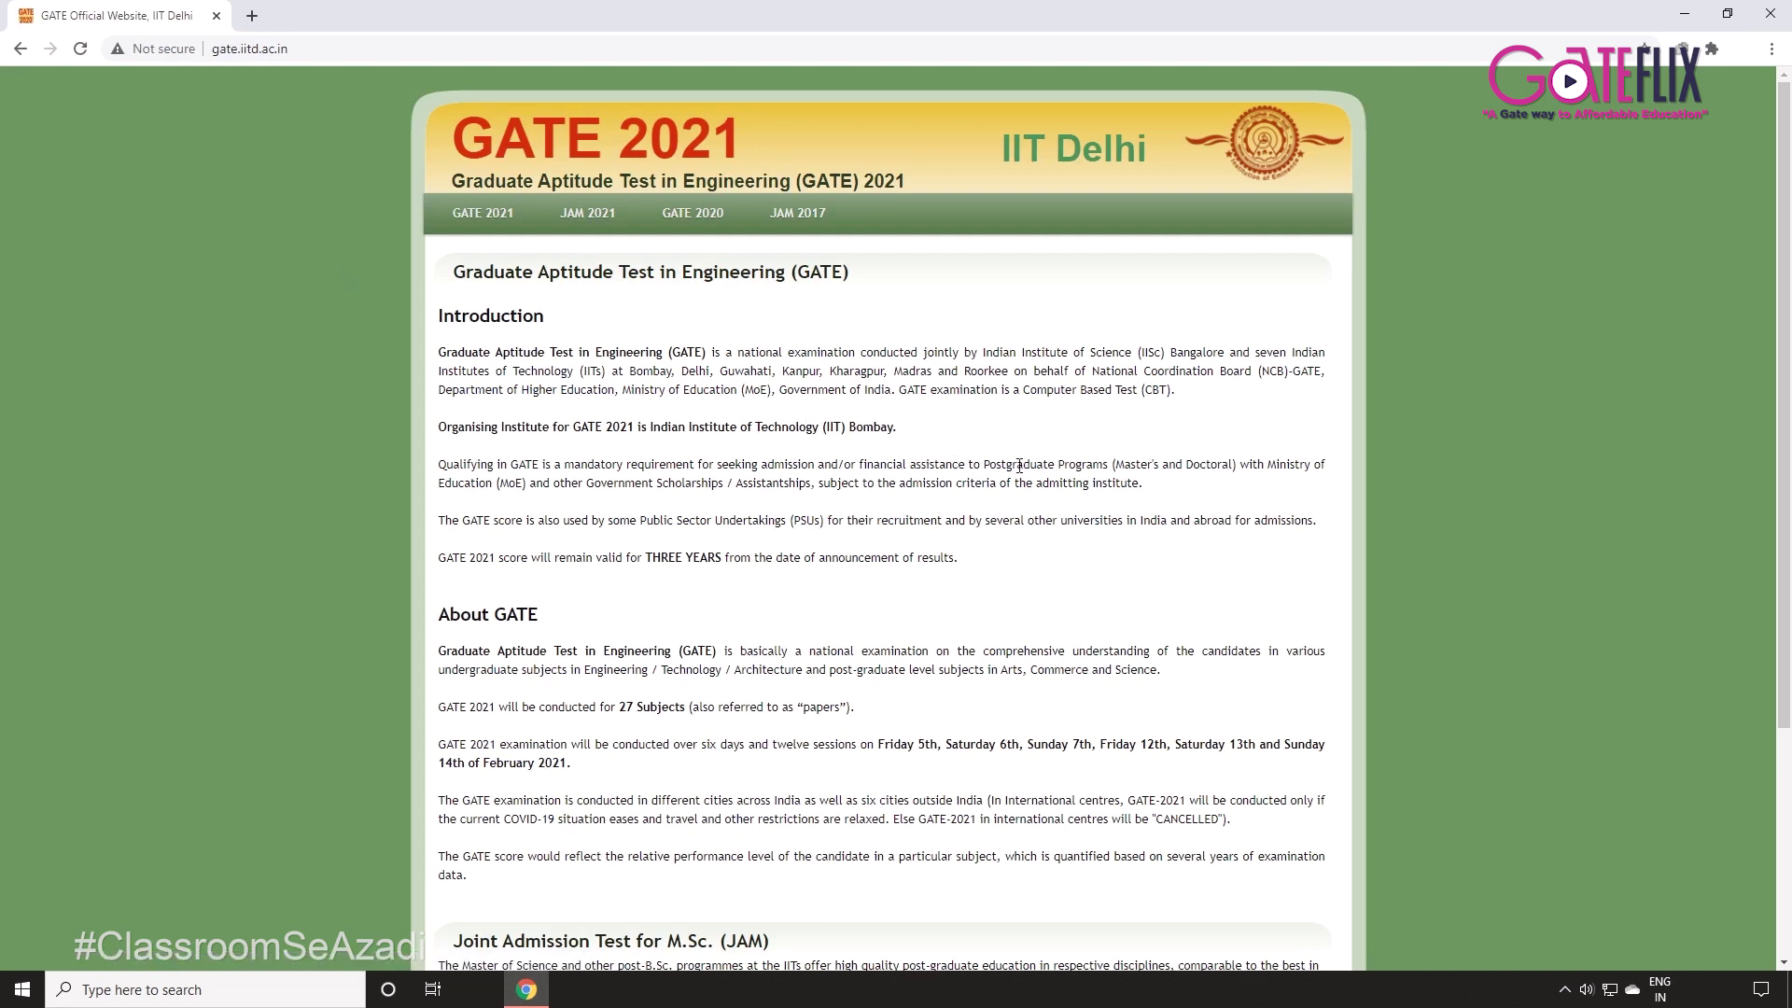
Scroll the GATE website page down and back up to the top.
{"action": "scroll", "coordinate": [1059, 483], "scroll_direction": "down", "scroll_amount": 4}
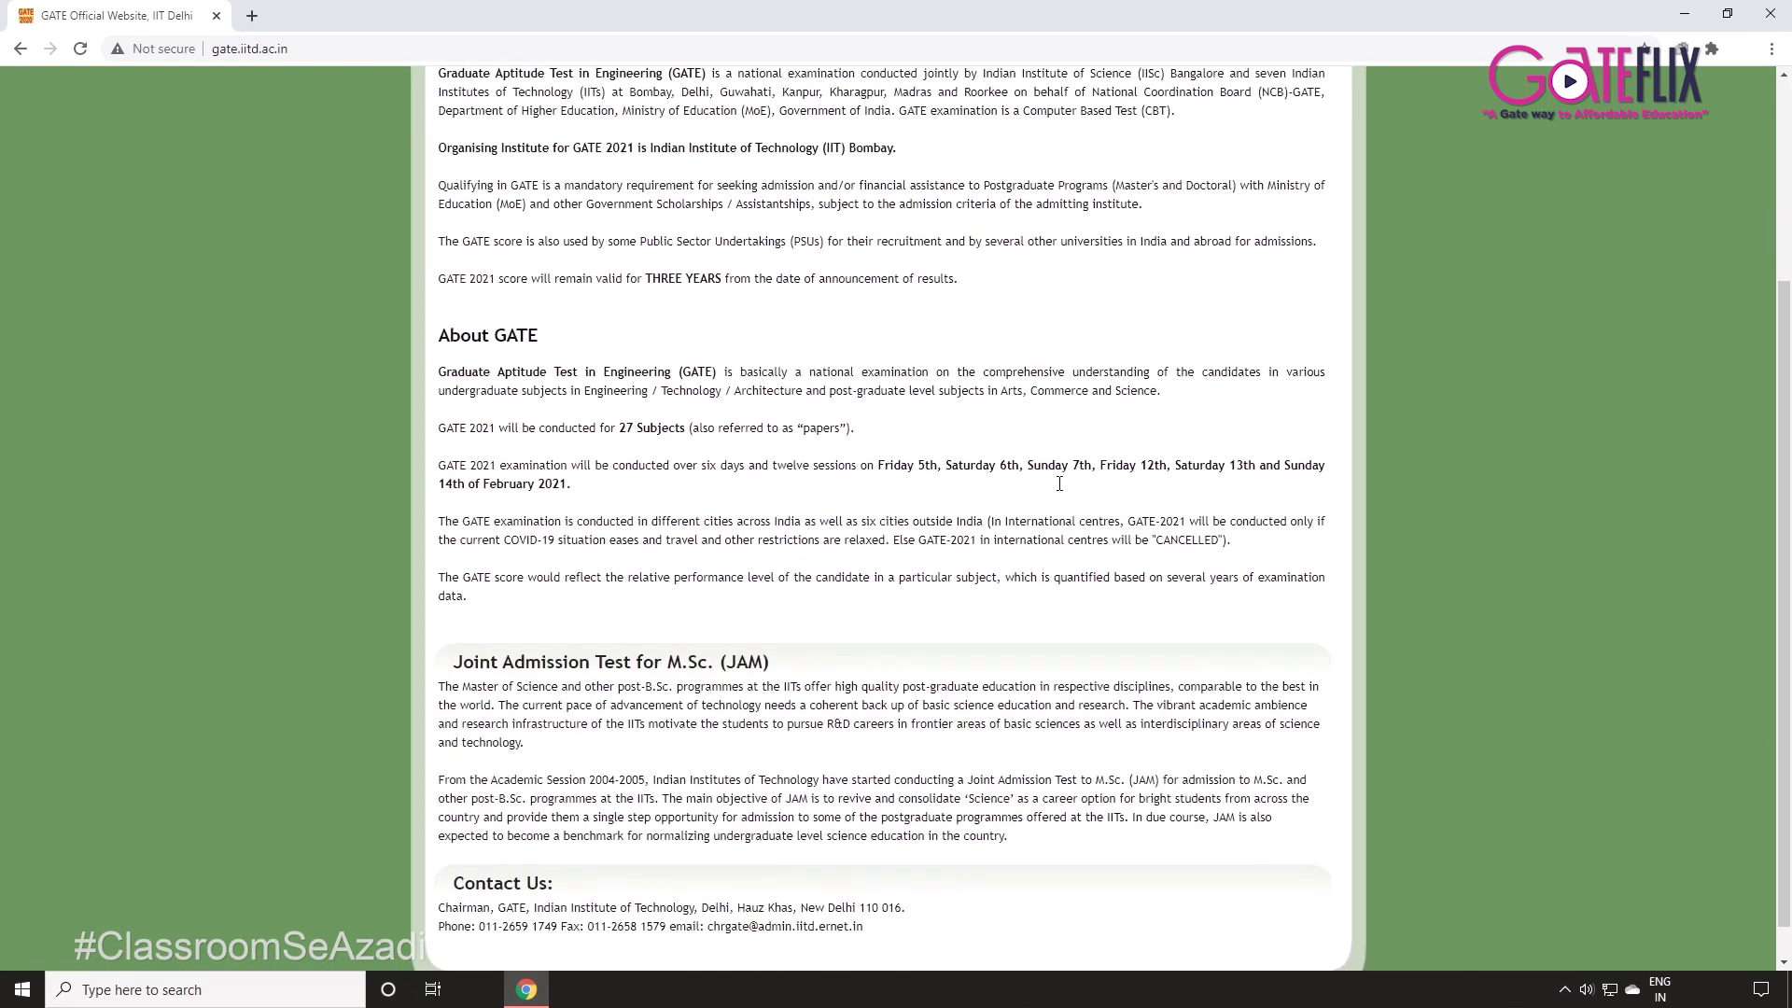
{"action": "scroll", "coordinate": [1060, 483], "scroll_direction": "up", "scroll_amount": 4}
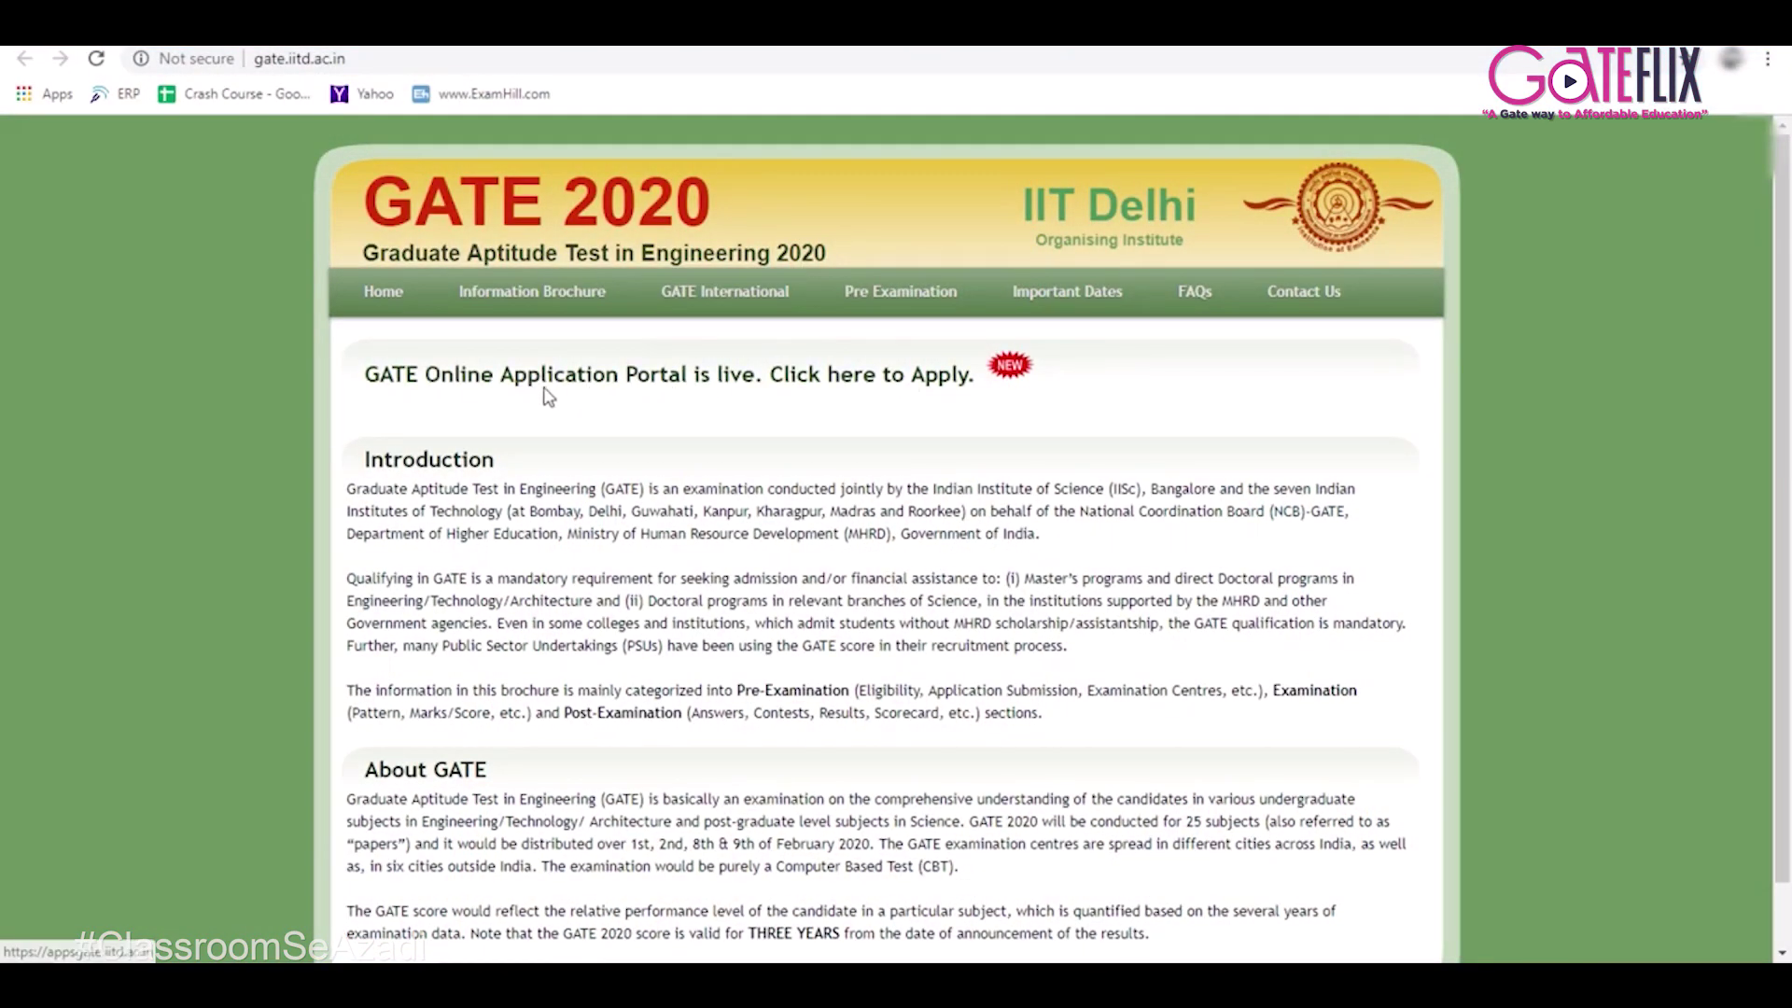
Open new-user registration on the GATE application portal and enter the candidate's first name.
{"action": "left_click", "coordinate": [647, 376]}
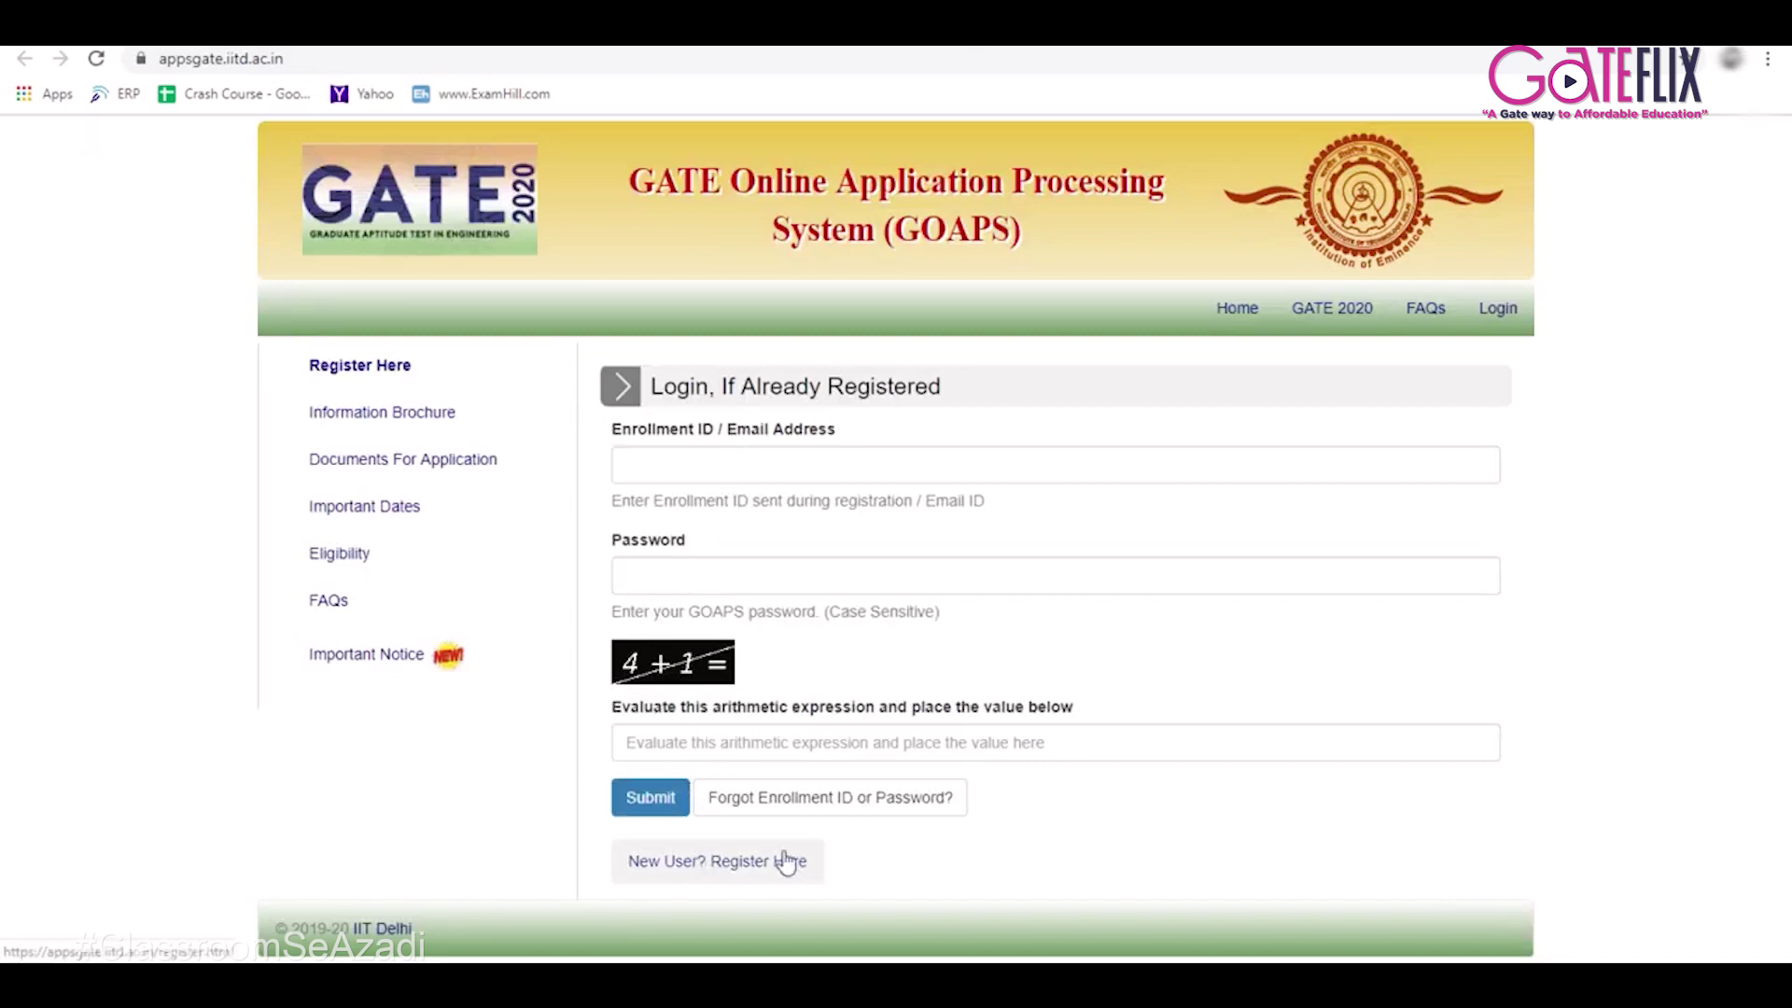
{"action": "left_click", "coordinate": [728, 875]}
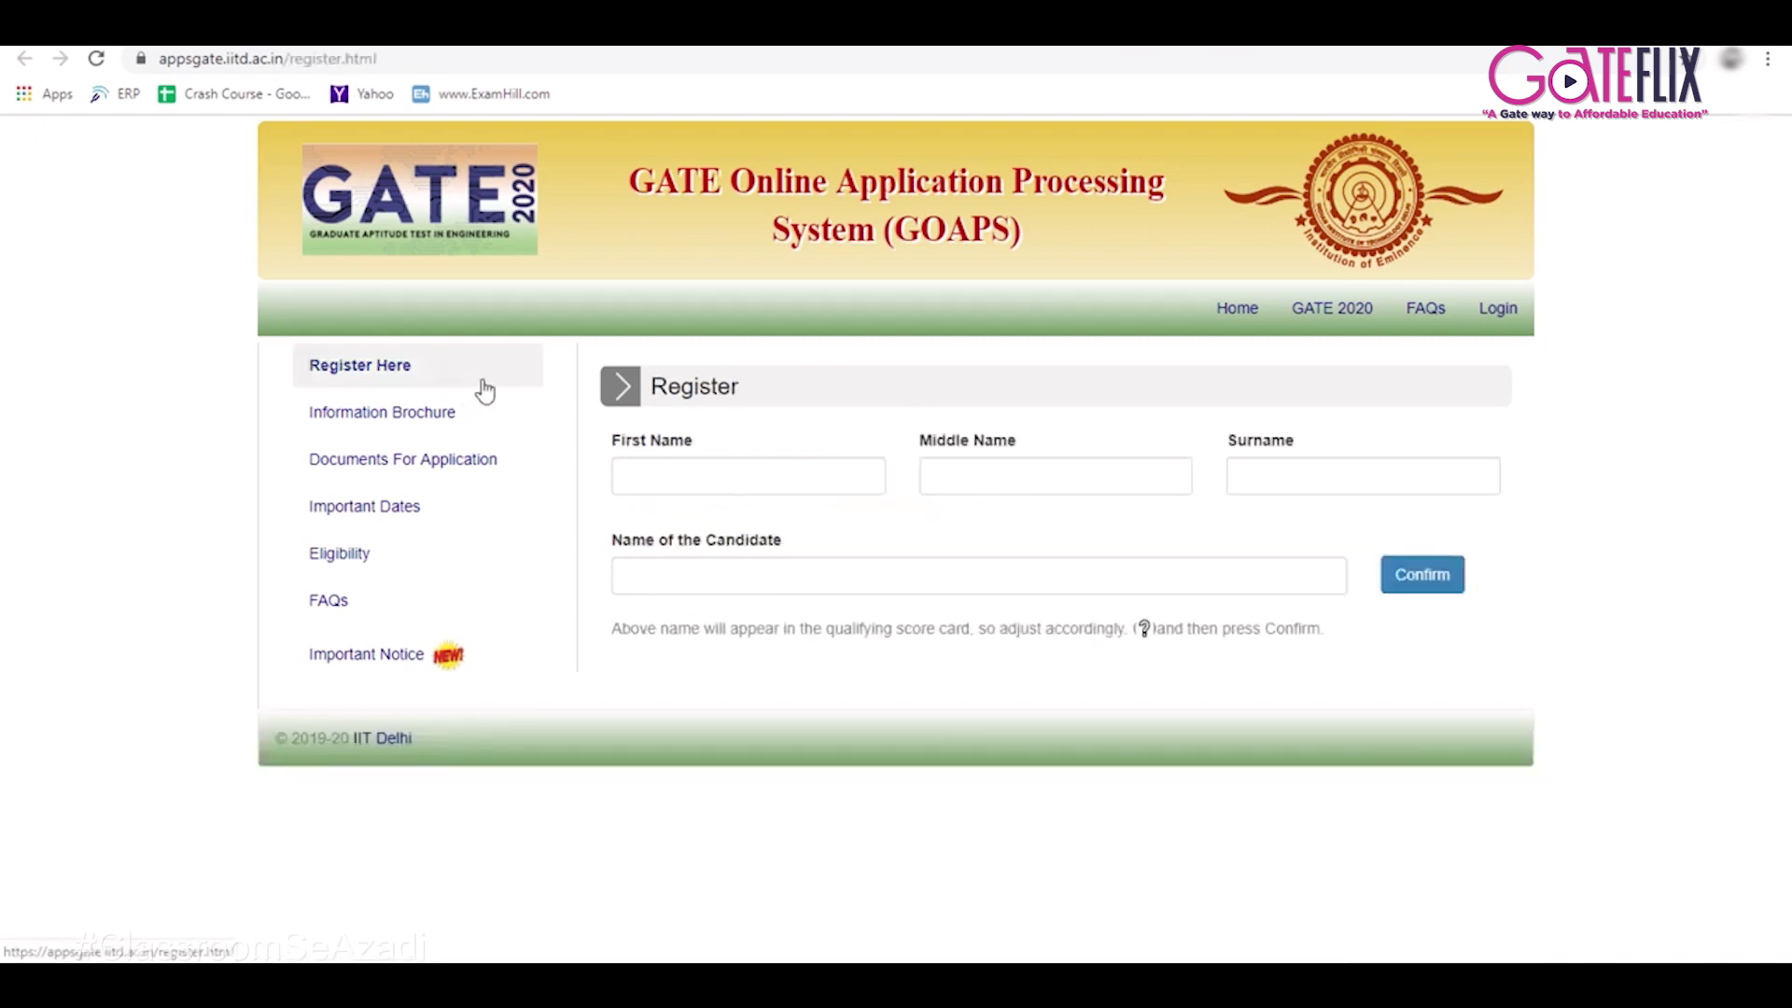
{"action": "left_click", "coordinate": [686, 474]}
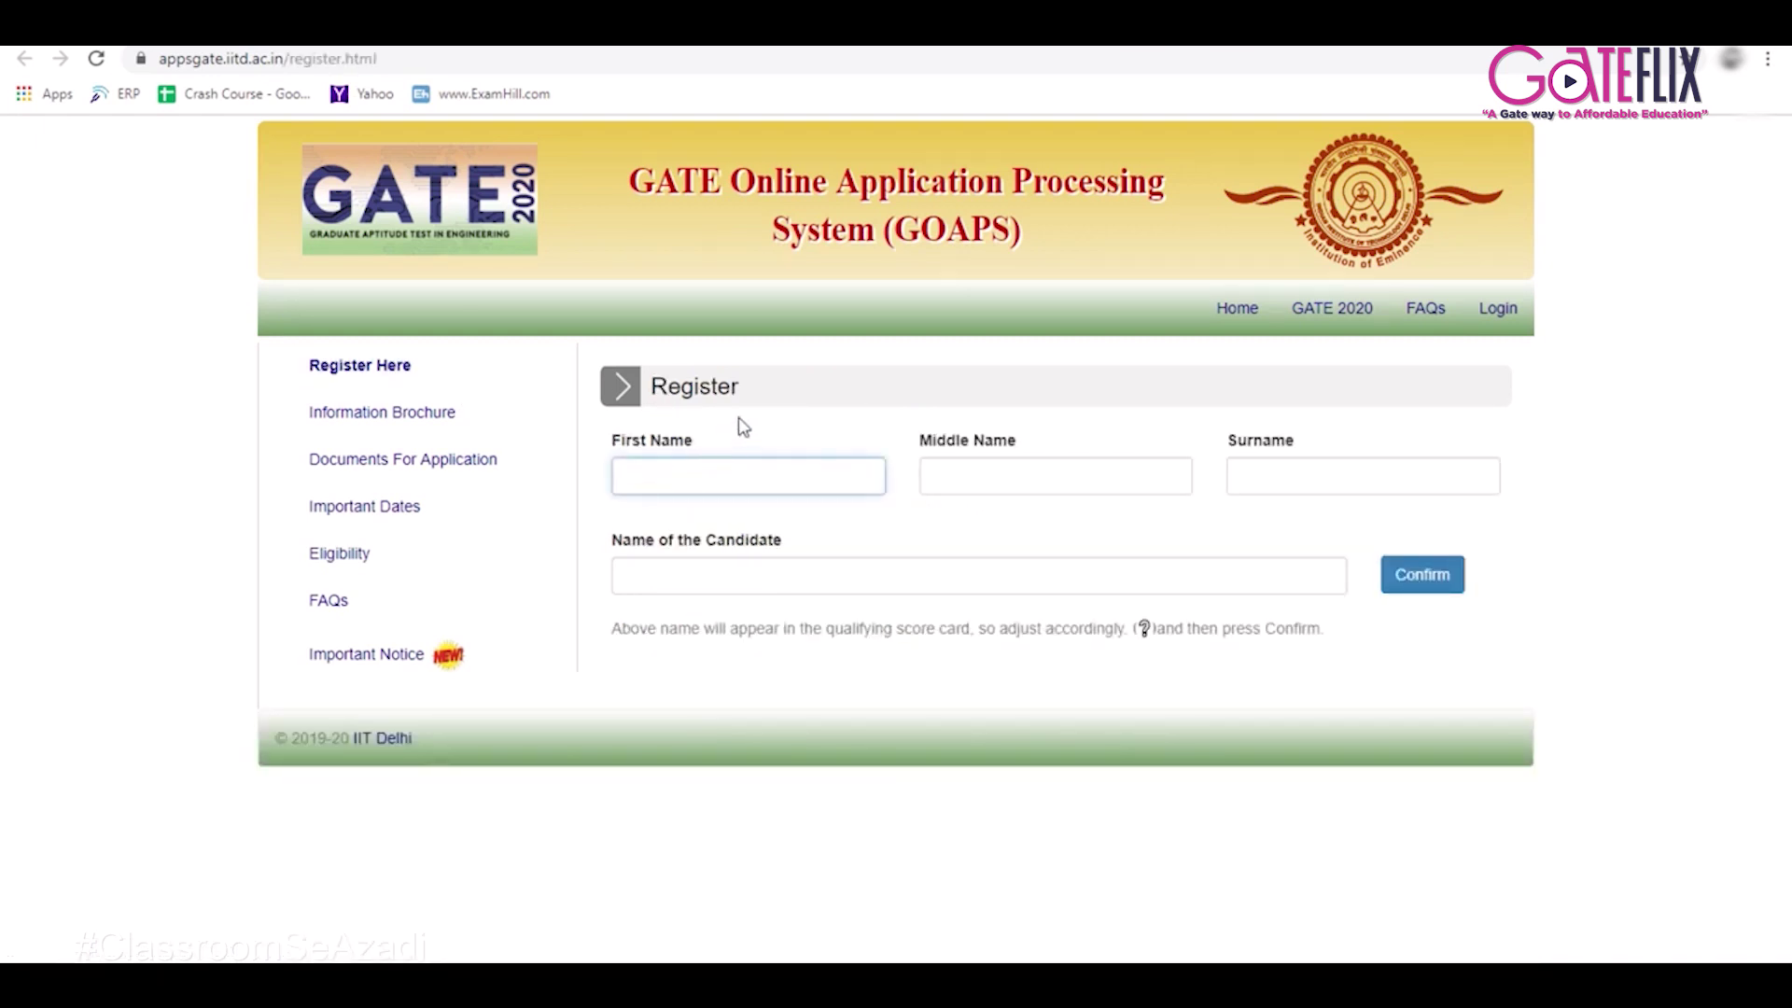
Enter the candidate's middle name and surname, then confirm the candidate name.
{"action": "key", "text": "Tab"}
{"action": "key", "text": "Tab"}
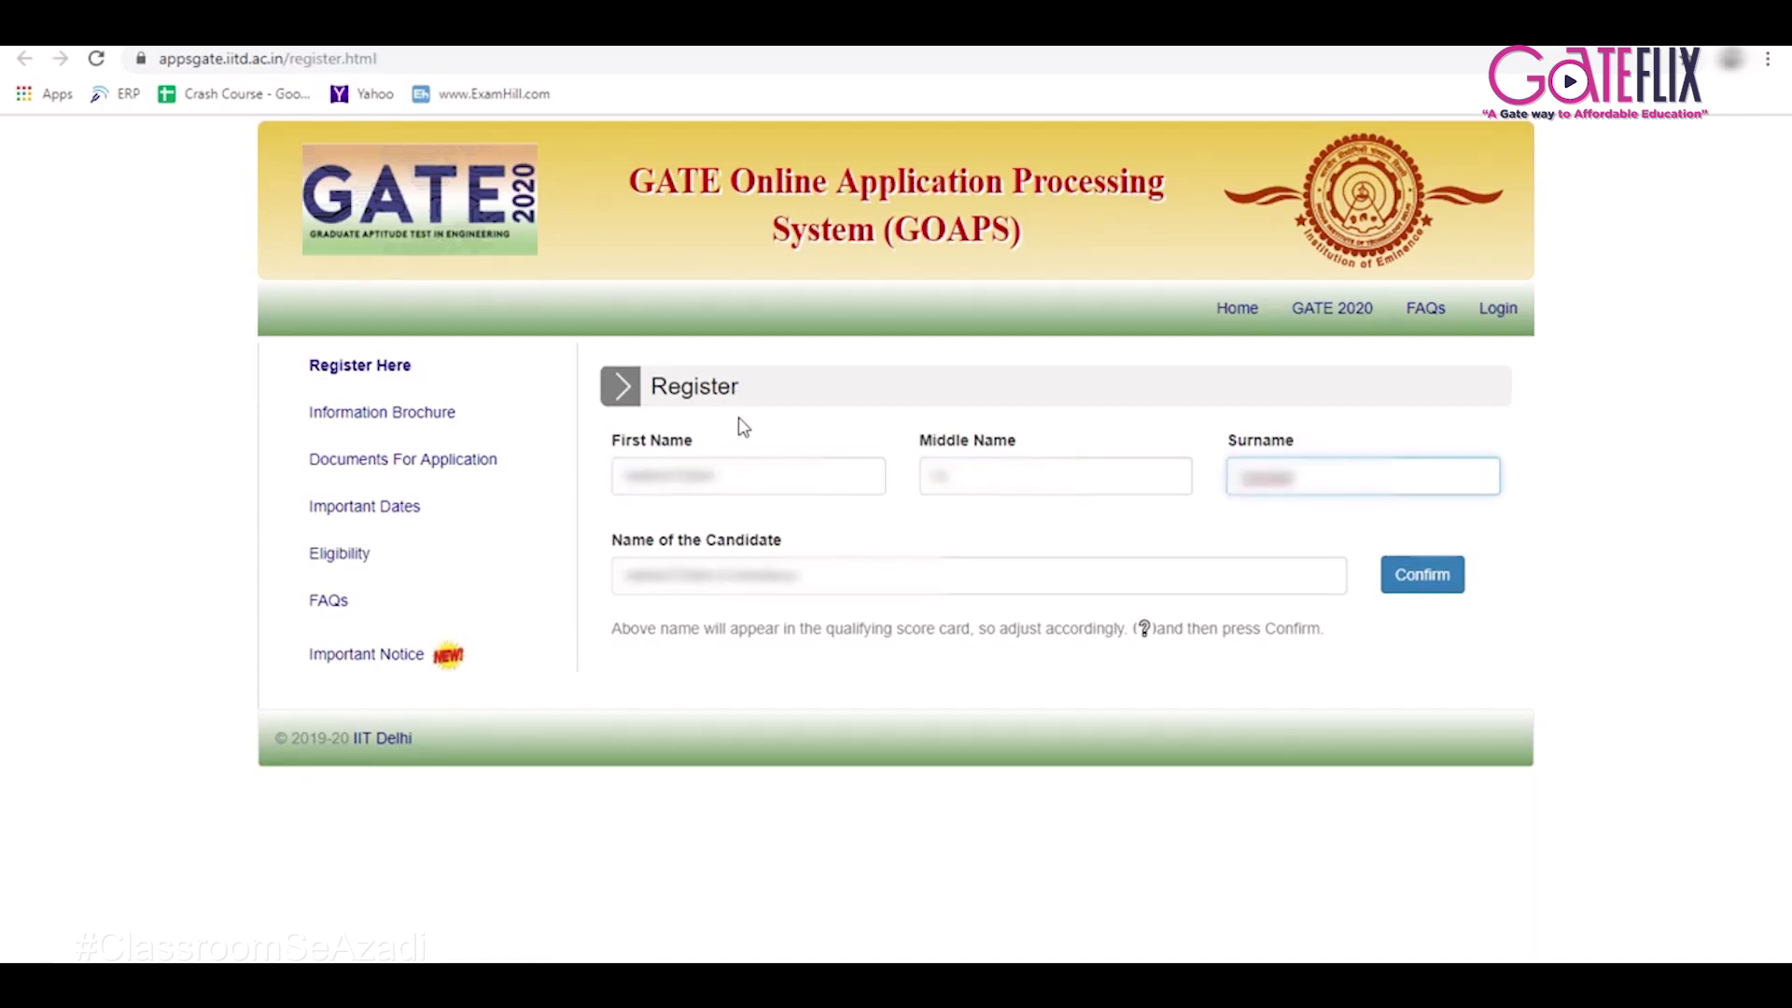
{"action": "left_click", "coordinate": [1349, 539]}
{"action": "left_click", "coordinate": [1433, 573]}
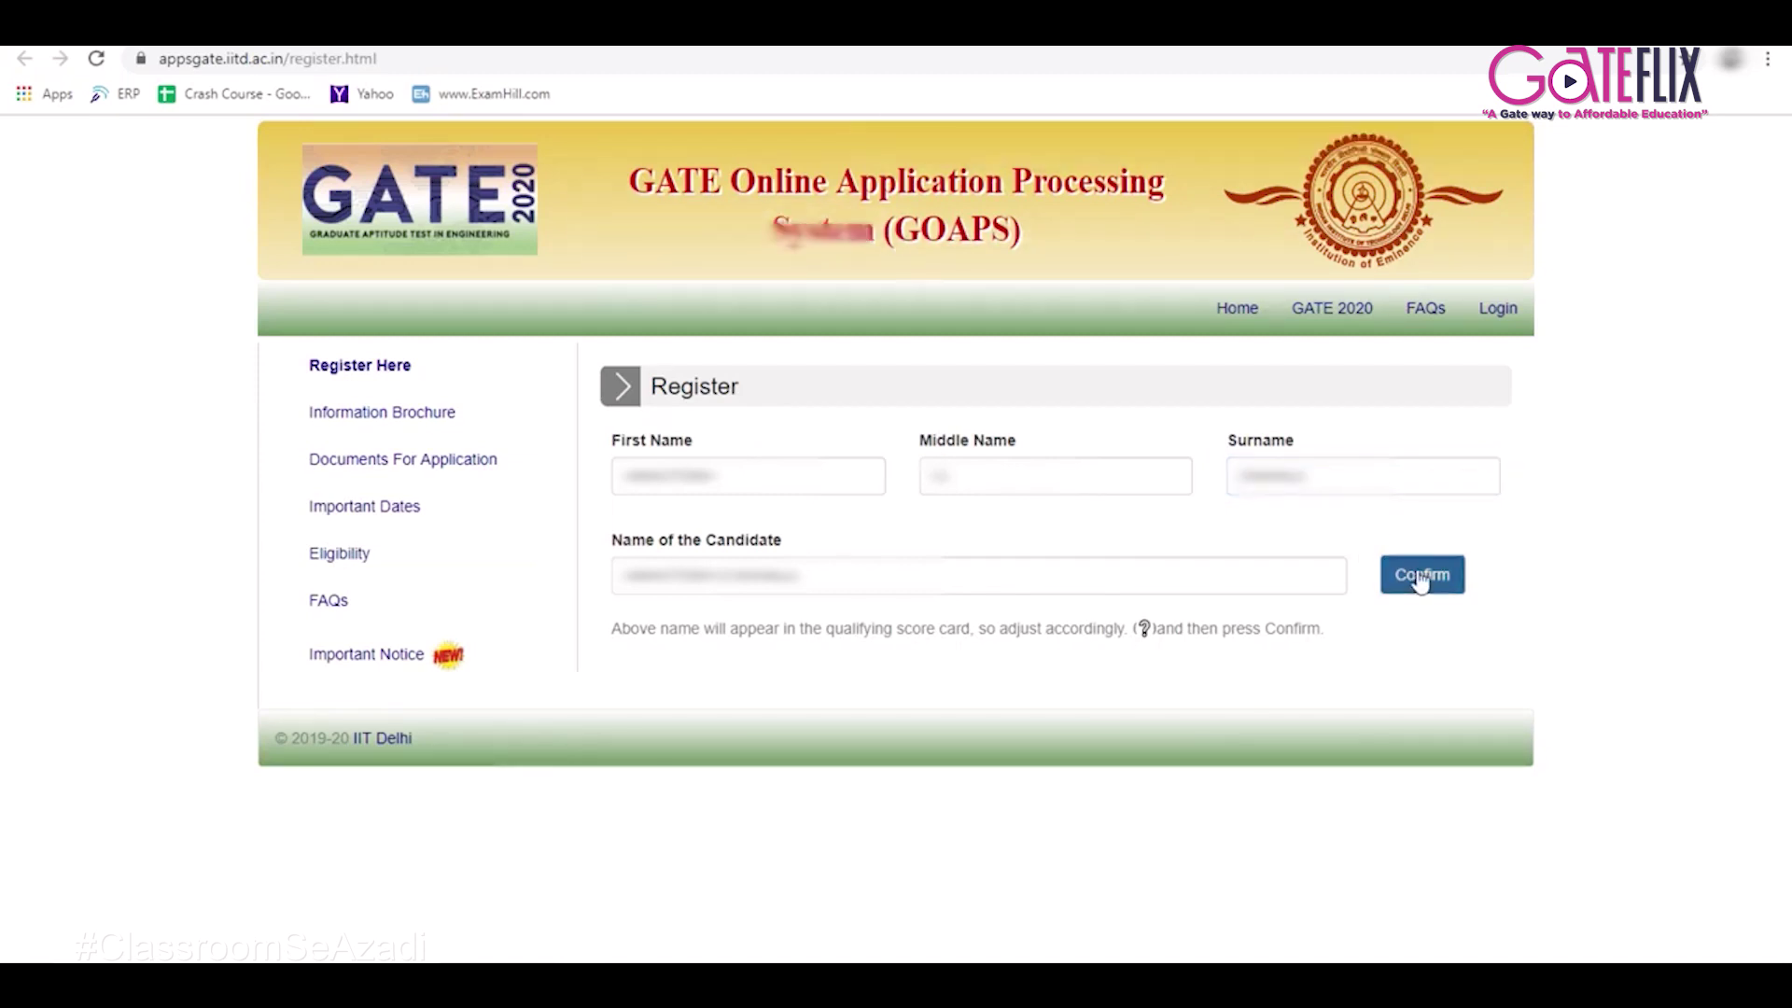
{"action": "left_click", "coordinate": [1078, 341]}
Enter the candidate's email address and its confirmation.
{"action": "scroll", "coordinate": [1080, 344], "scroll_direction": "down", "scroll_amount": 4}
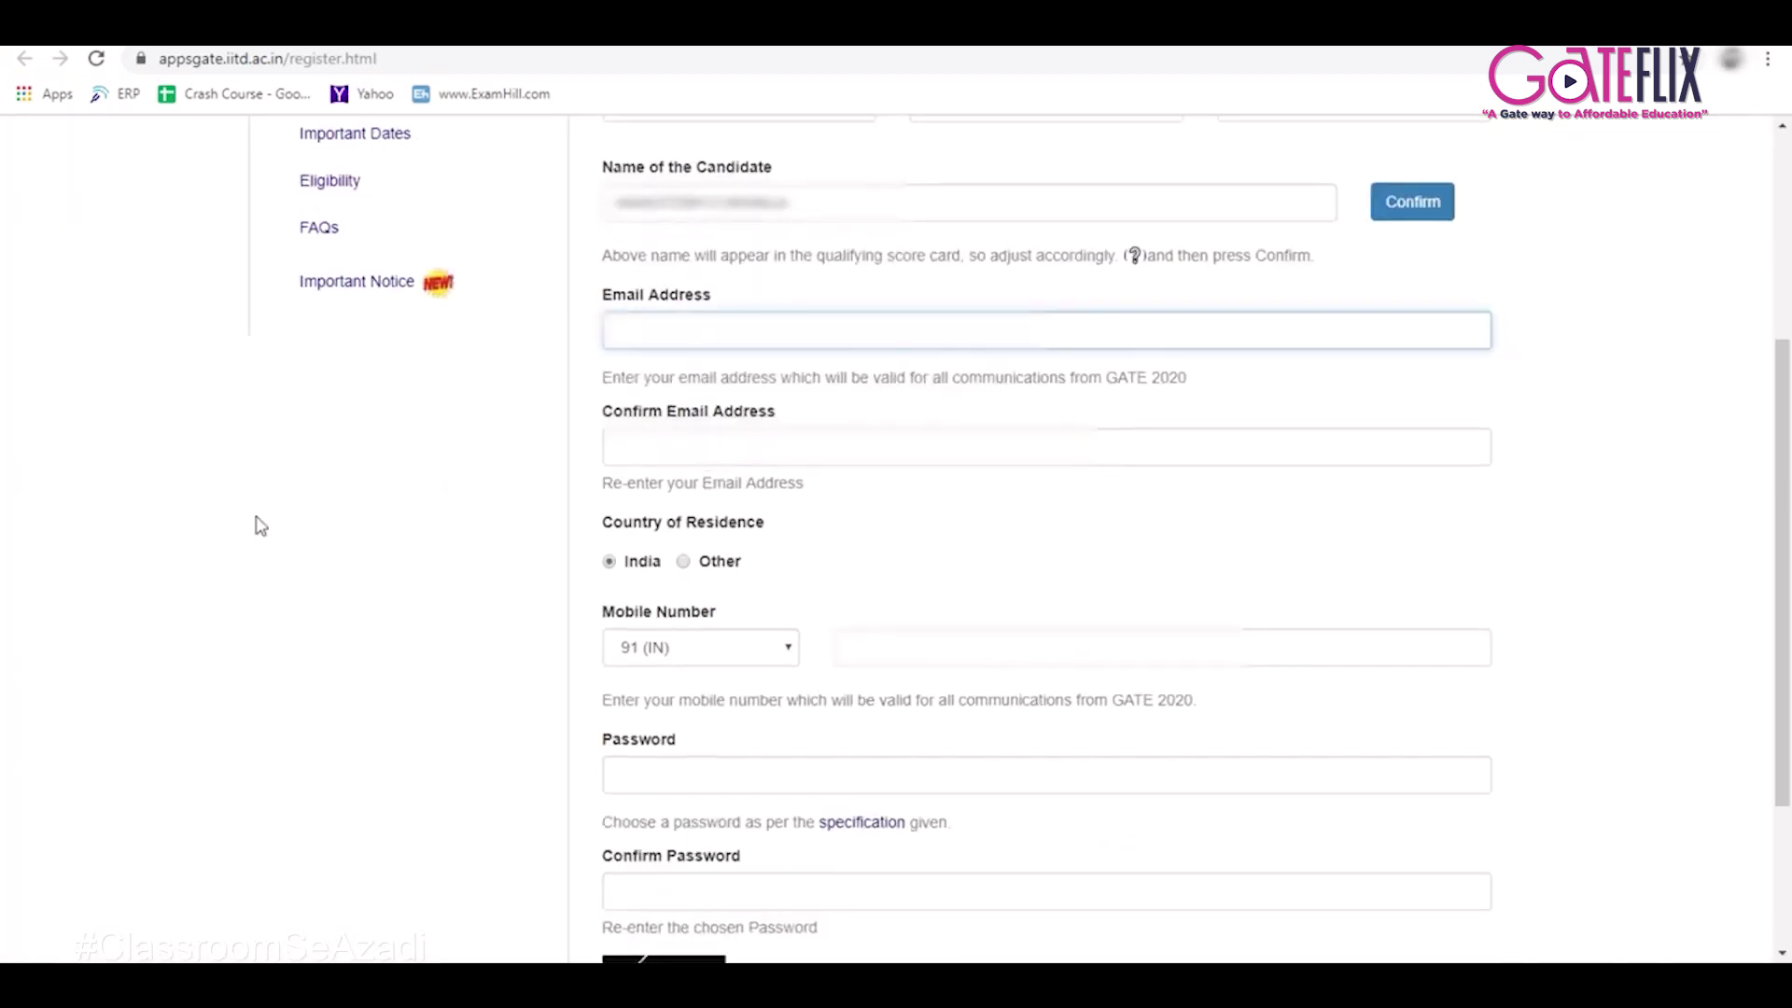
{"action": "type", "text": "...@gmail.com"}
{"action": "key", "text": "Tab"}
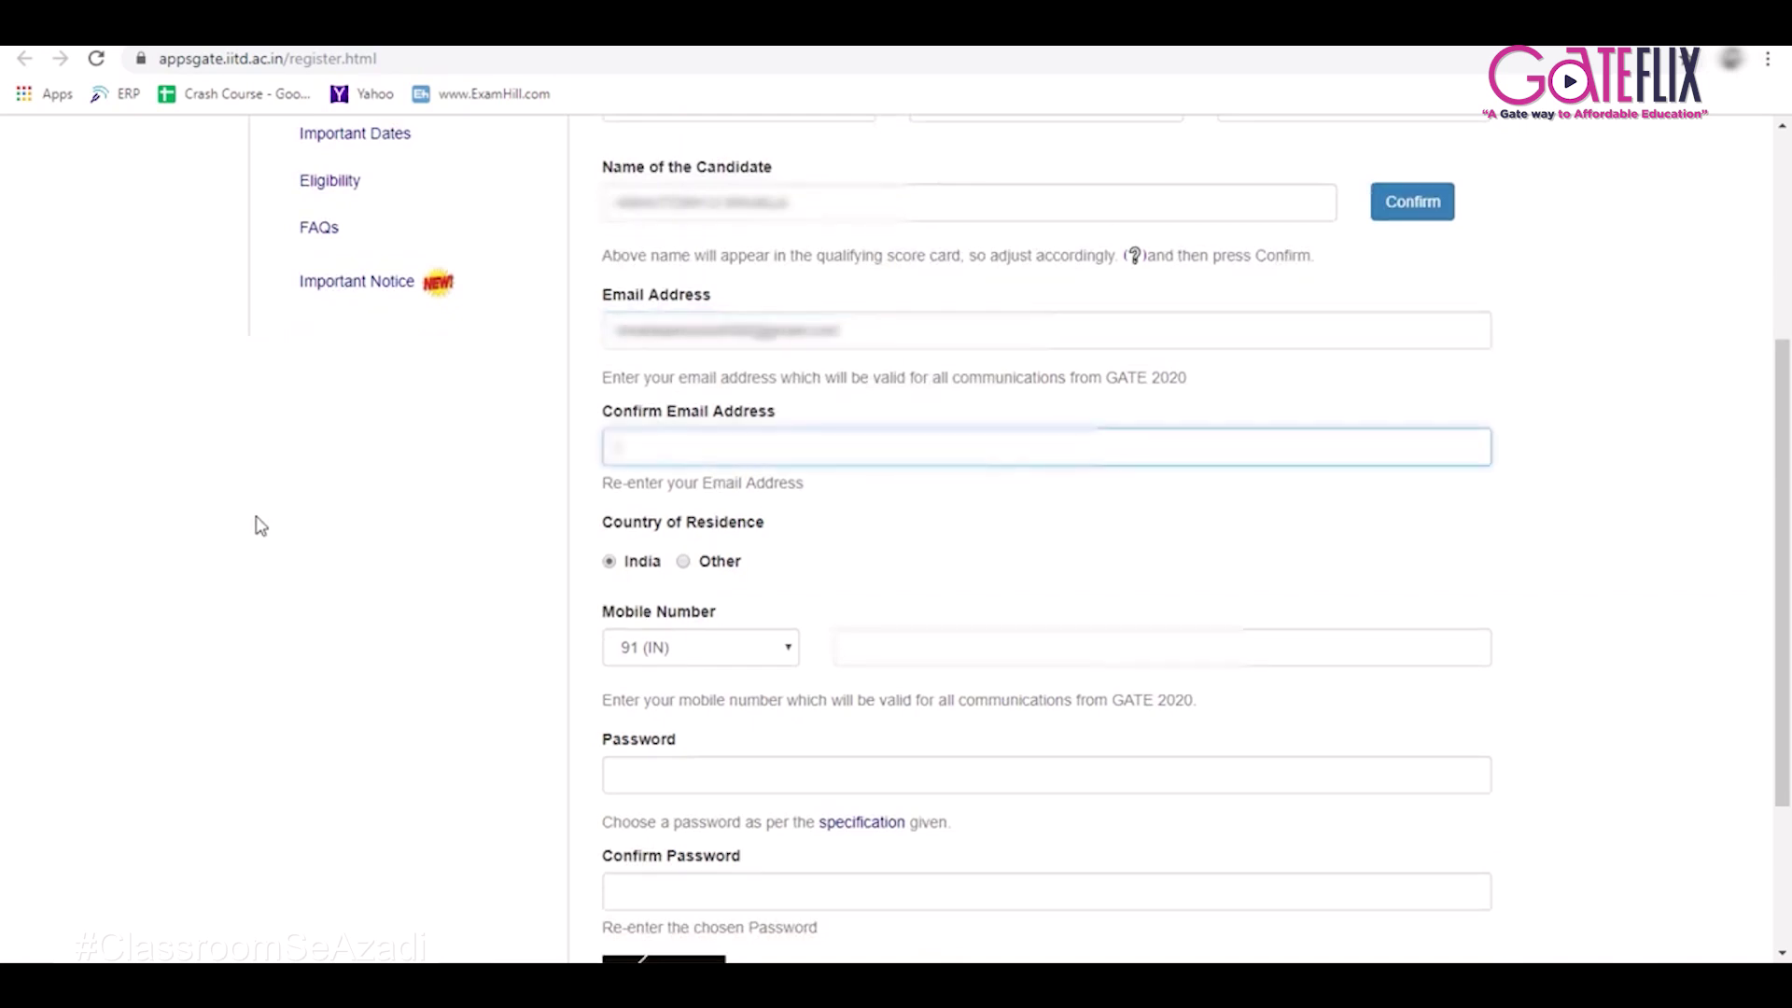
{"action": "type", "text": "......"}
{"action": "type", "text": "...@gmail.com"}
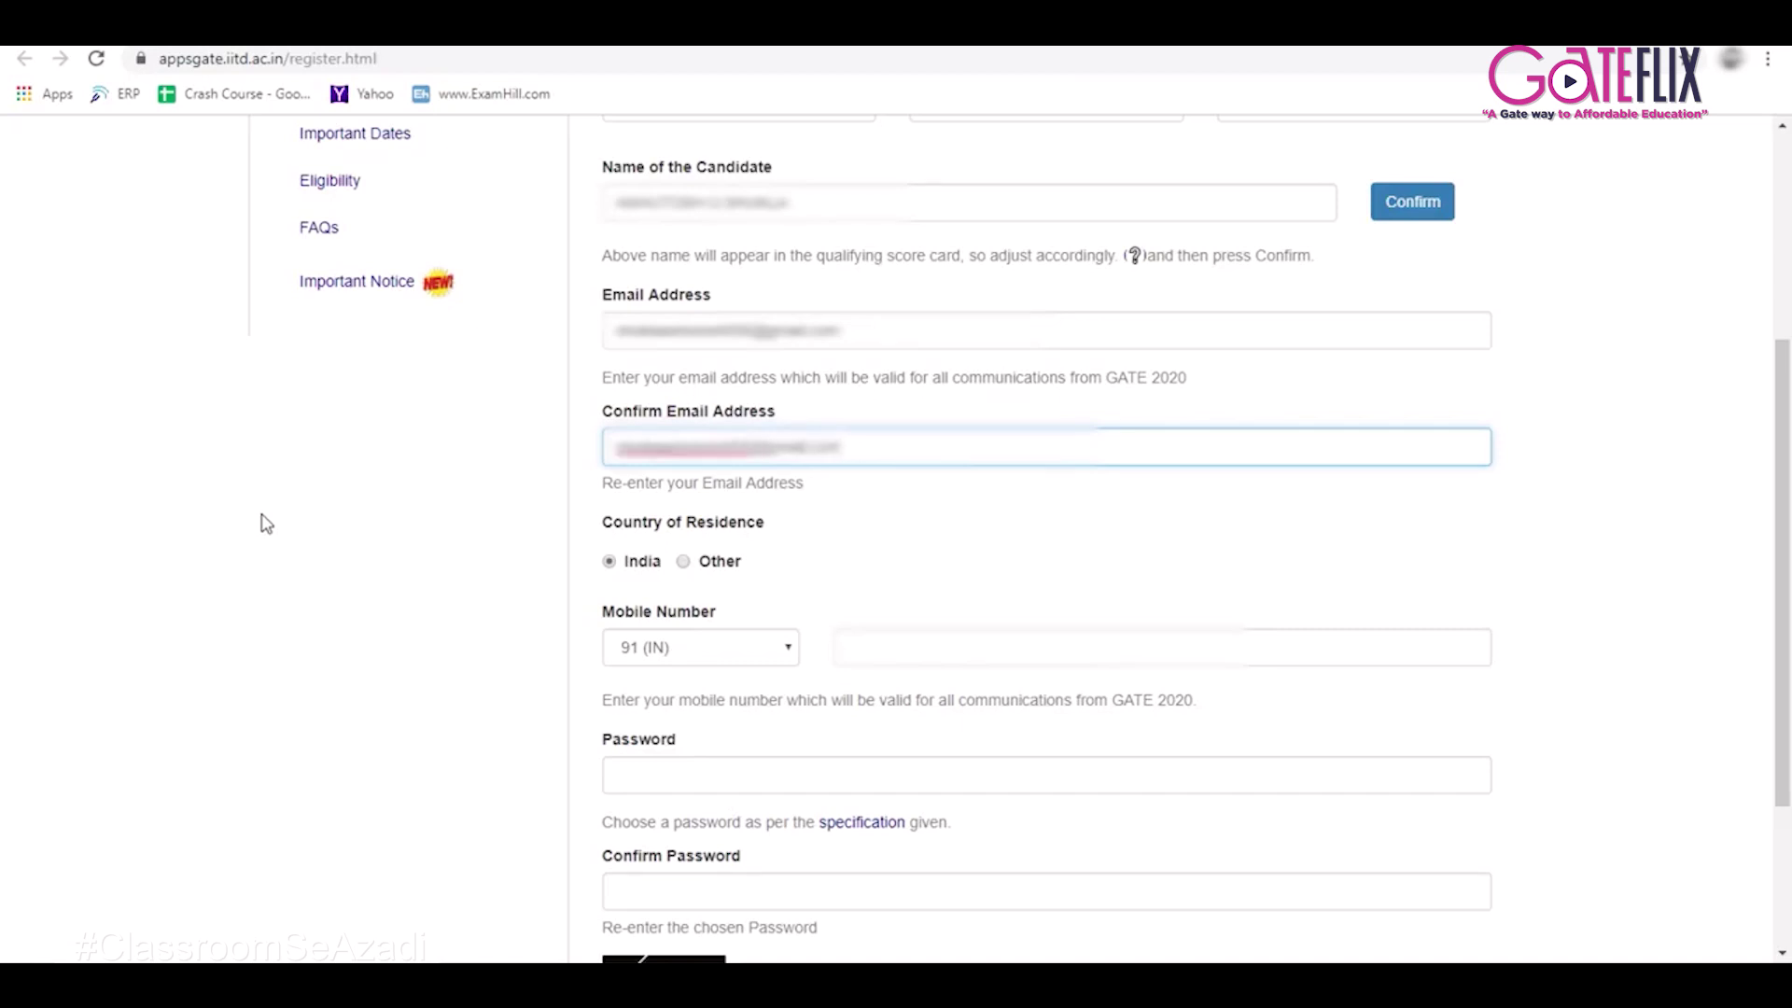
Enter the candidate's mobile number, correcting mistyped digits.
{"action": "left_click", "coordinate": [1097, 646]}
{"action": "type", "text": "9..."}
{"action": "key", "text": "BackSpace"}
{"action": "key", "text": "BackSpace"}
{"action": "key", "text": "BackSpace"}
{"action": "key", "text": "BackSpace"}
{"action": "key", "text": "BackSpace"}
{"action": "key", "text": "BackSpace"}
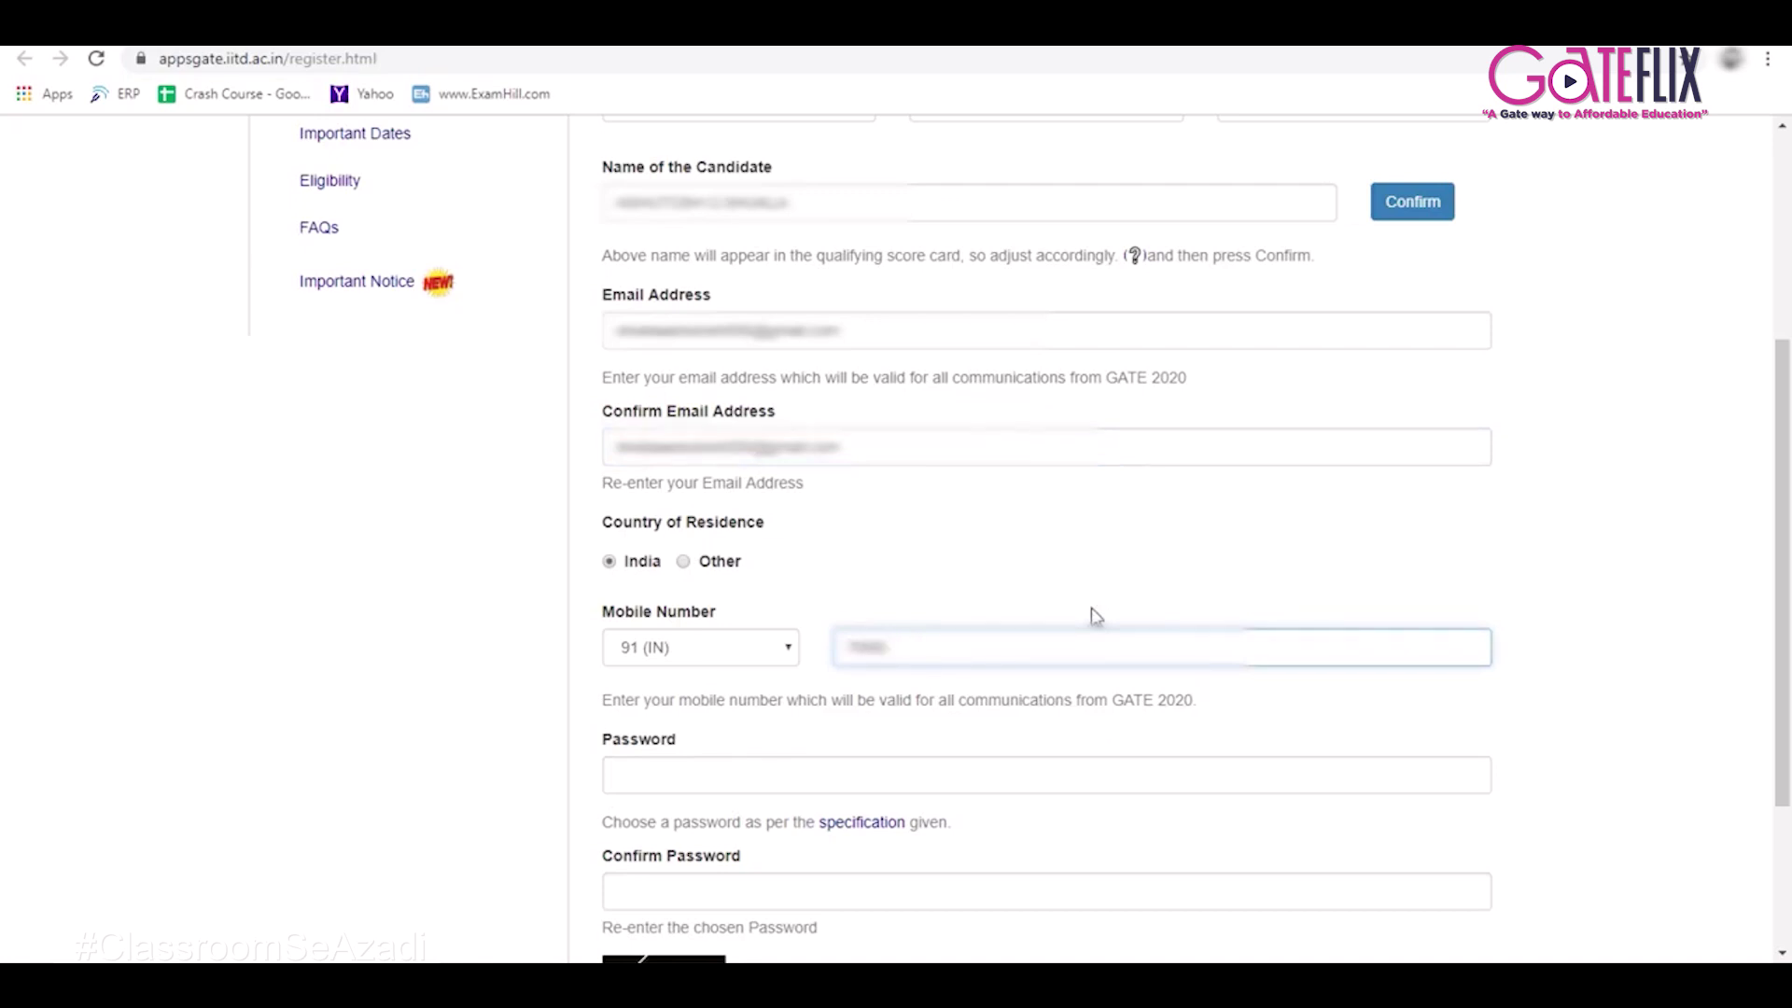
{"action": "scroll", "coordinate": [1091, 607], "scroll_direction": "down", "scroll_amount": 3}
{"action": "type", "text": "000000"}
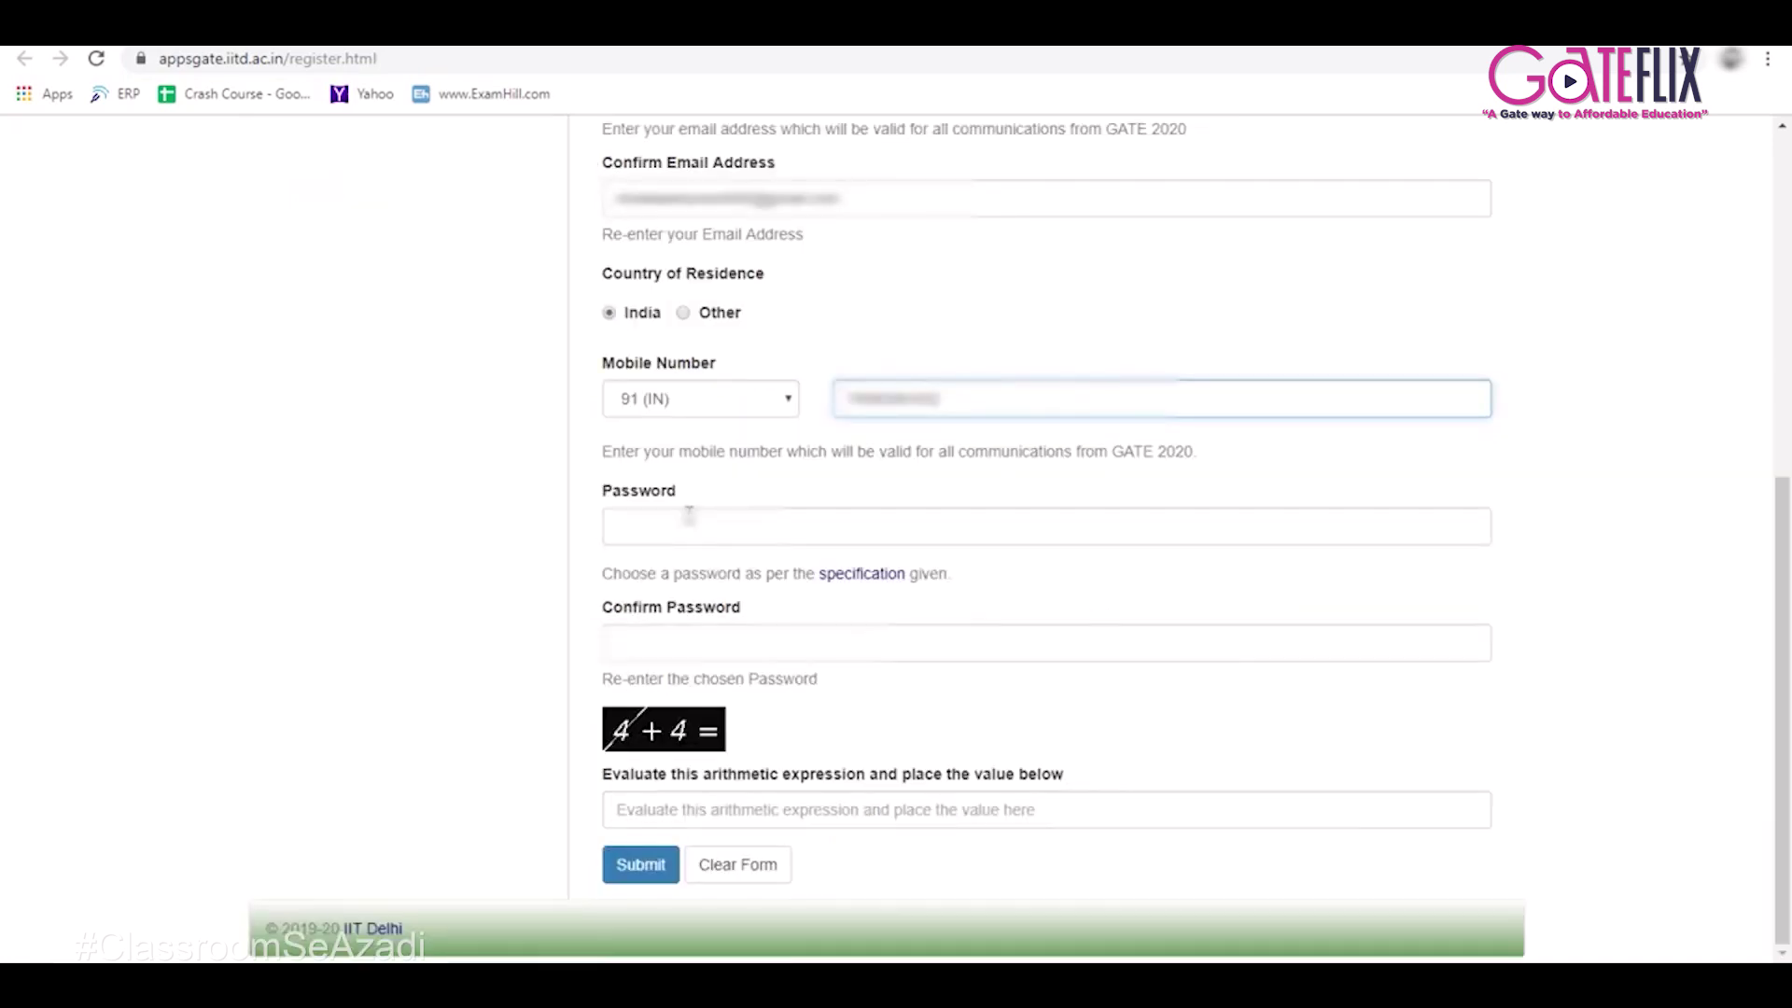
Enter the account password, retyping it, and fill in the confirm-password field.
{"action": "left_click", "coordinate": [689, 518]}
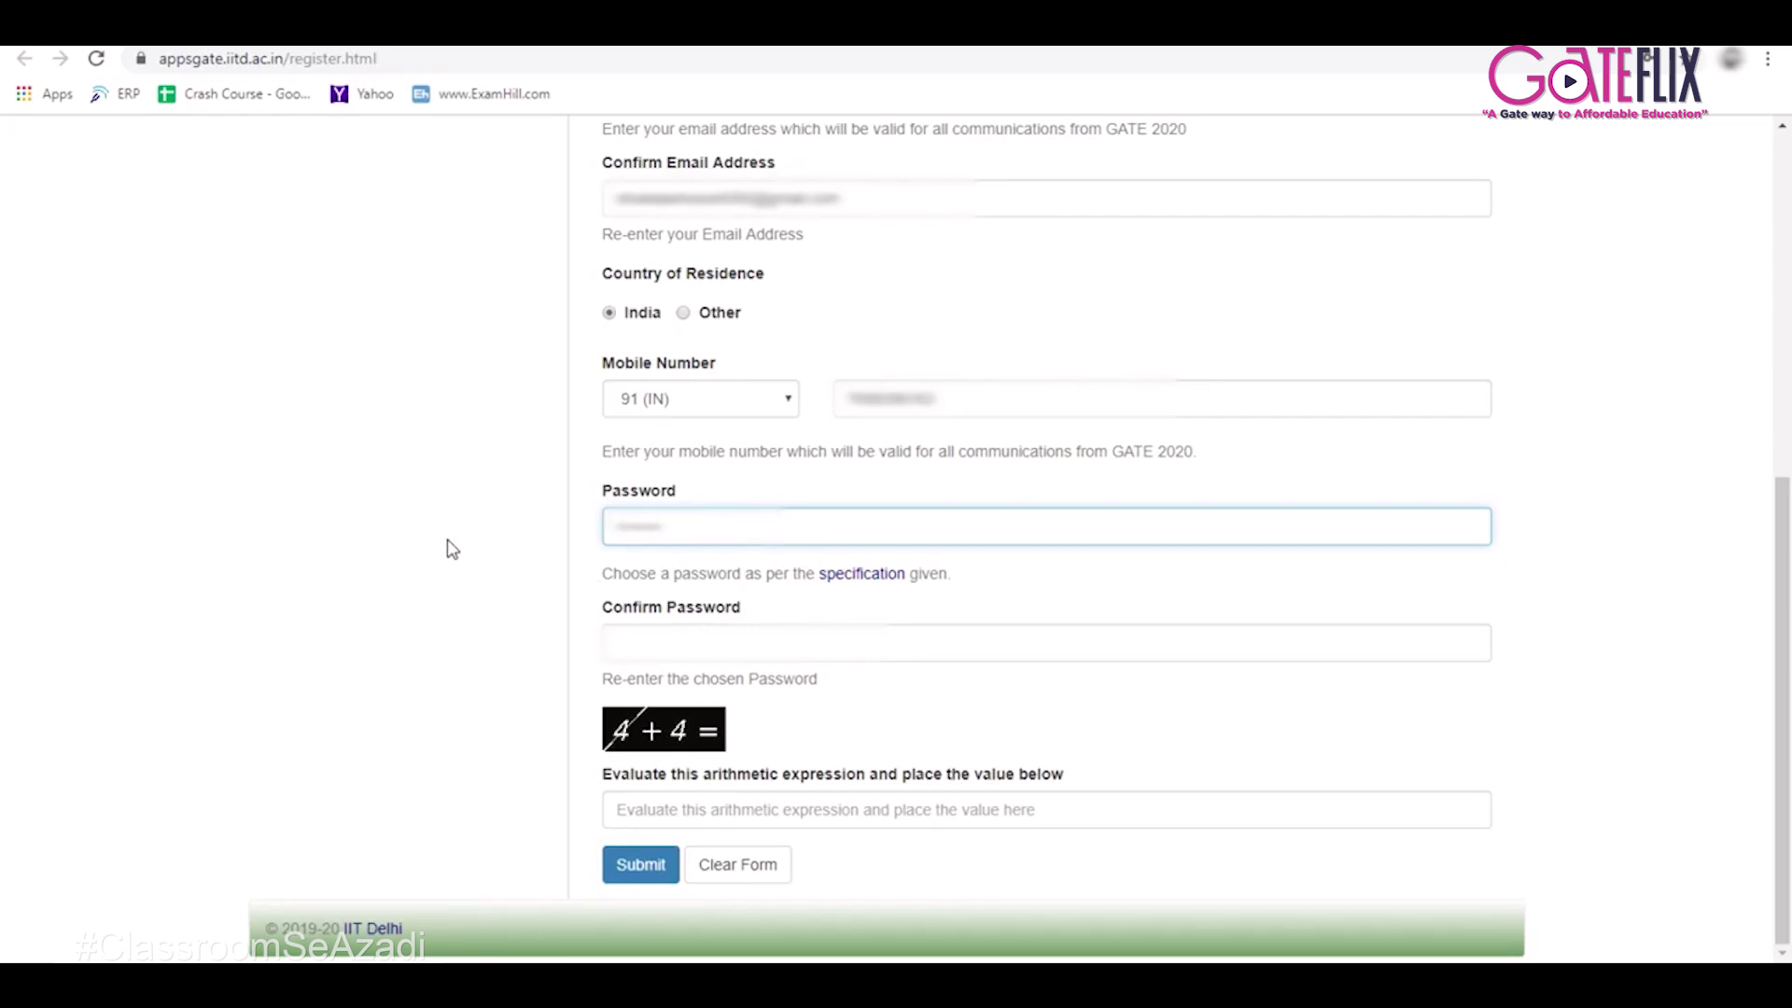
{"action": "key", "text": "ctrl+a"}
{"action": "key", "text": "BackSpace"}
{"action": "mouse_move", "coordinate": [855, 567]}
{"action": "left_click", "coordinate": [628, 640]}
Answer 8 to the arithmetic check and submit the registration.
{"action": "left_click", "coordinate": [732, 794]}
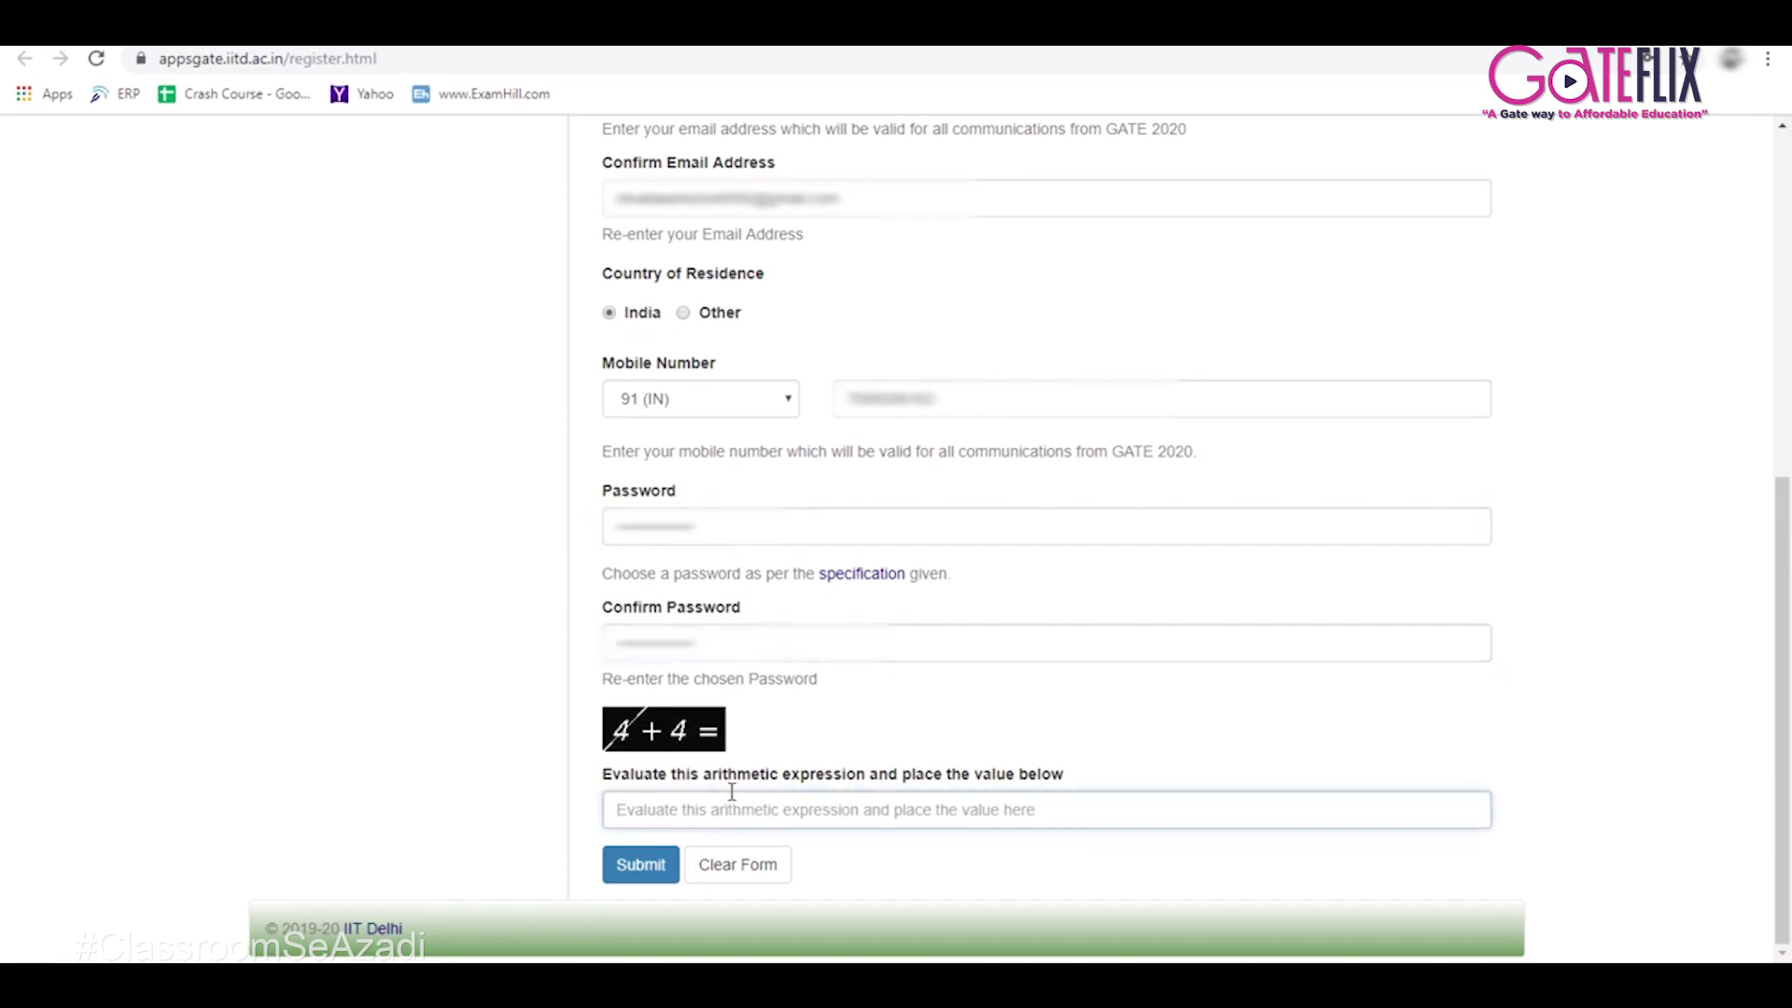
{"action": "type", "text": "8"}
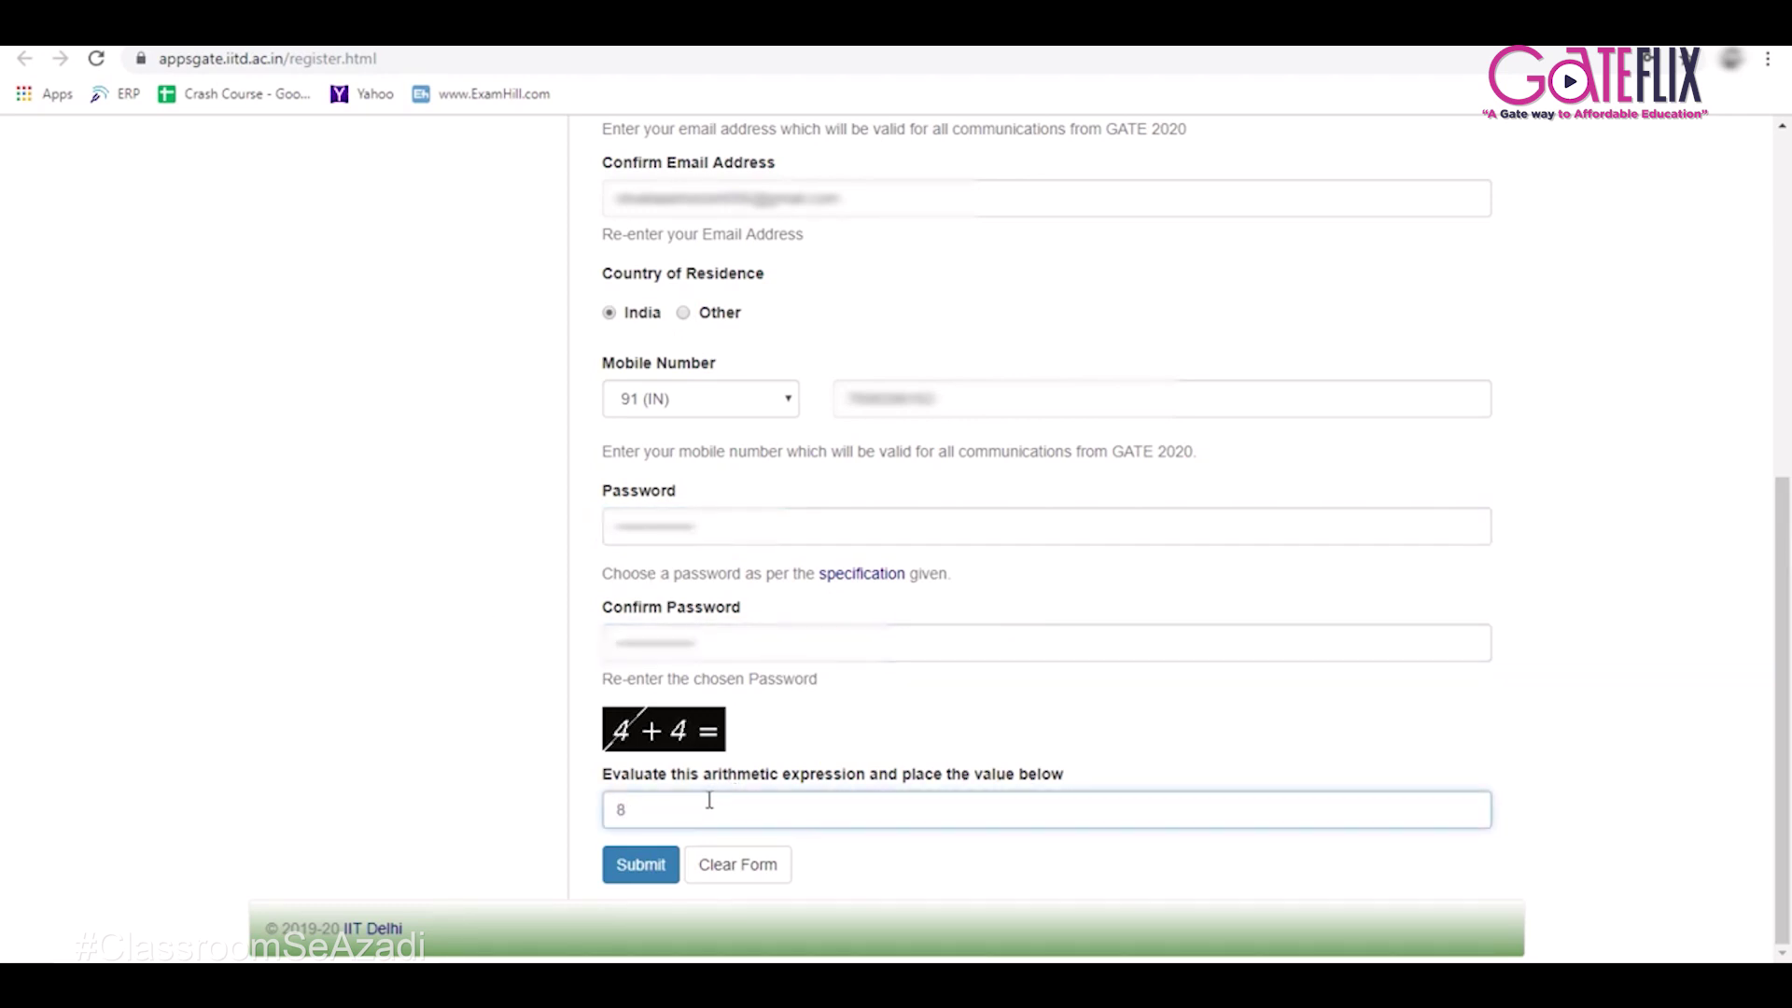
{"action": "left_click", "coordinate": [612, 861]}
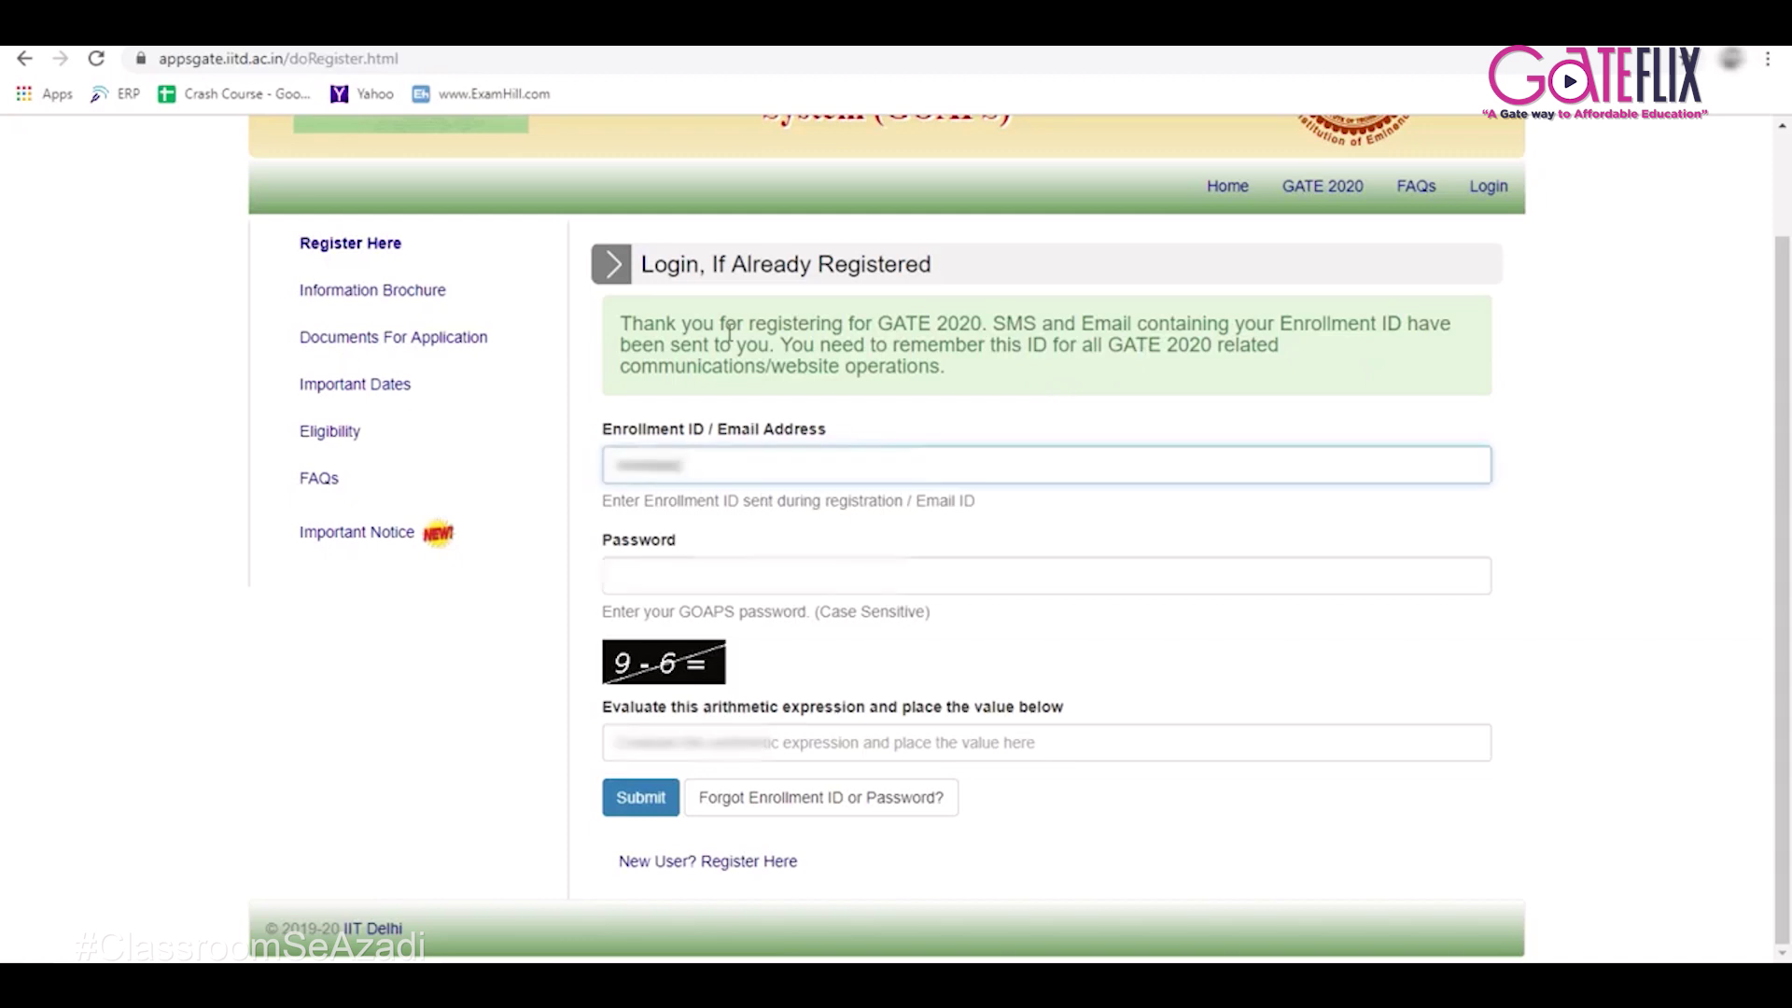
Log in with the Enrollment ID, password and arithmetic answer 3, declining Chrome's password save.
{"action": "type", "text": "*****"}
{"action": "type", "text": "*******"}
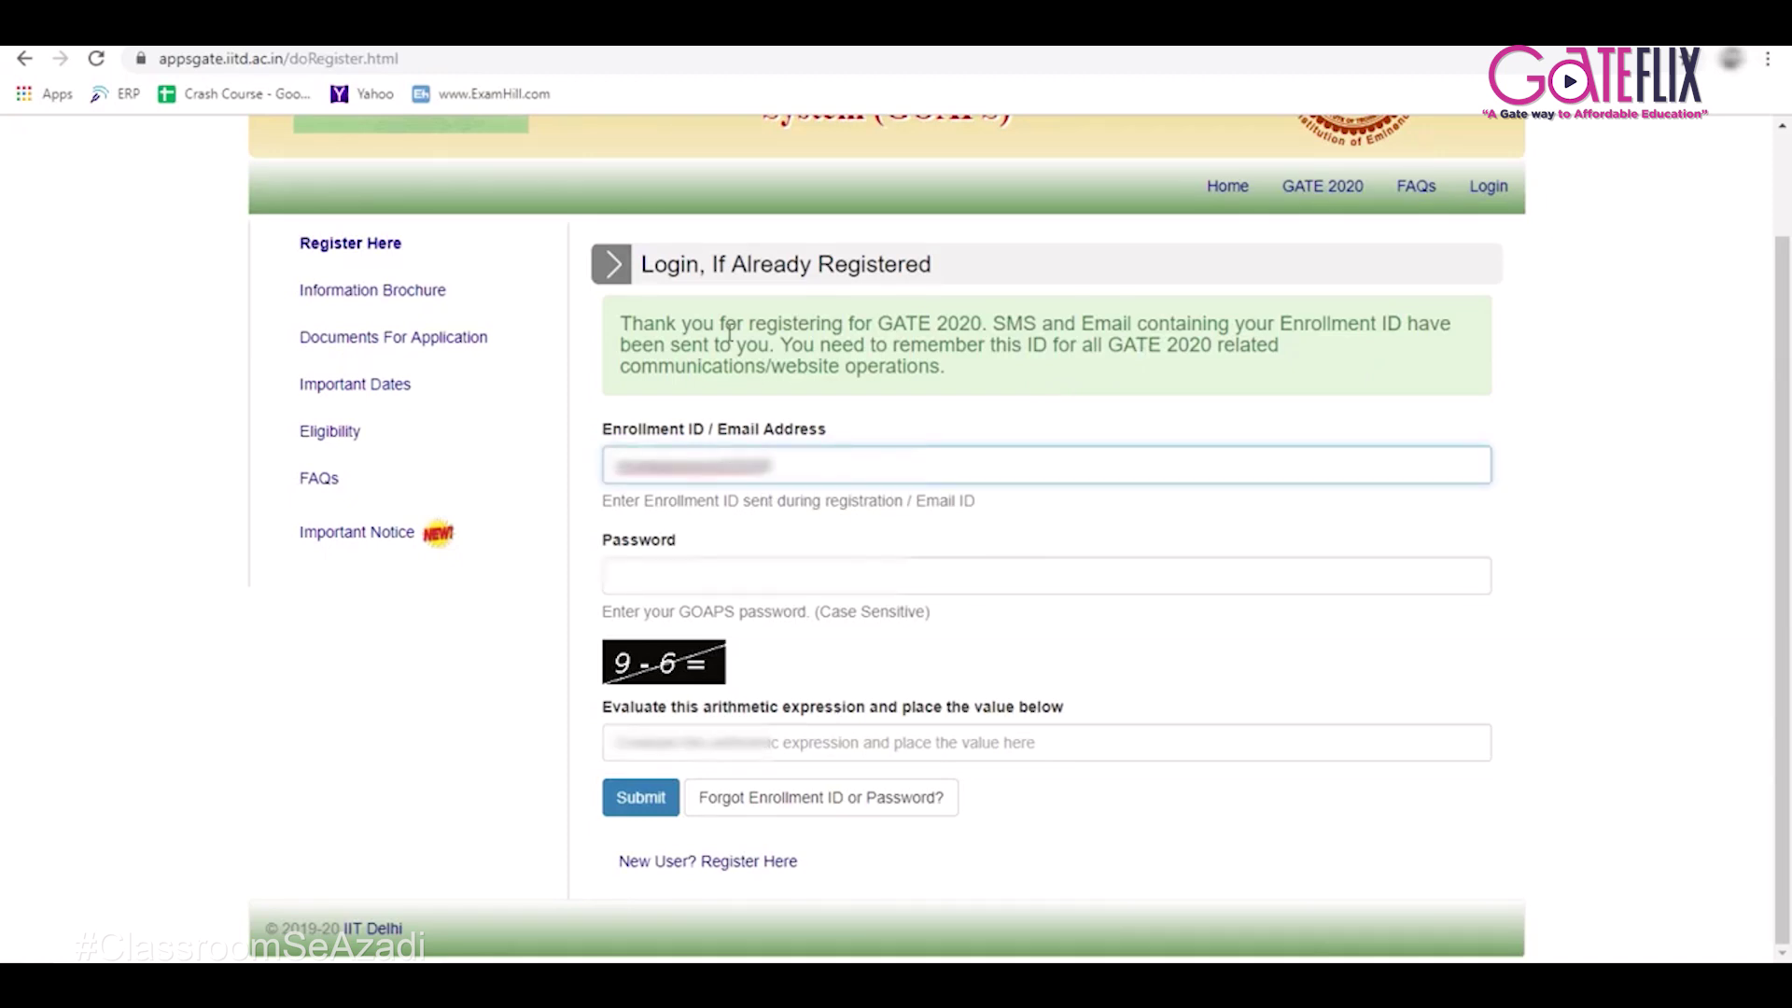
{"action": "type", "text": "**********"}
{"action": "key", "text": "Tab"}
{"action": "type", "text": "**"}
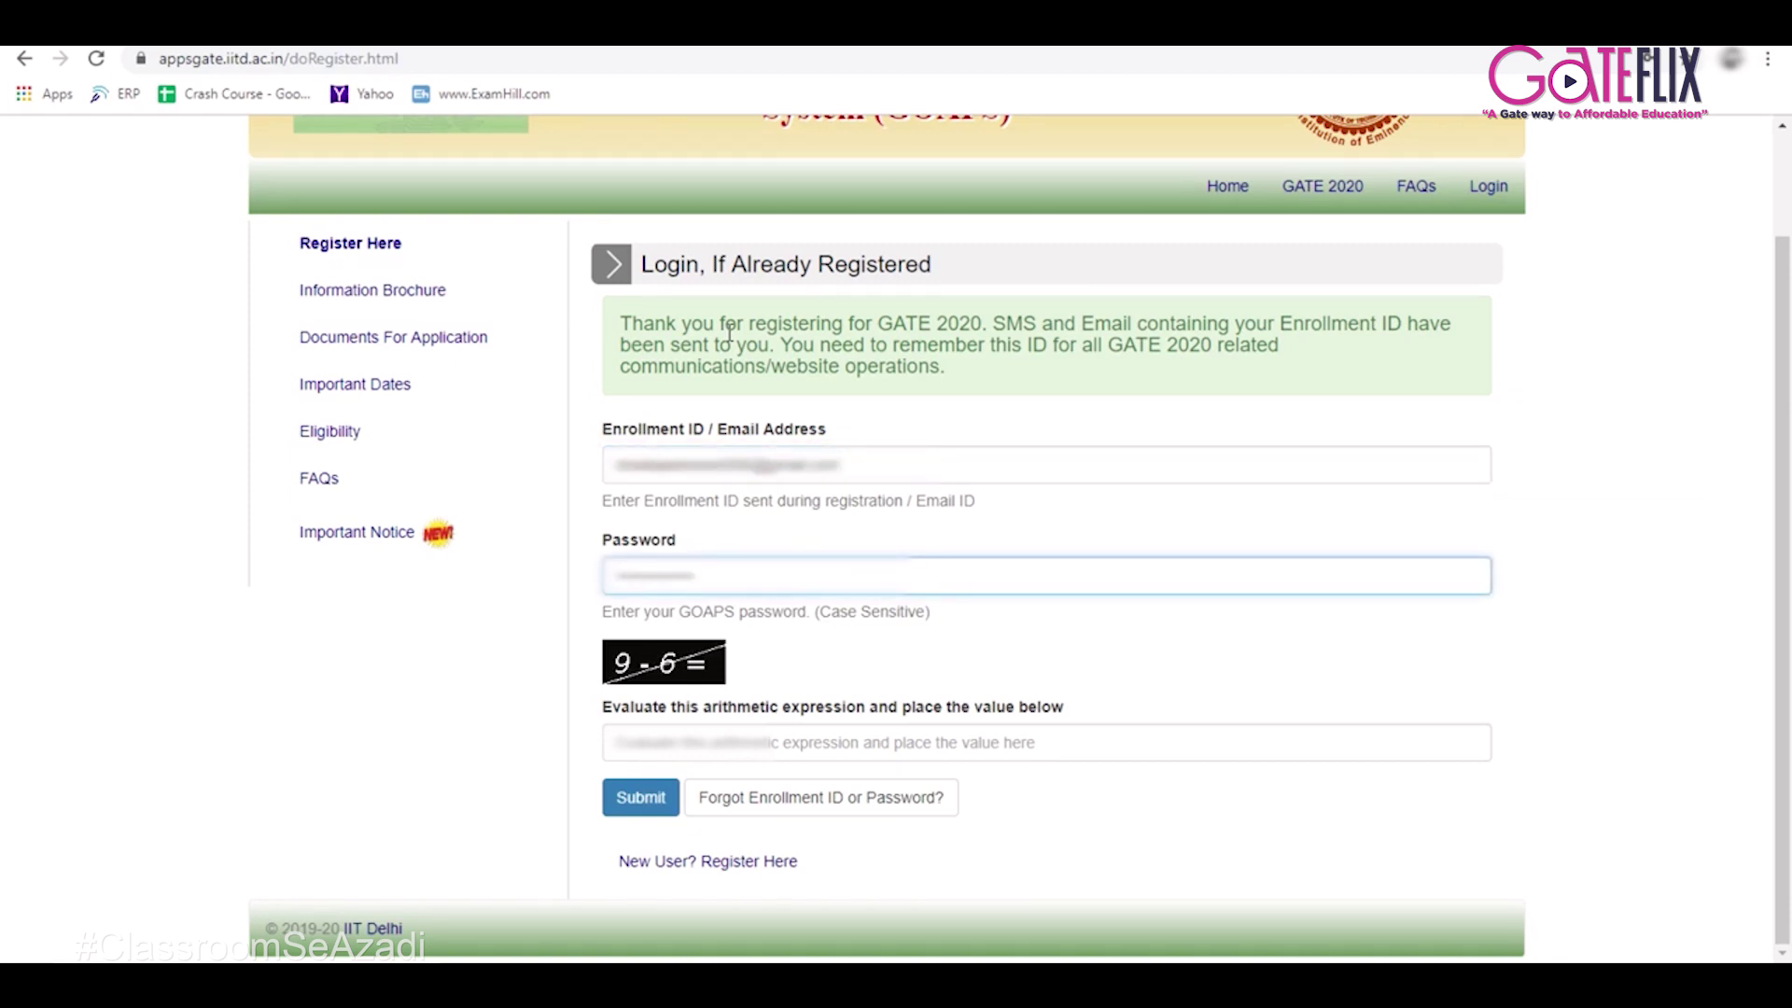
{"action": "left_click", "coordinate": [680, 733]}
{"action": "type", "text": "3"}
{"action": "left_click", "coordinate": [654, 801]}
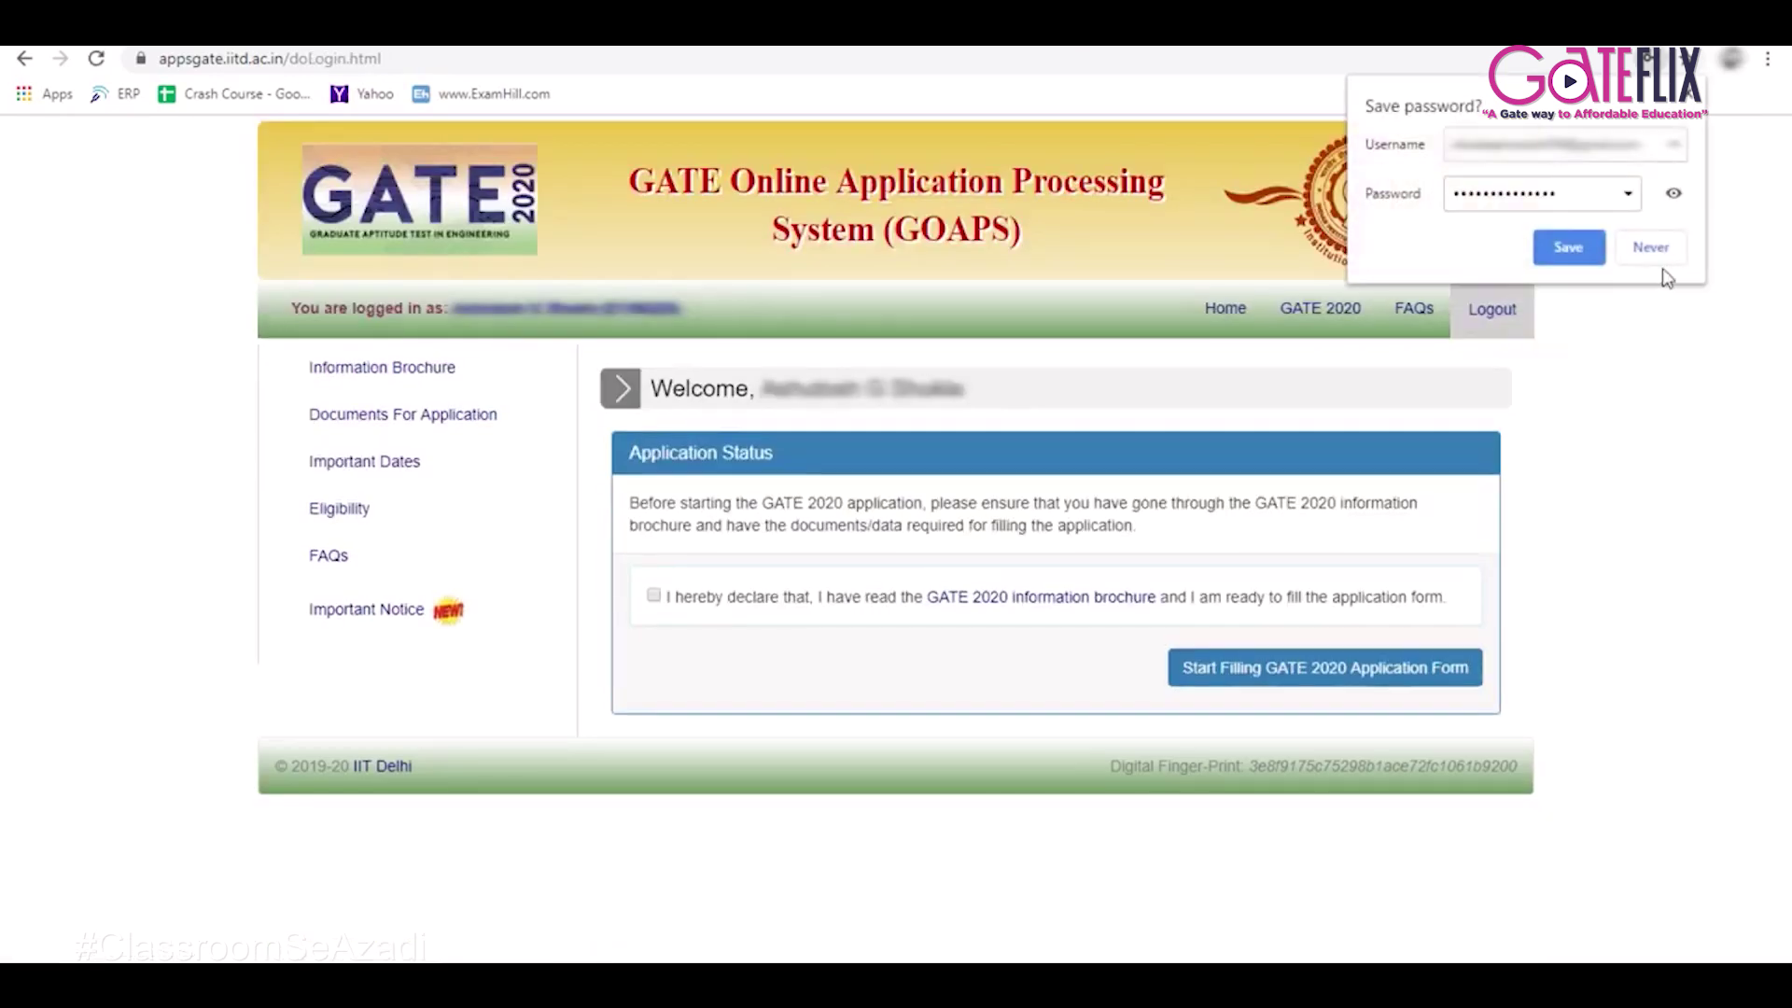
{"action": "left_click", "coordinate": [1678, 247]}
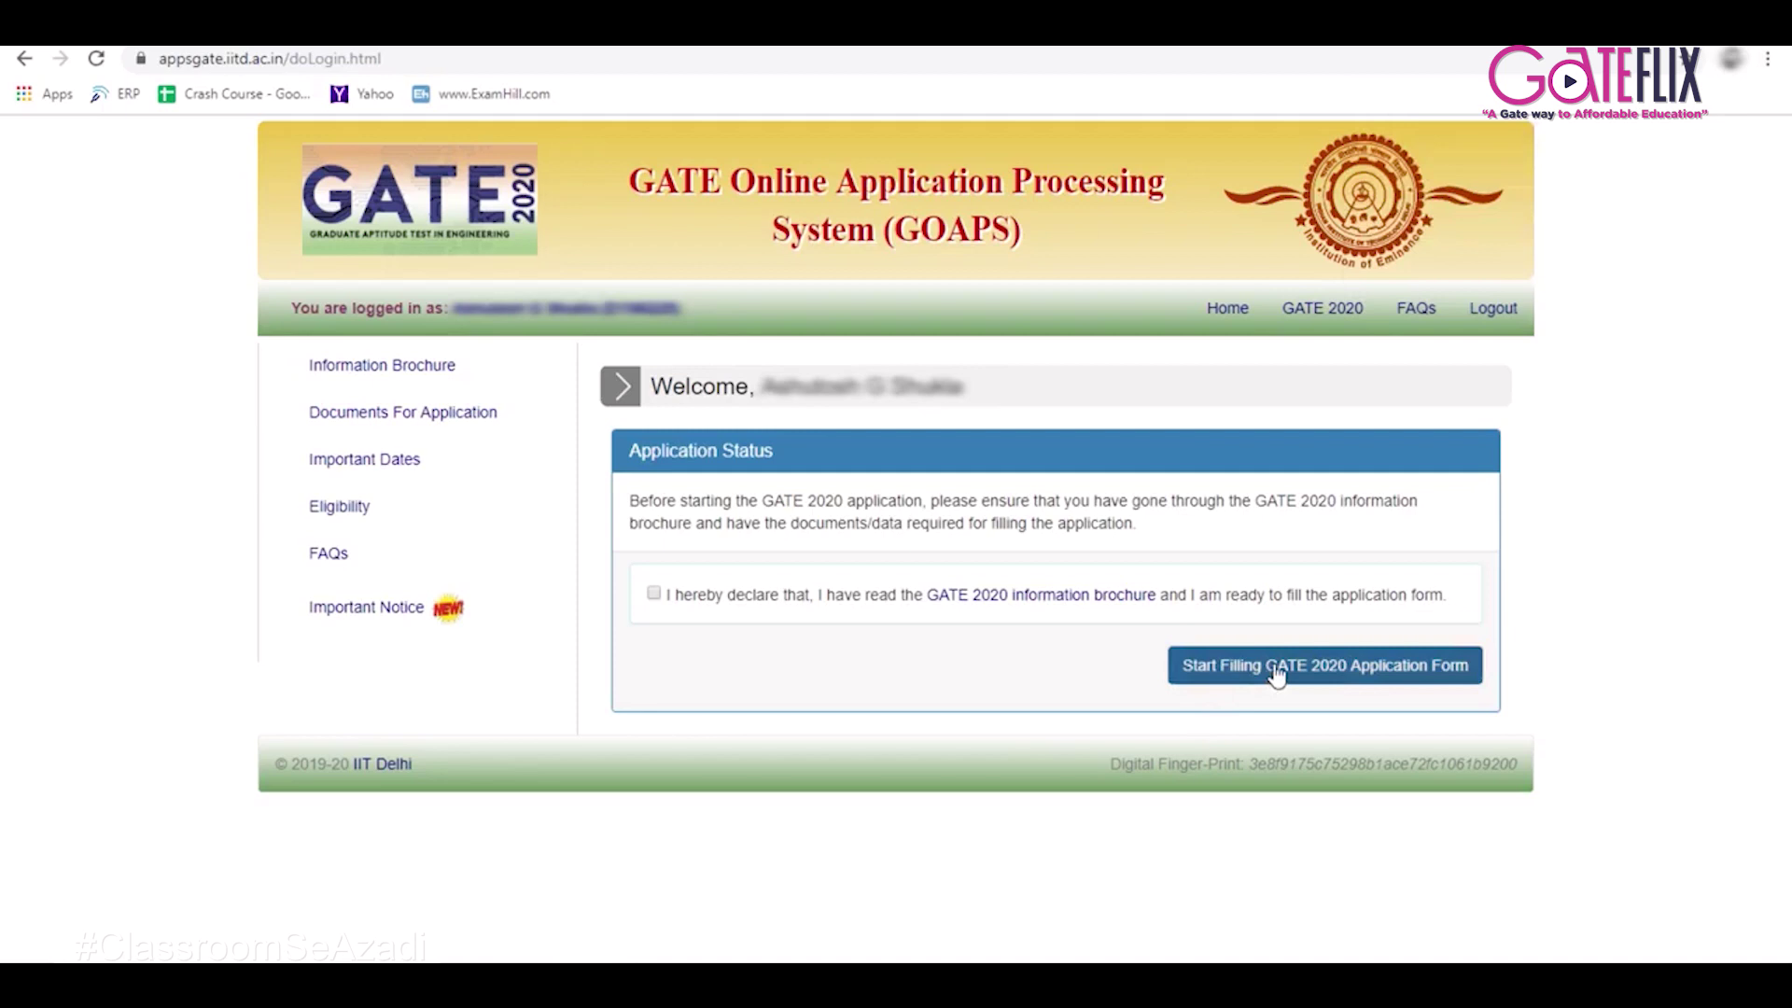
Accept the information brochure declaration and start the GATE 2020 application form.
{"action": "left_click", "coordinate": [655, 595]}
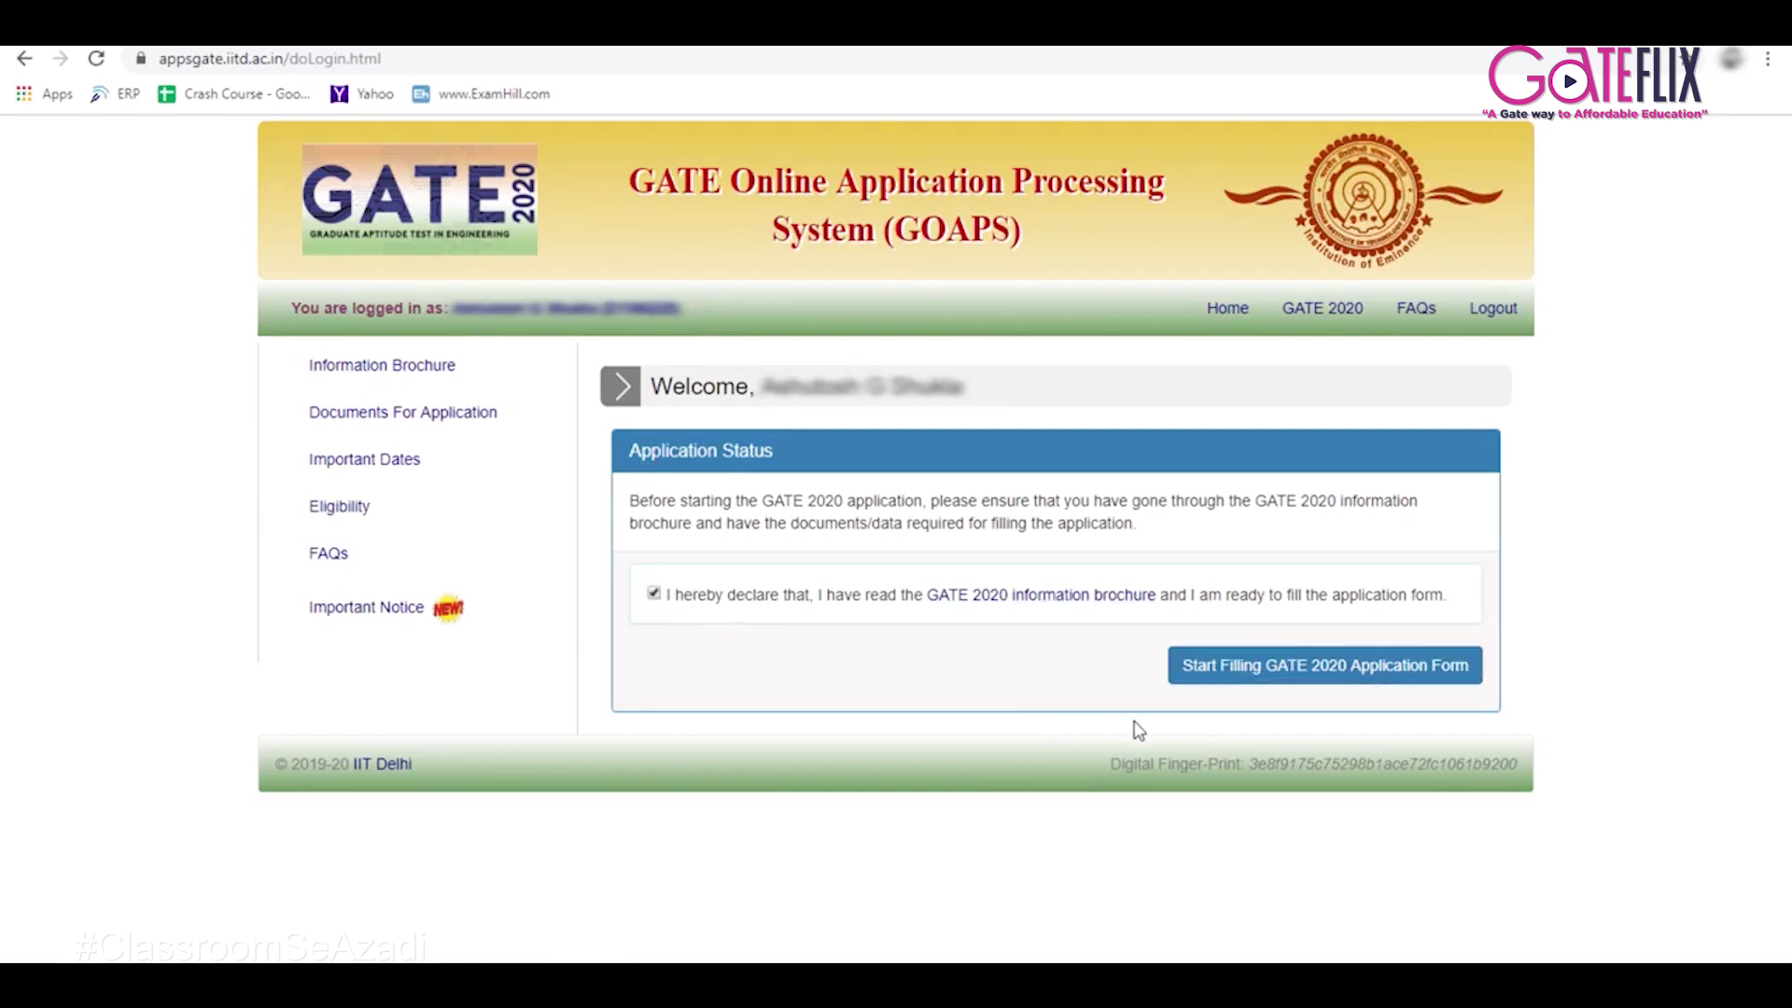
{"action": "left_click", "coordinate": [1333, 667]}
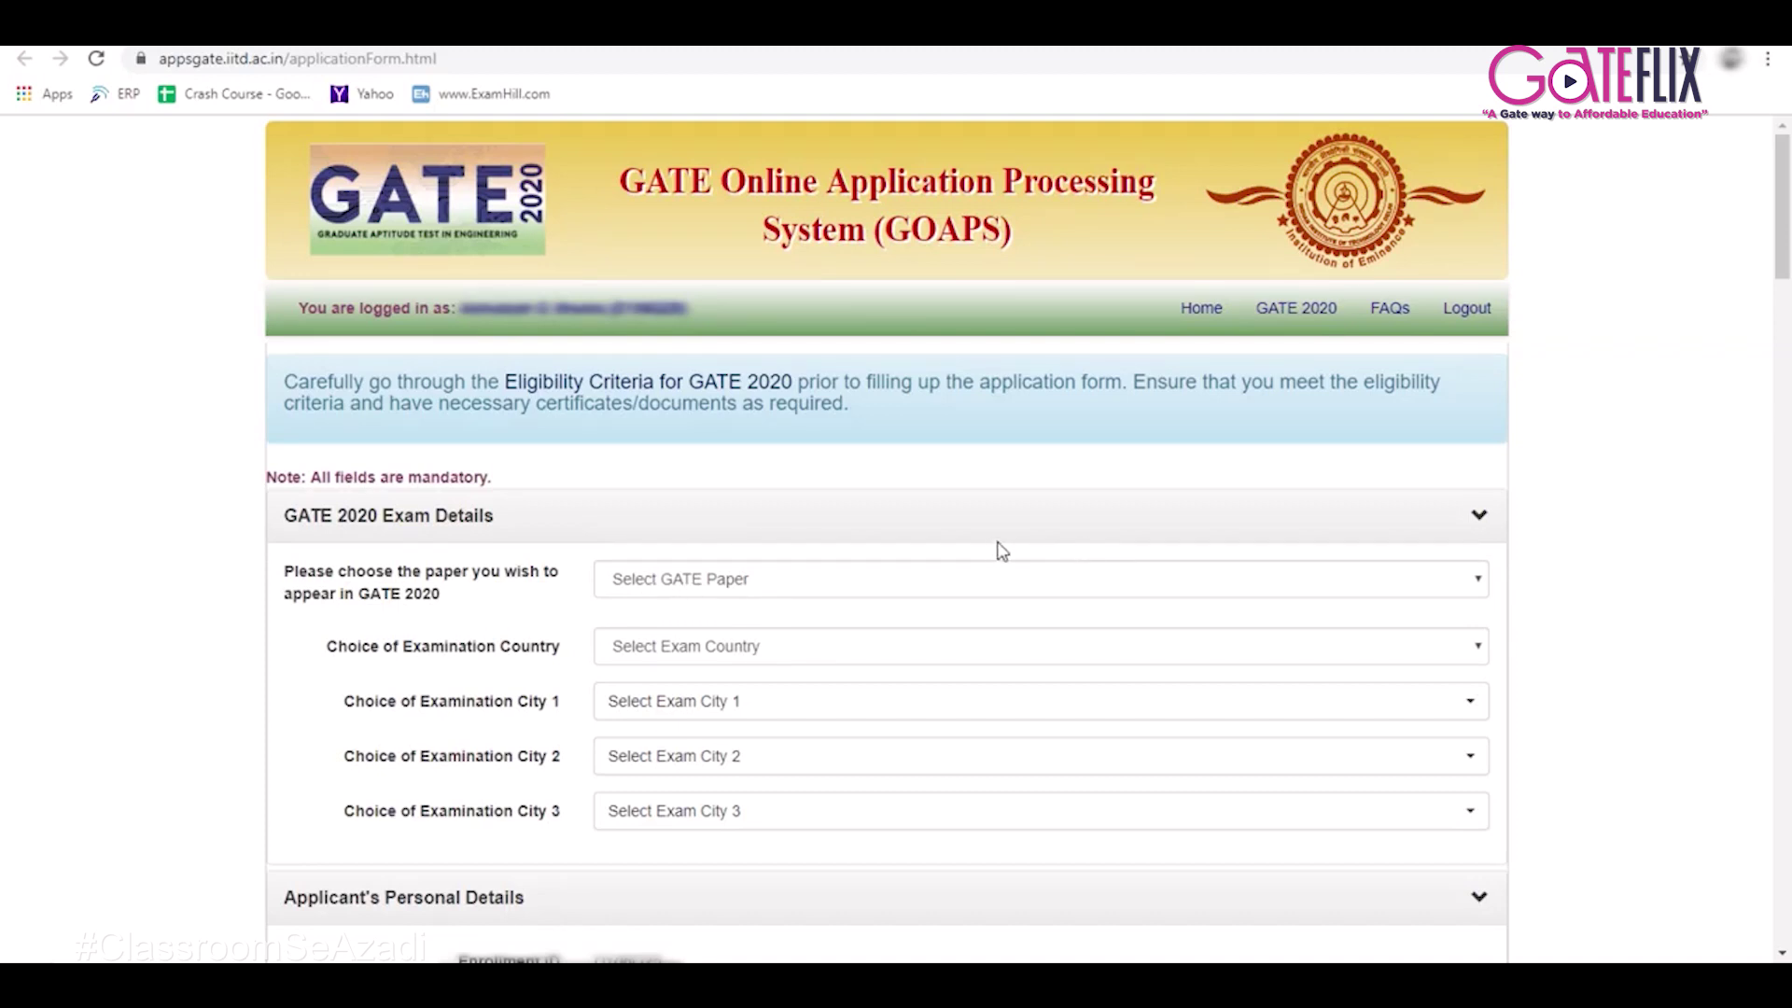
Choose Aerospace Engineering (AE) as the GATE paper.
{"action": "scroll", "coordinate": [980, 523], "scroll_direction": "down", "scroll_amount": 2}
{"action": "left_click", "coordinate": [904, 393]}
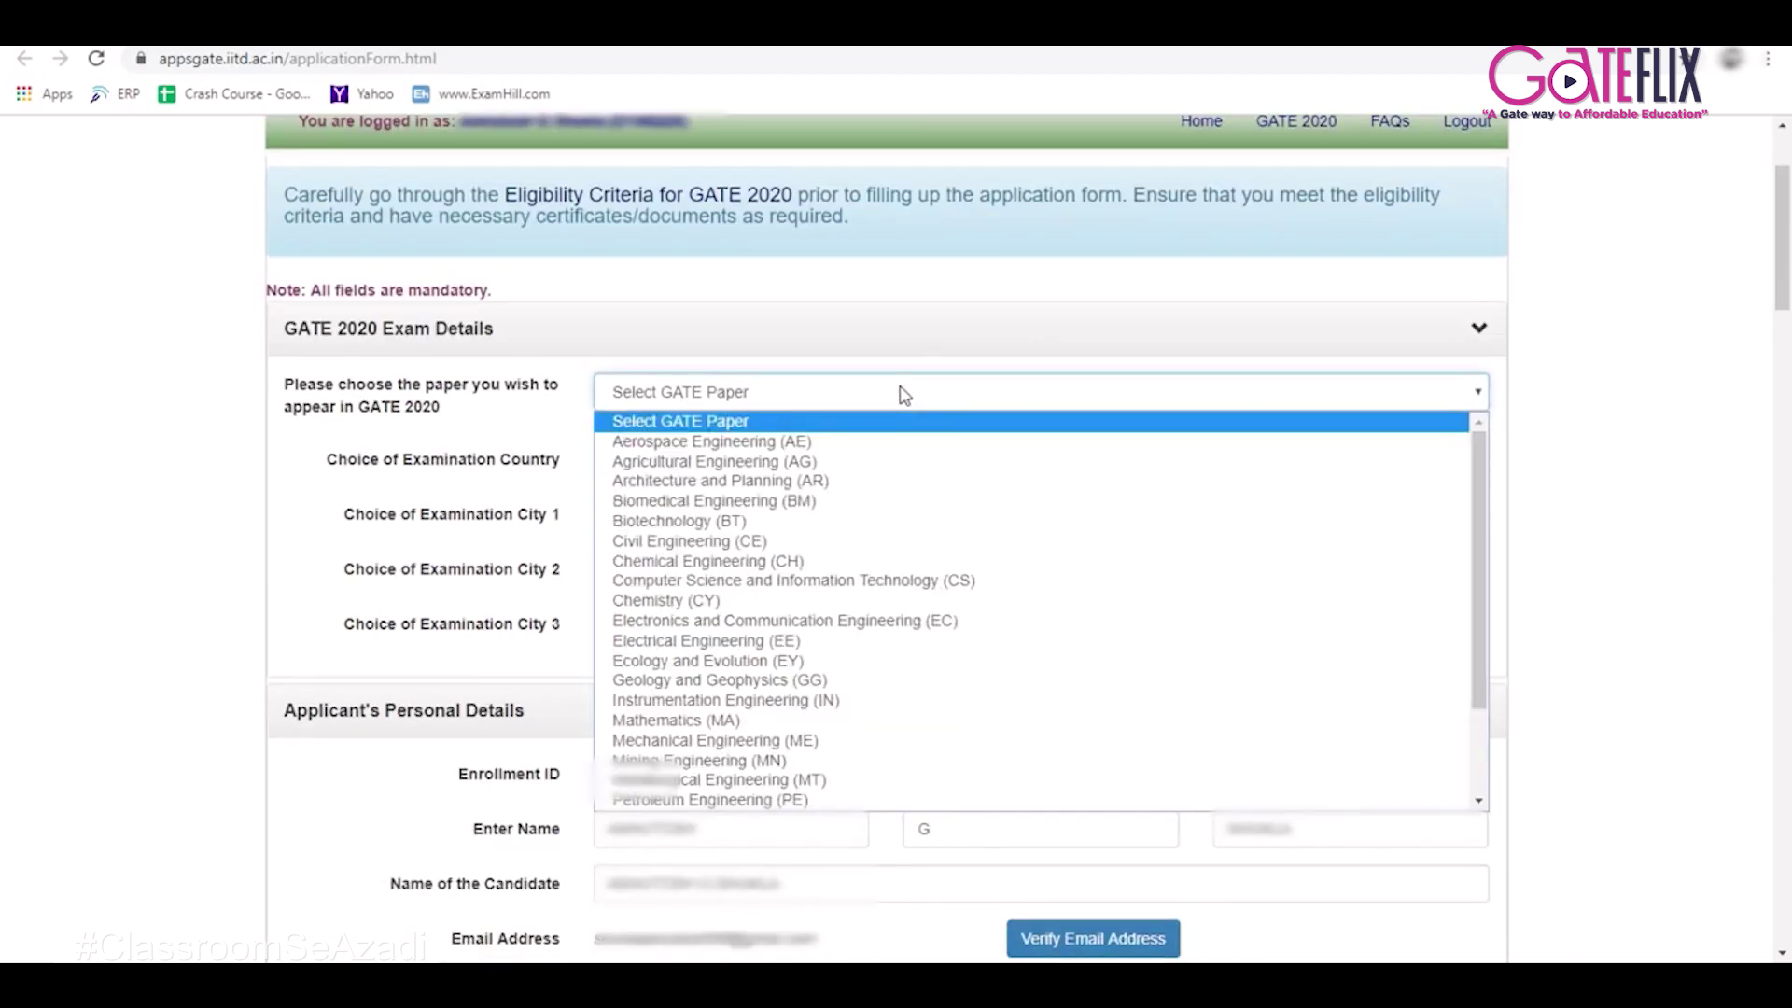
{"action": "left_click", "coordinate": [762, 441]}
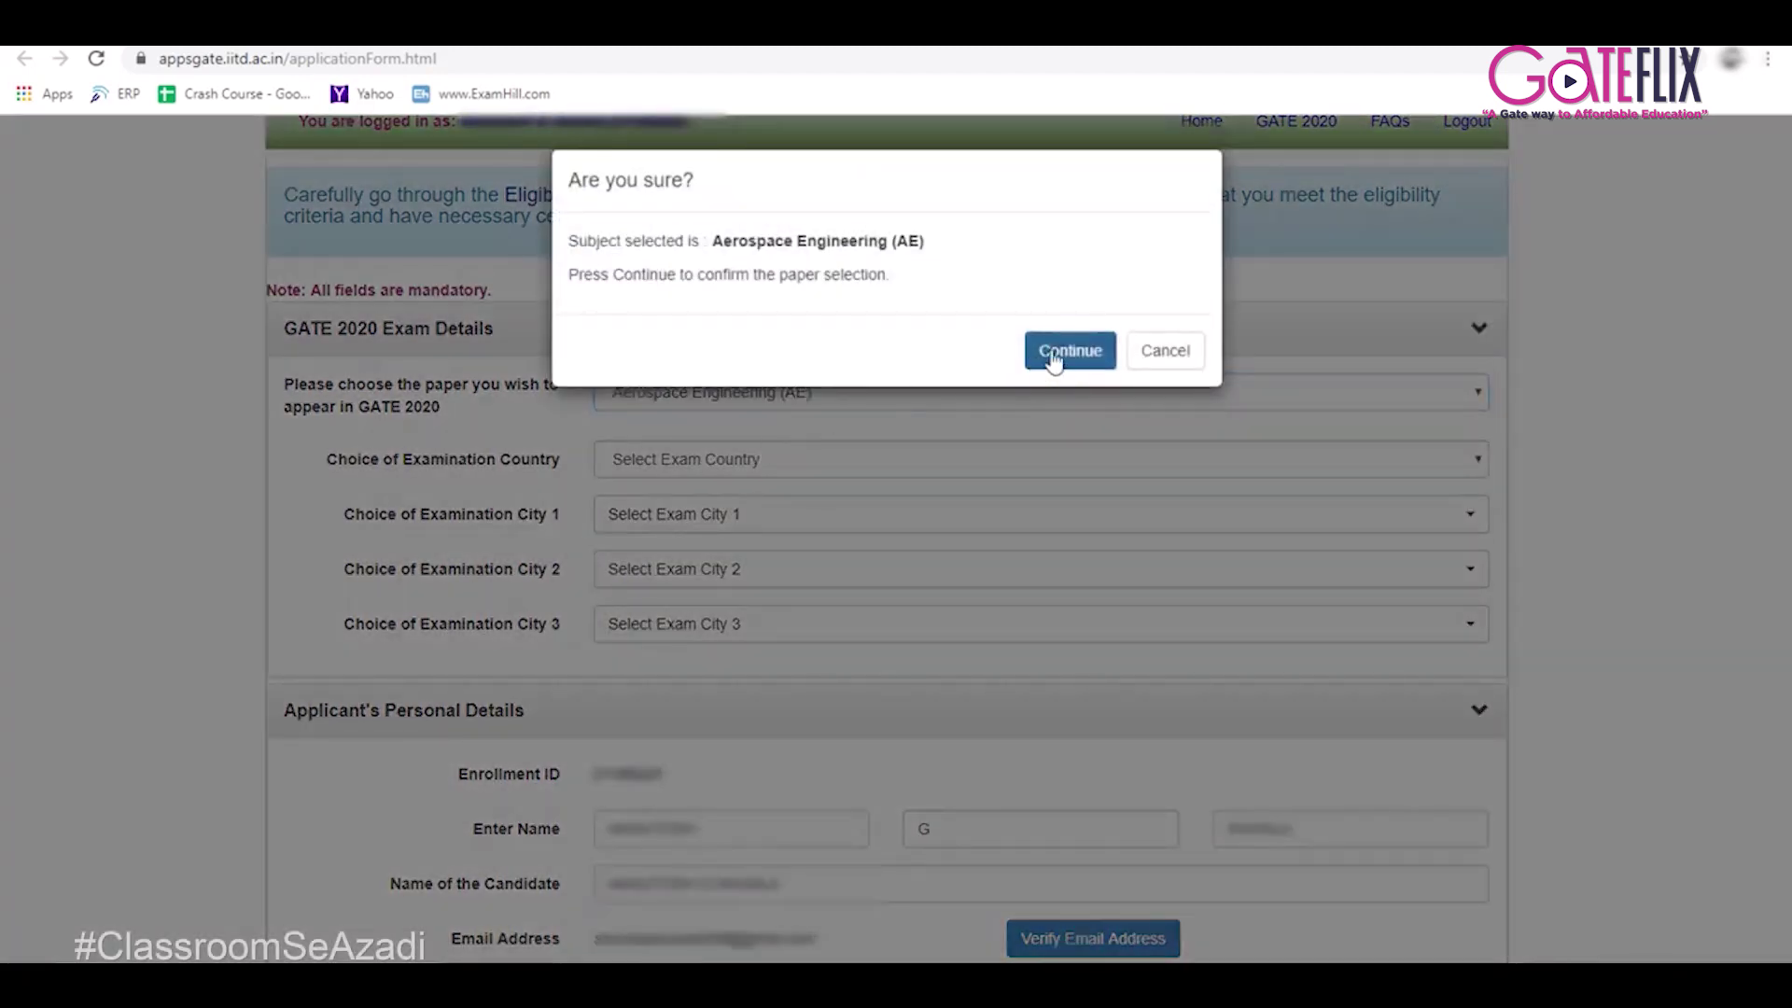
{"action": "left_click", "coordinate": [1053, 360]}
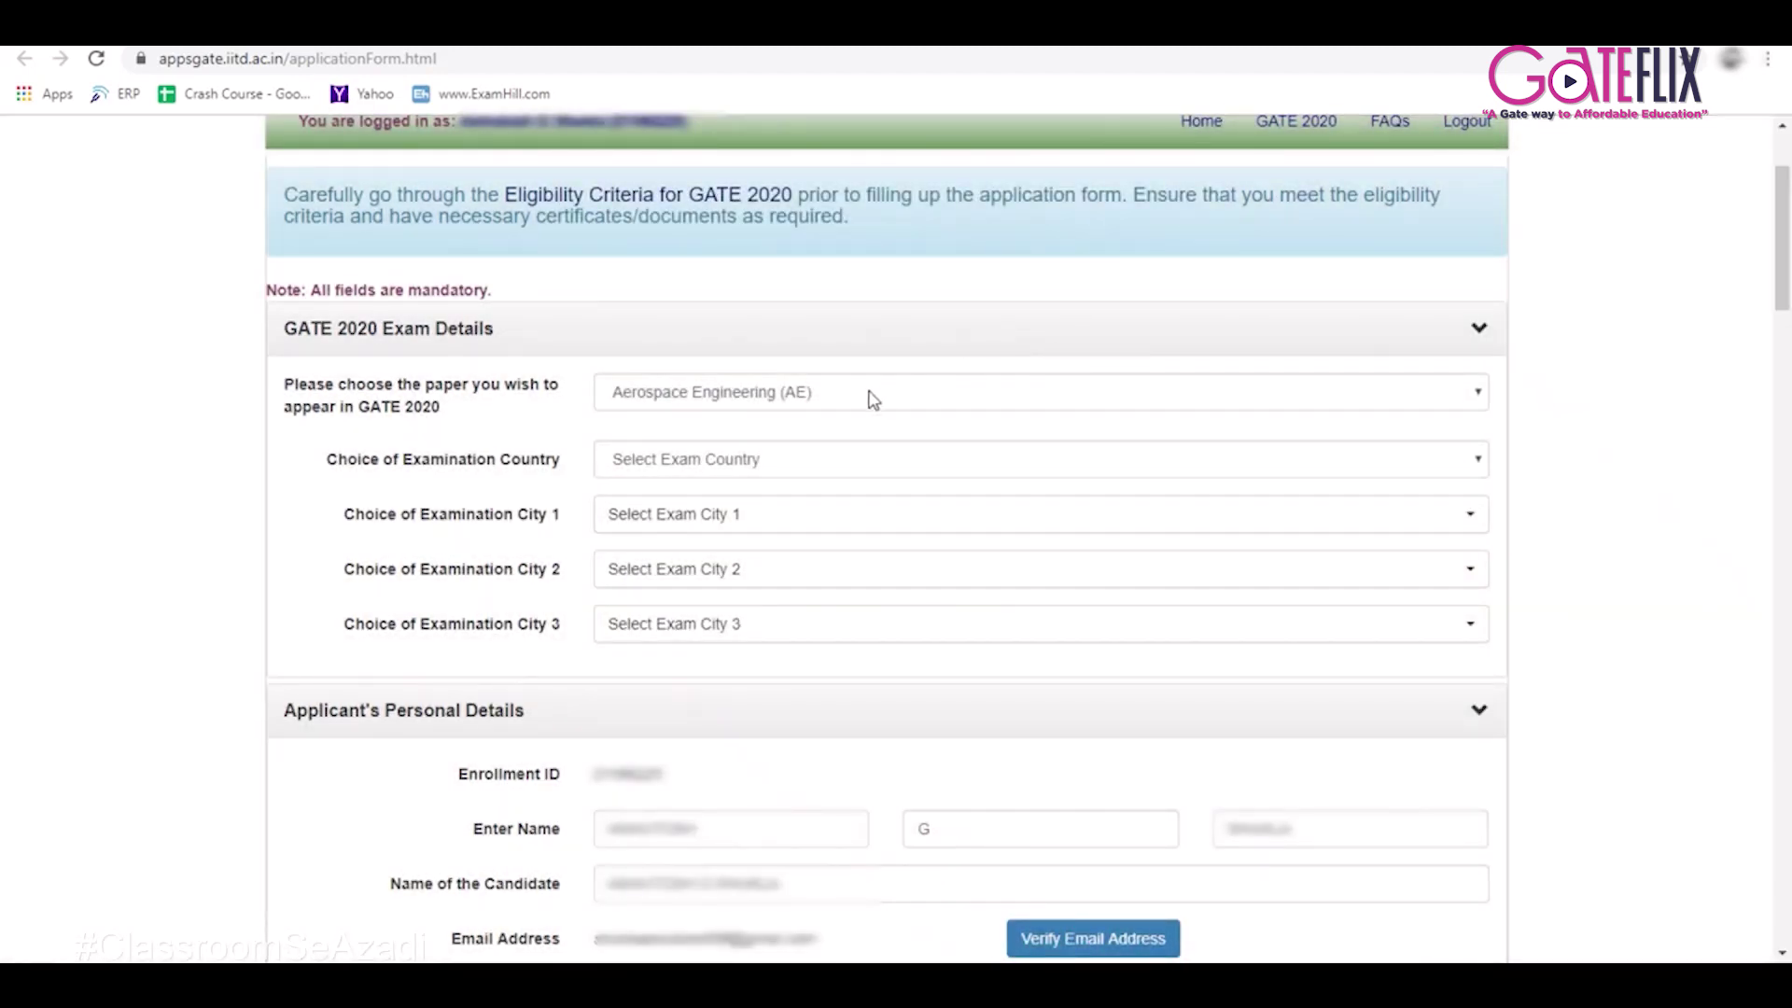
Set exam country India with cities Ahmedabad, Gandhinagar and Vadodara as choices 1–3.
{"action": "left_click", "coordinate": [772, 466]}
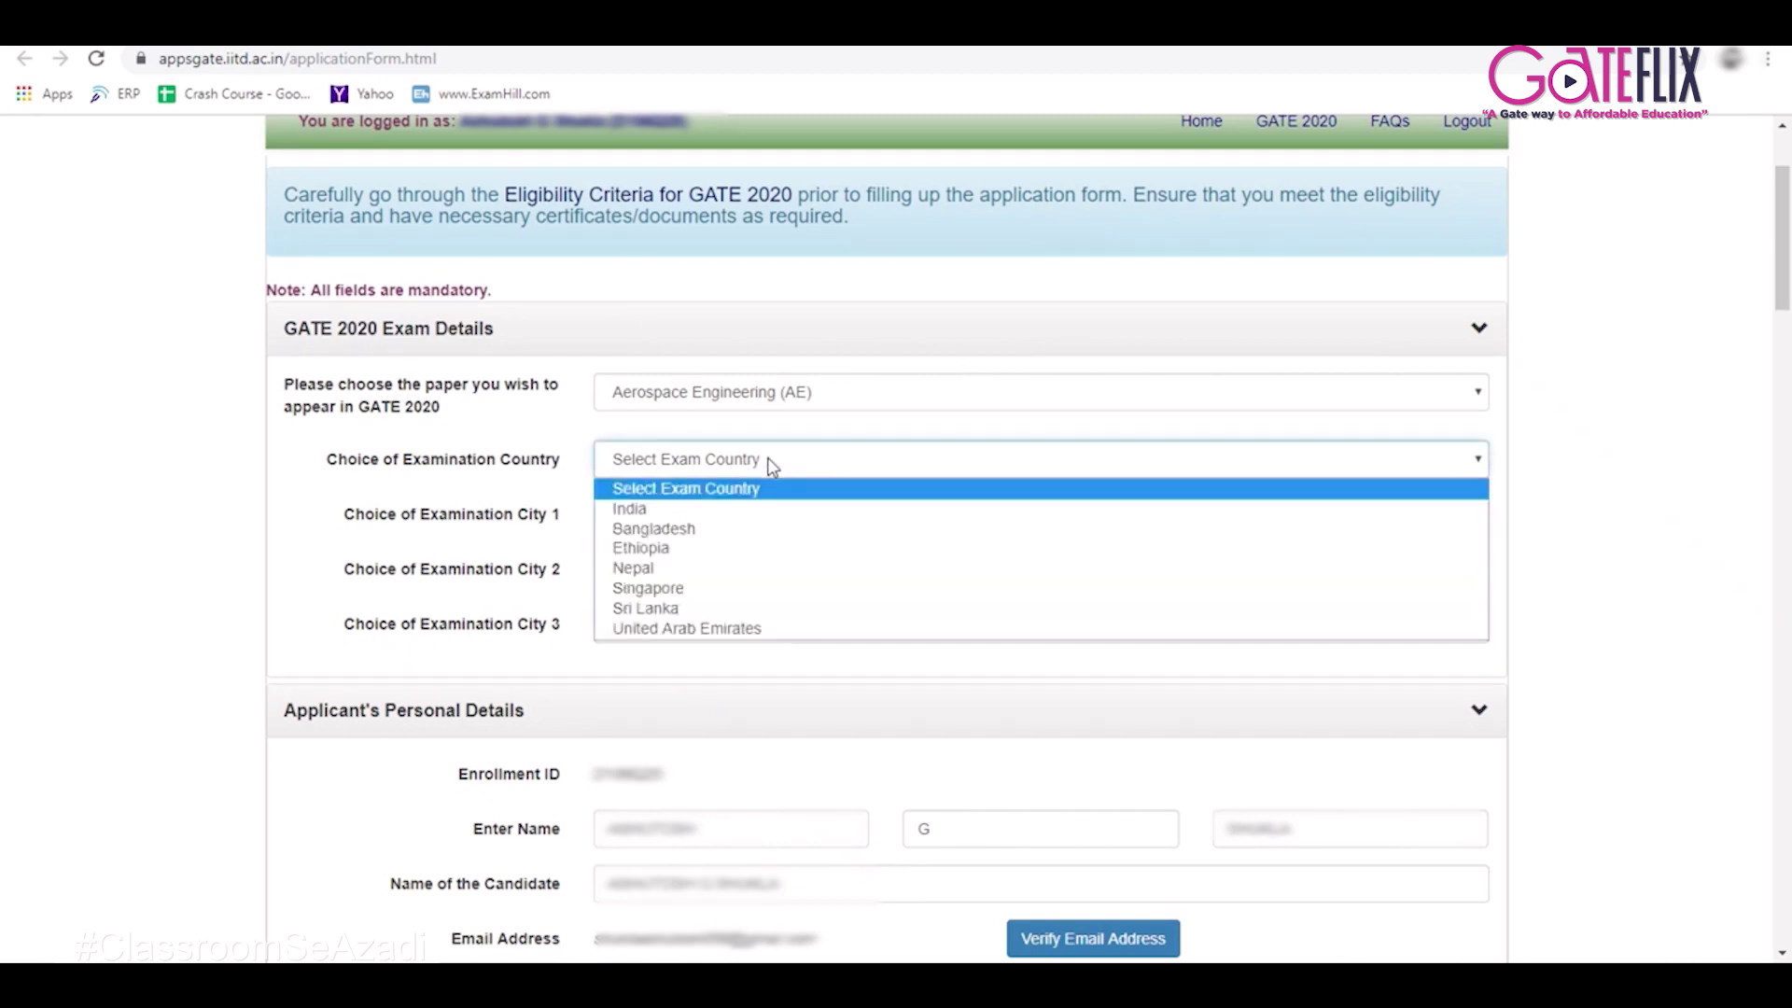
{"action": "left_click", "coordinate": [756, 513]}
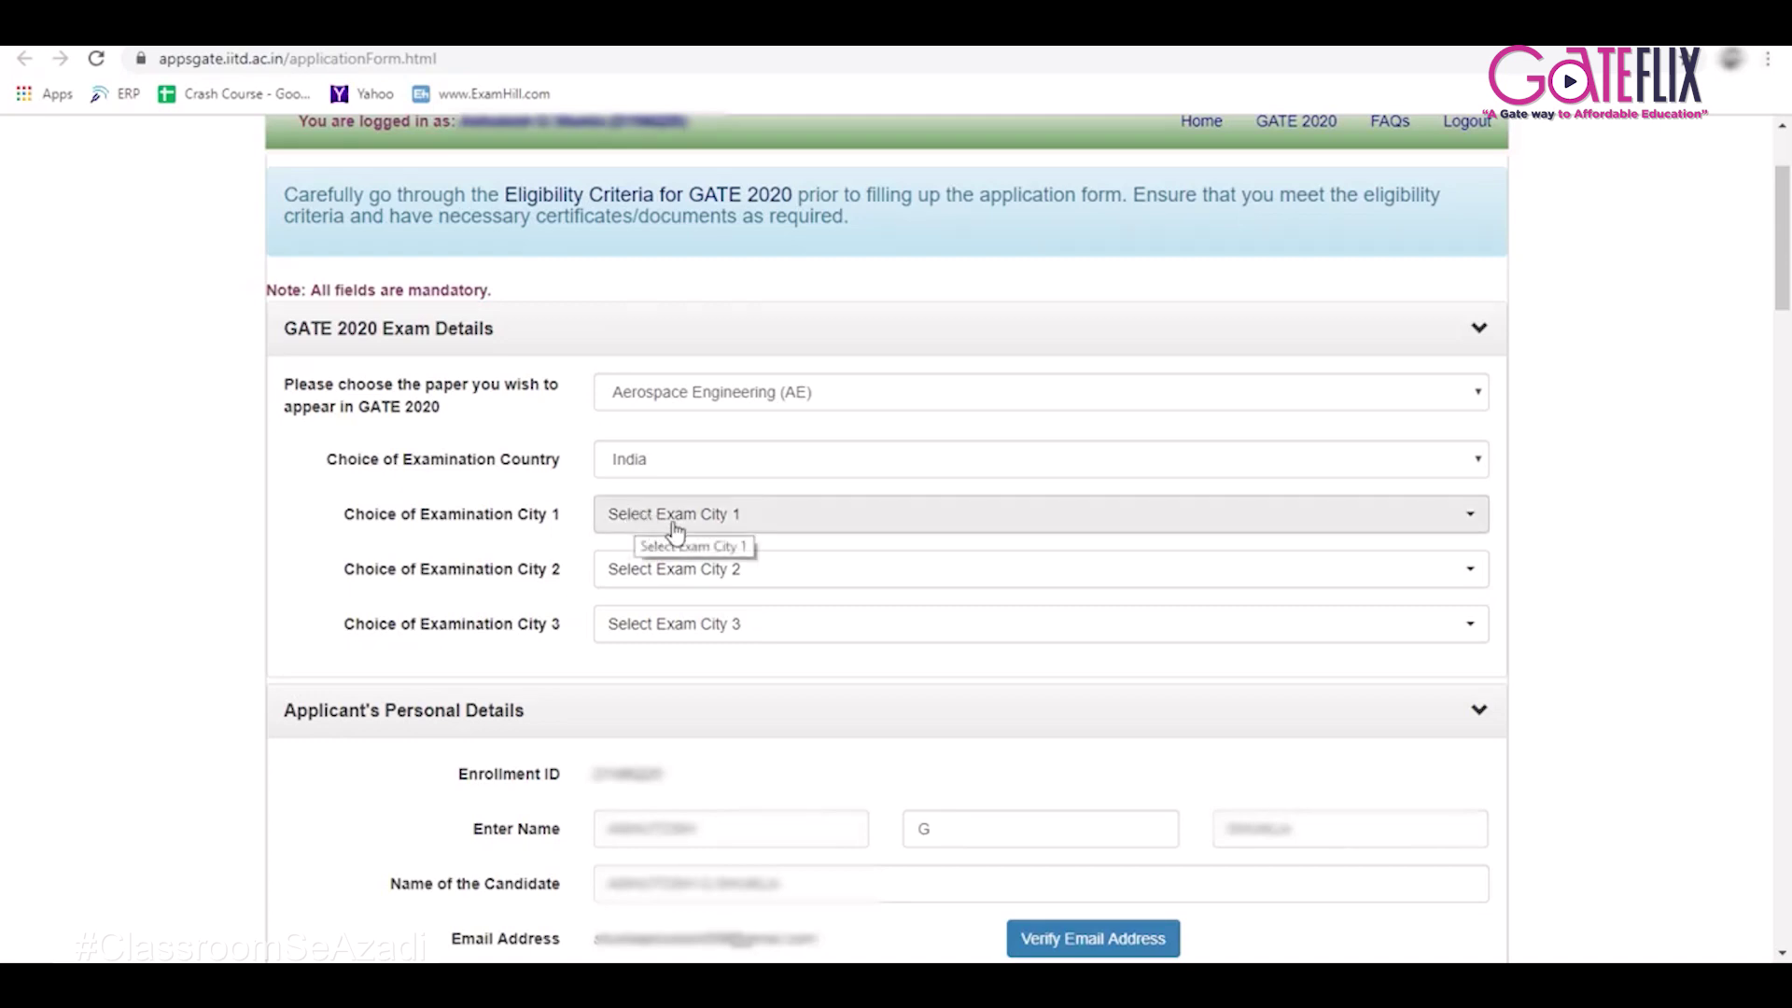
{"action": "left_click", "coordinate": [751, 516]}
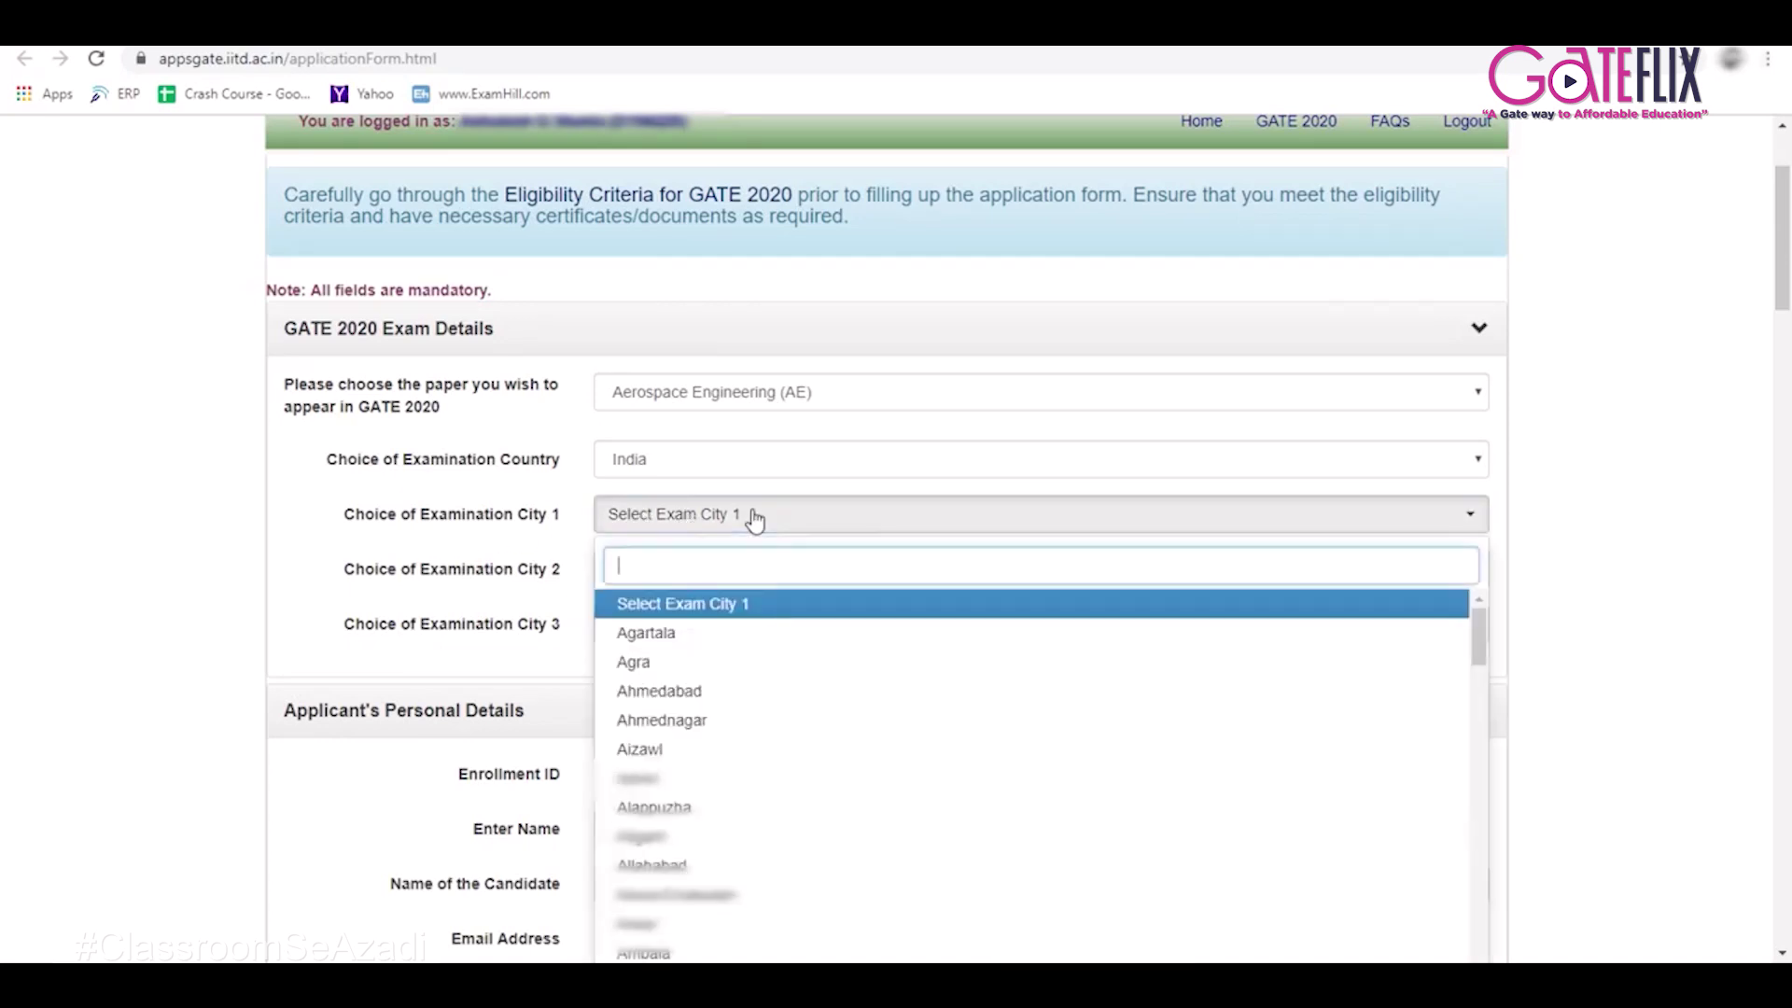
{"action": "left_click", "coordinate": [702, 696]}
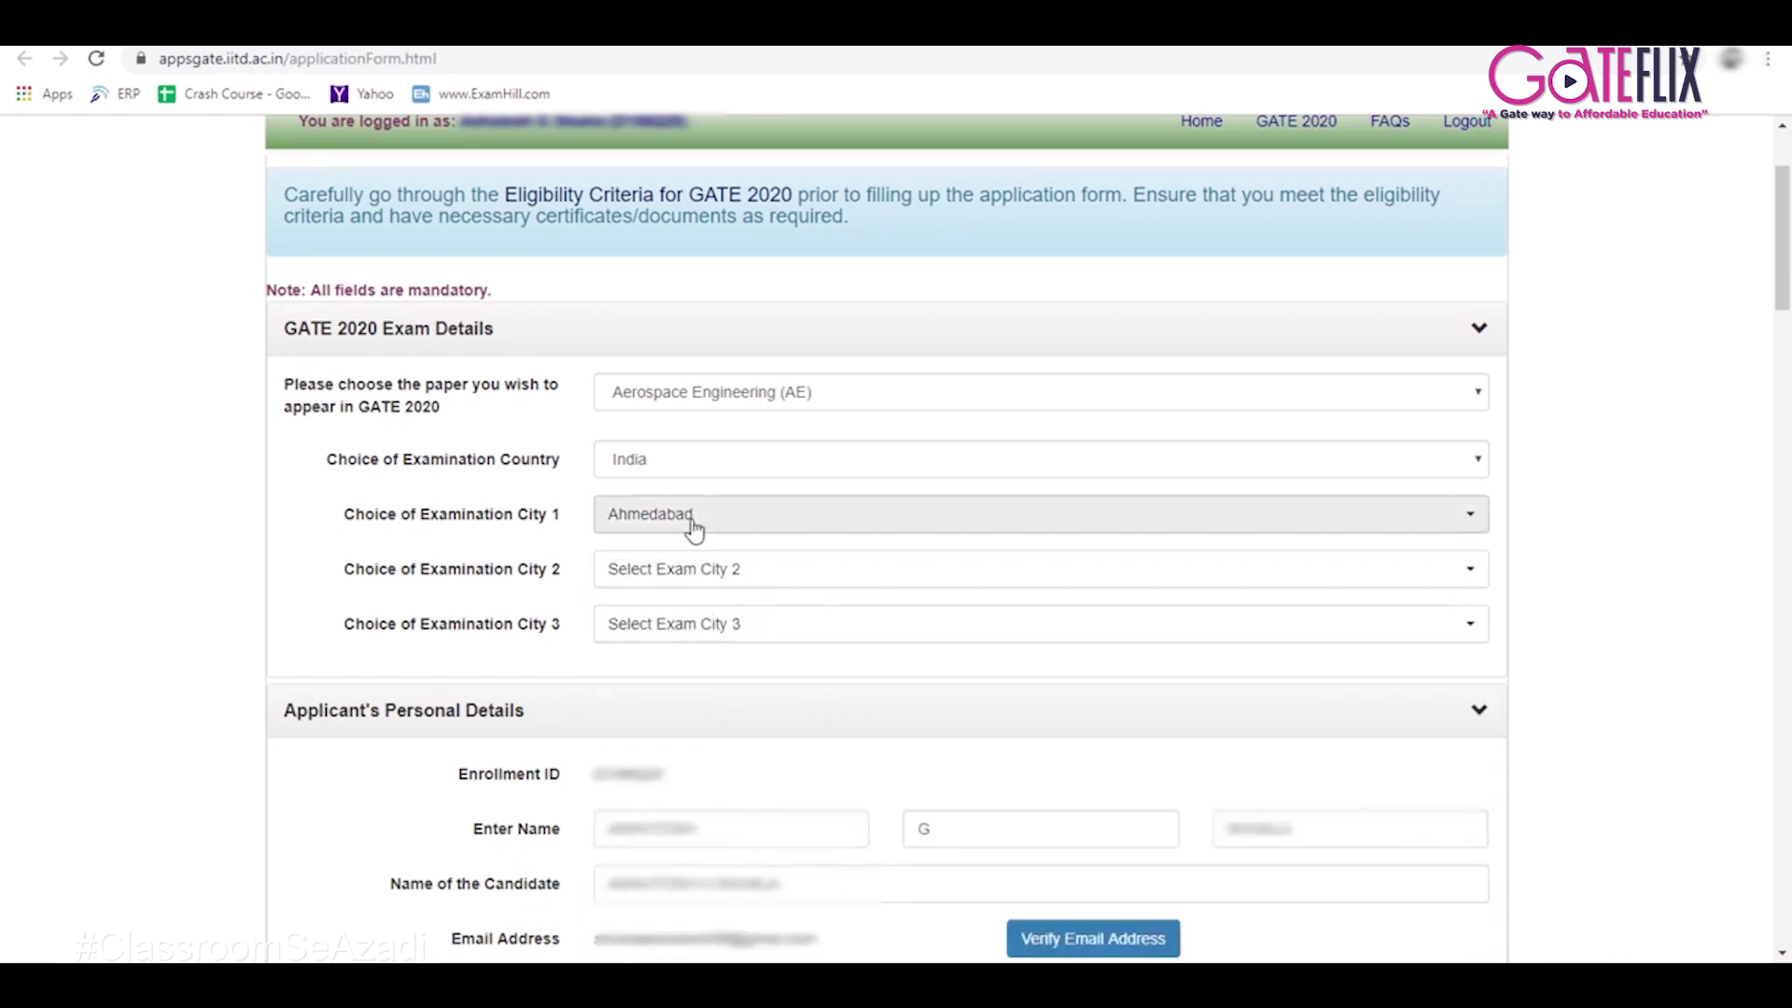
{"action": "scroll", "coordinate": [695, 509], "scroll_direction": "down", "scroll_amount": 2}
{"action": "left_click", "coordinate": [709, 382]}
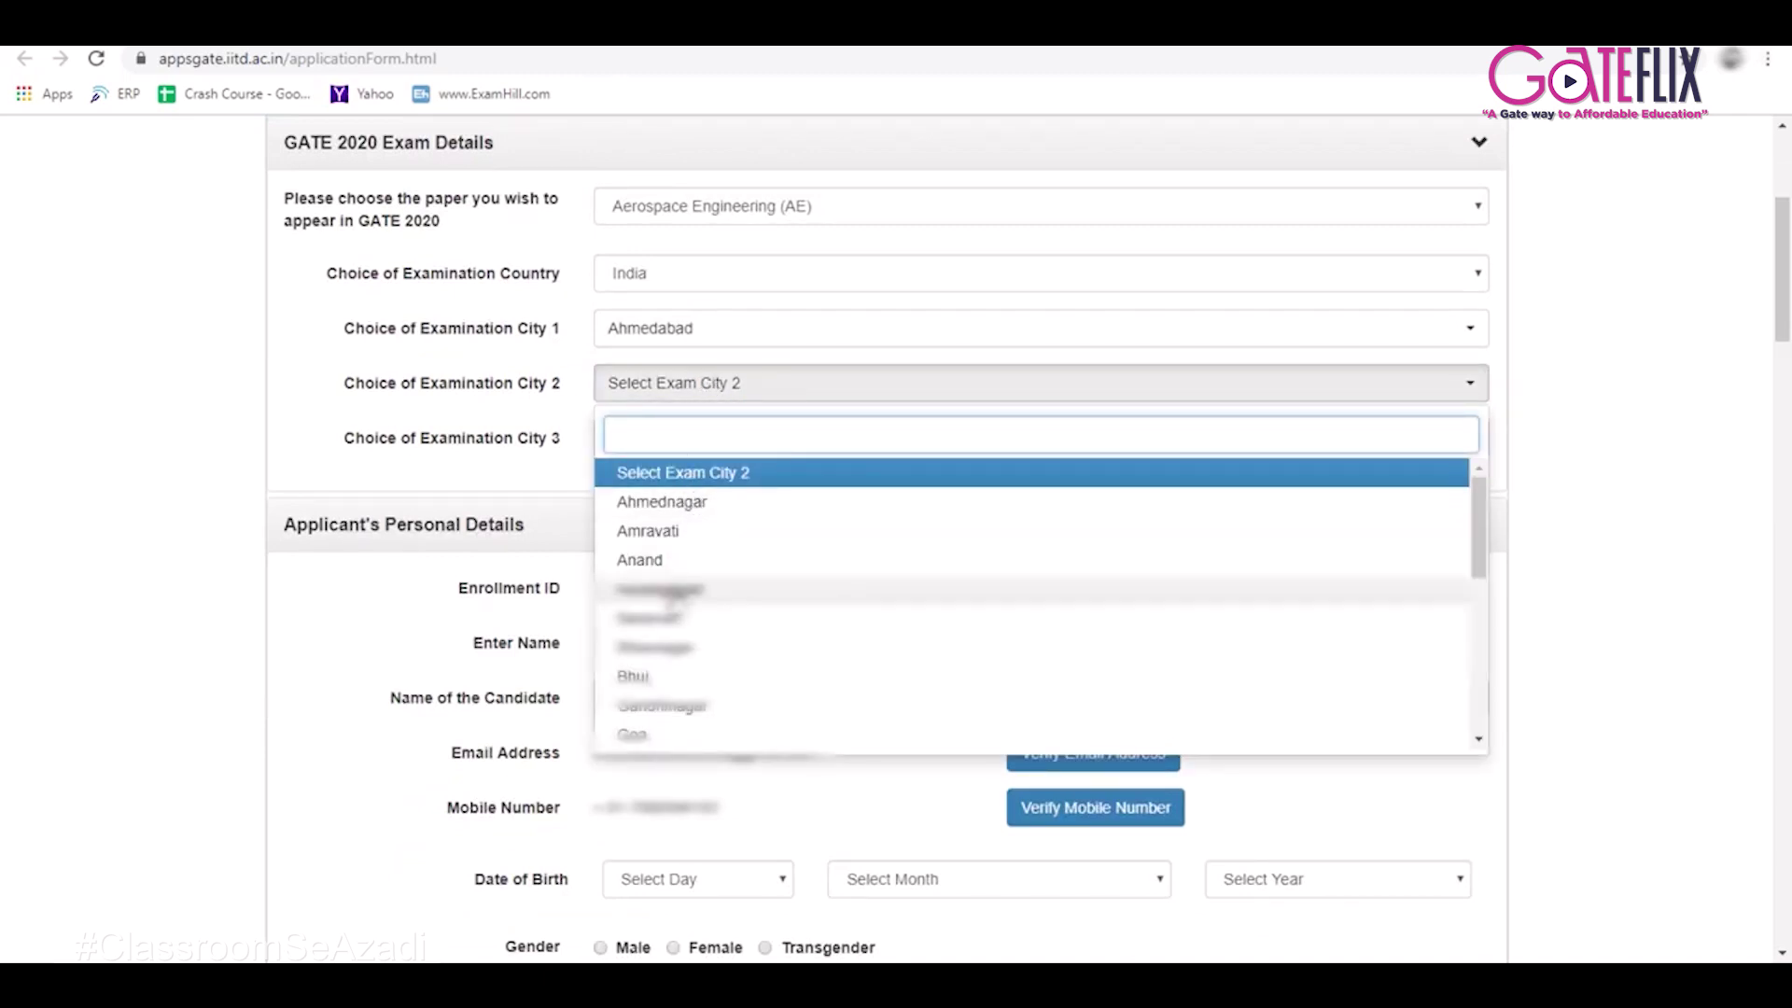
{"action": "left_click", "coordinate": [665, 706]}
{"action": "scroll", "coordinate": [670, 712], "scroll_direction": "down", "scroll_amount": 5}
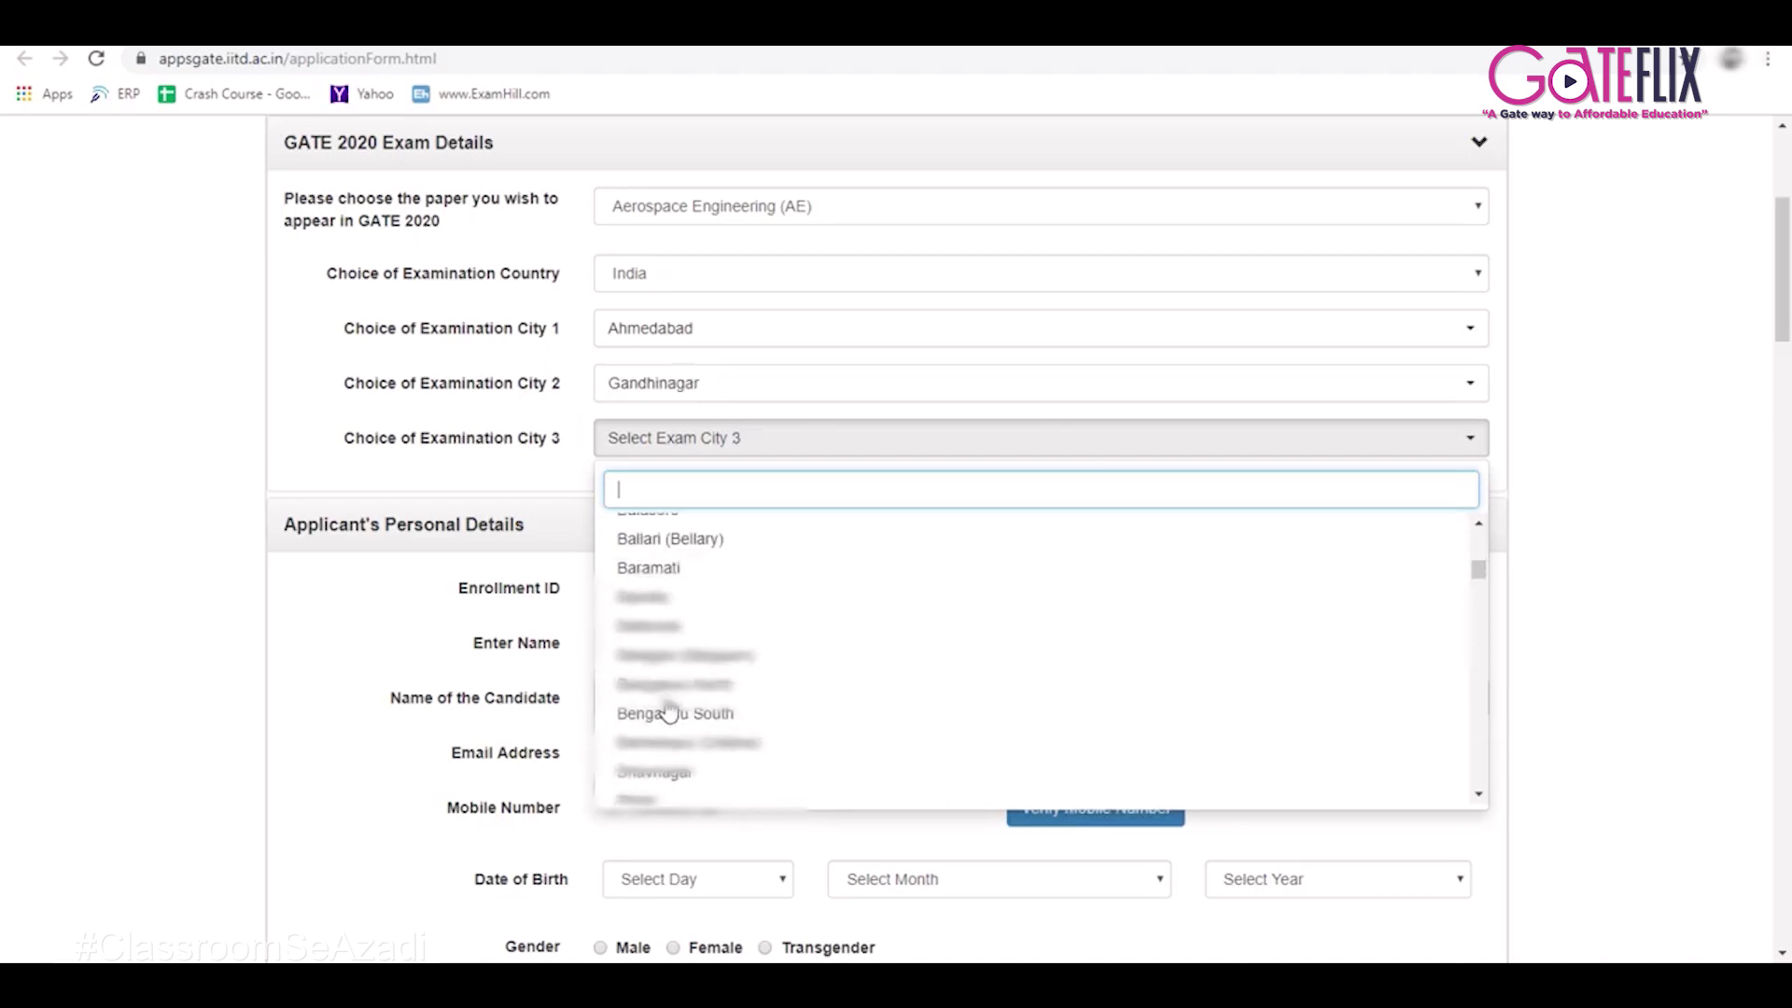
{"action": "left_click", "coordinate": [688, 530]}
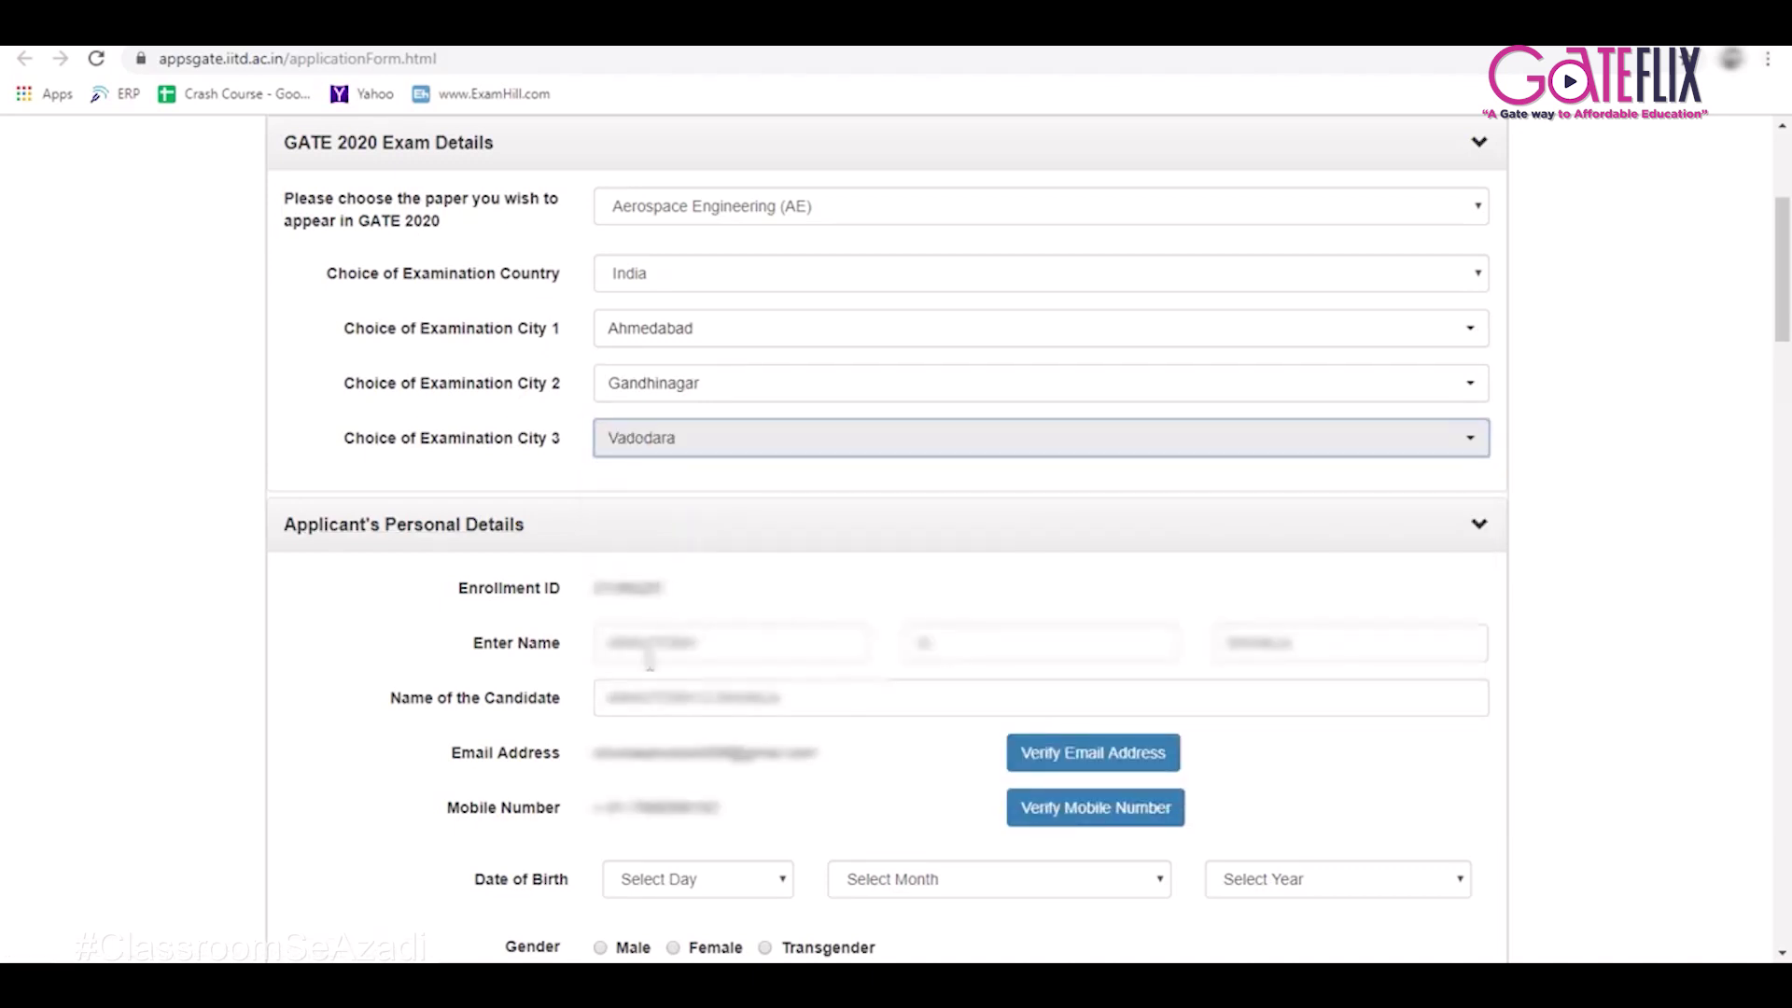
Start verifying the email address and switch to the Gmail inbox.
{"action": "scroll", "coordinate": [677, 607], "scroll_direction": "down", "scroll_amount": 2}
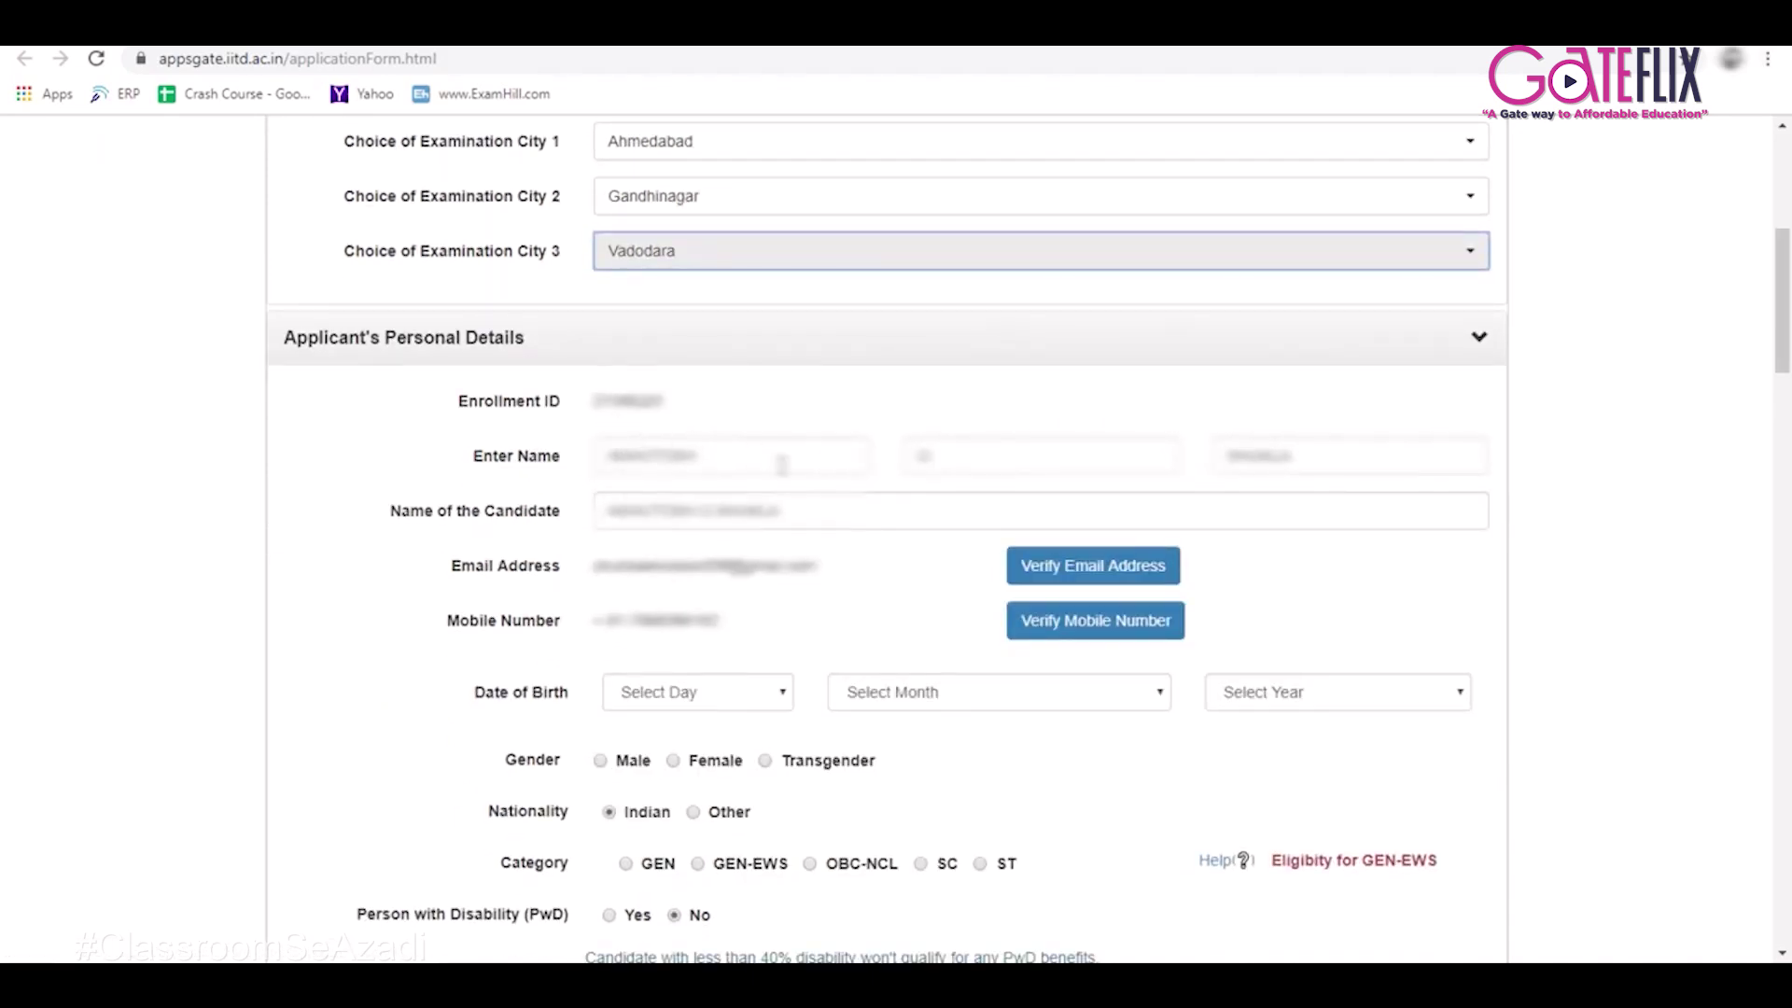
{"action": "left_click", "coordinate": [1089, 576]}
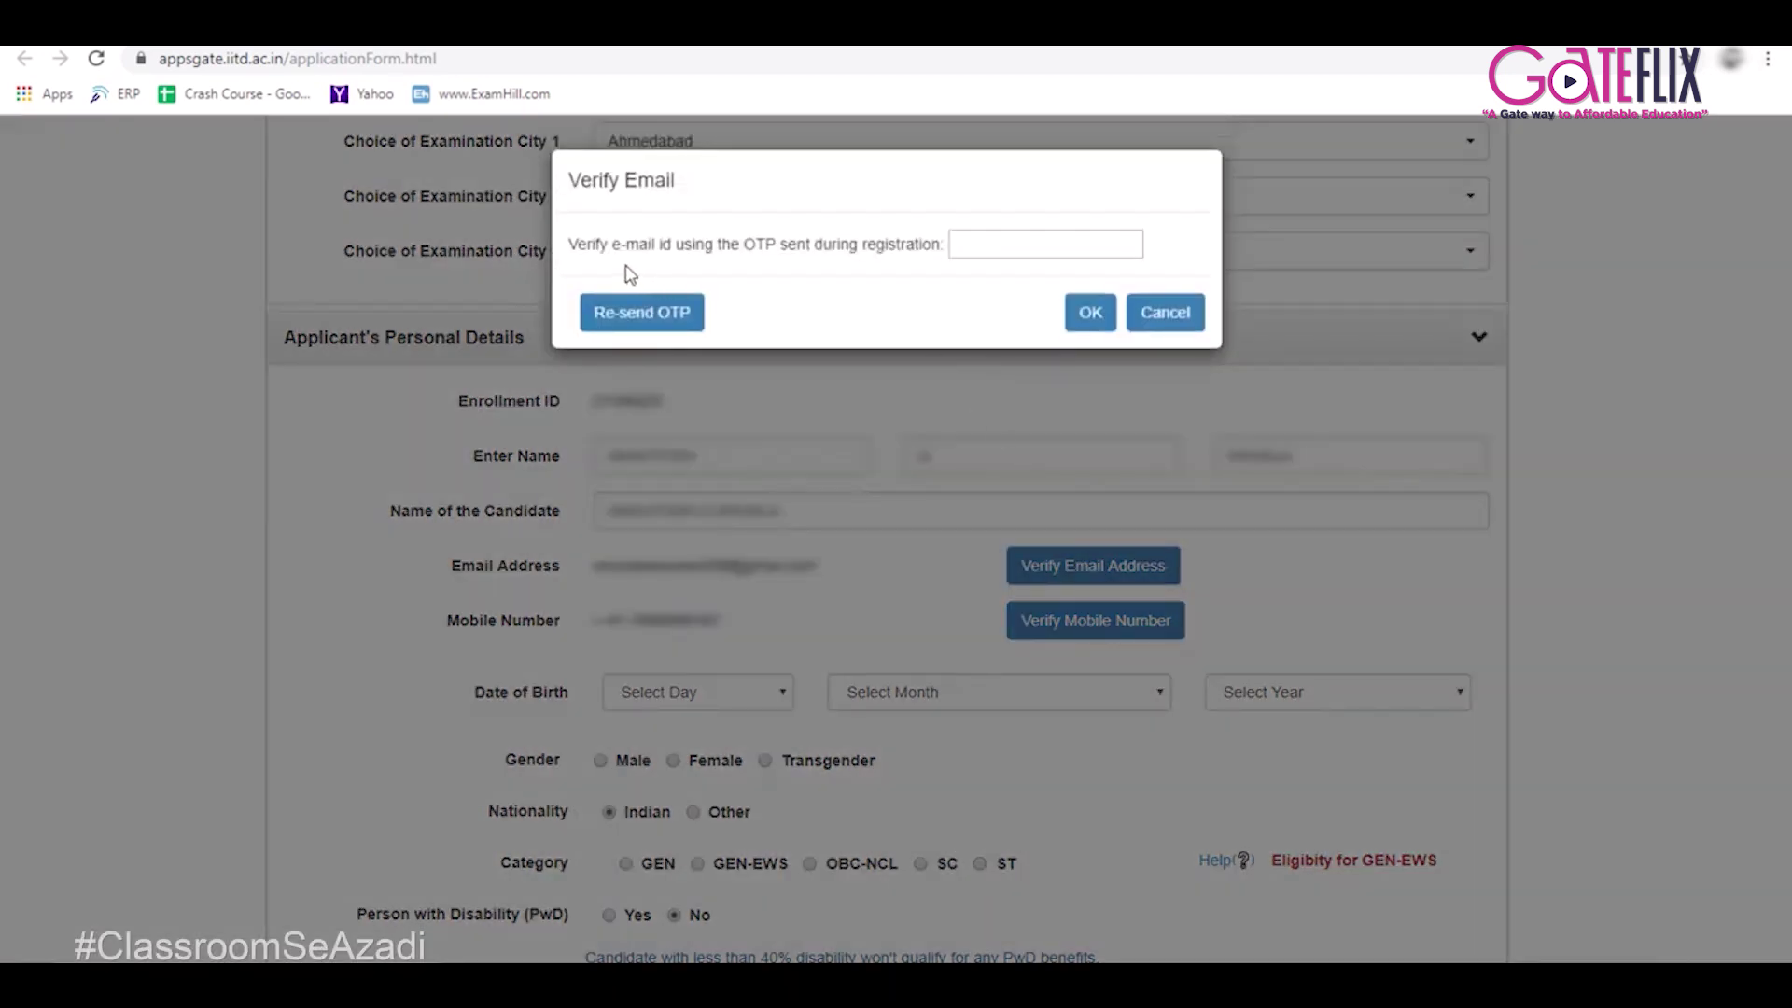
{"action": "left_click", "coordinate": [102, 26]}
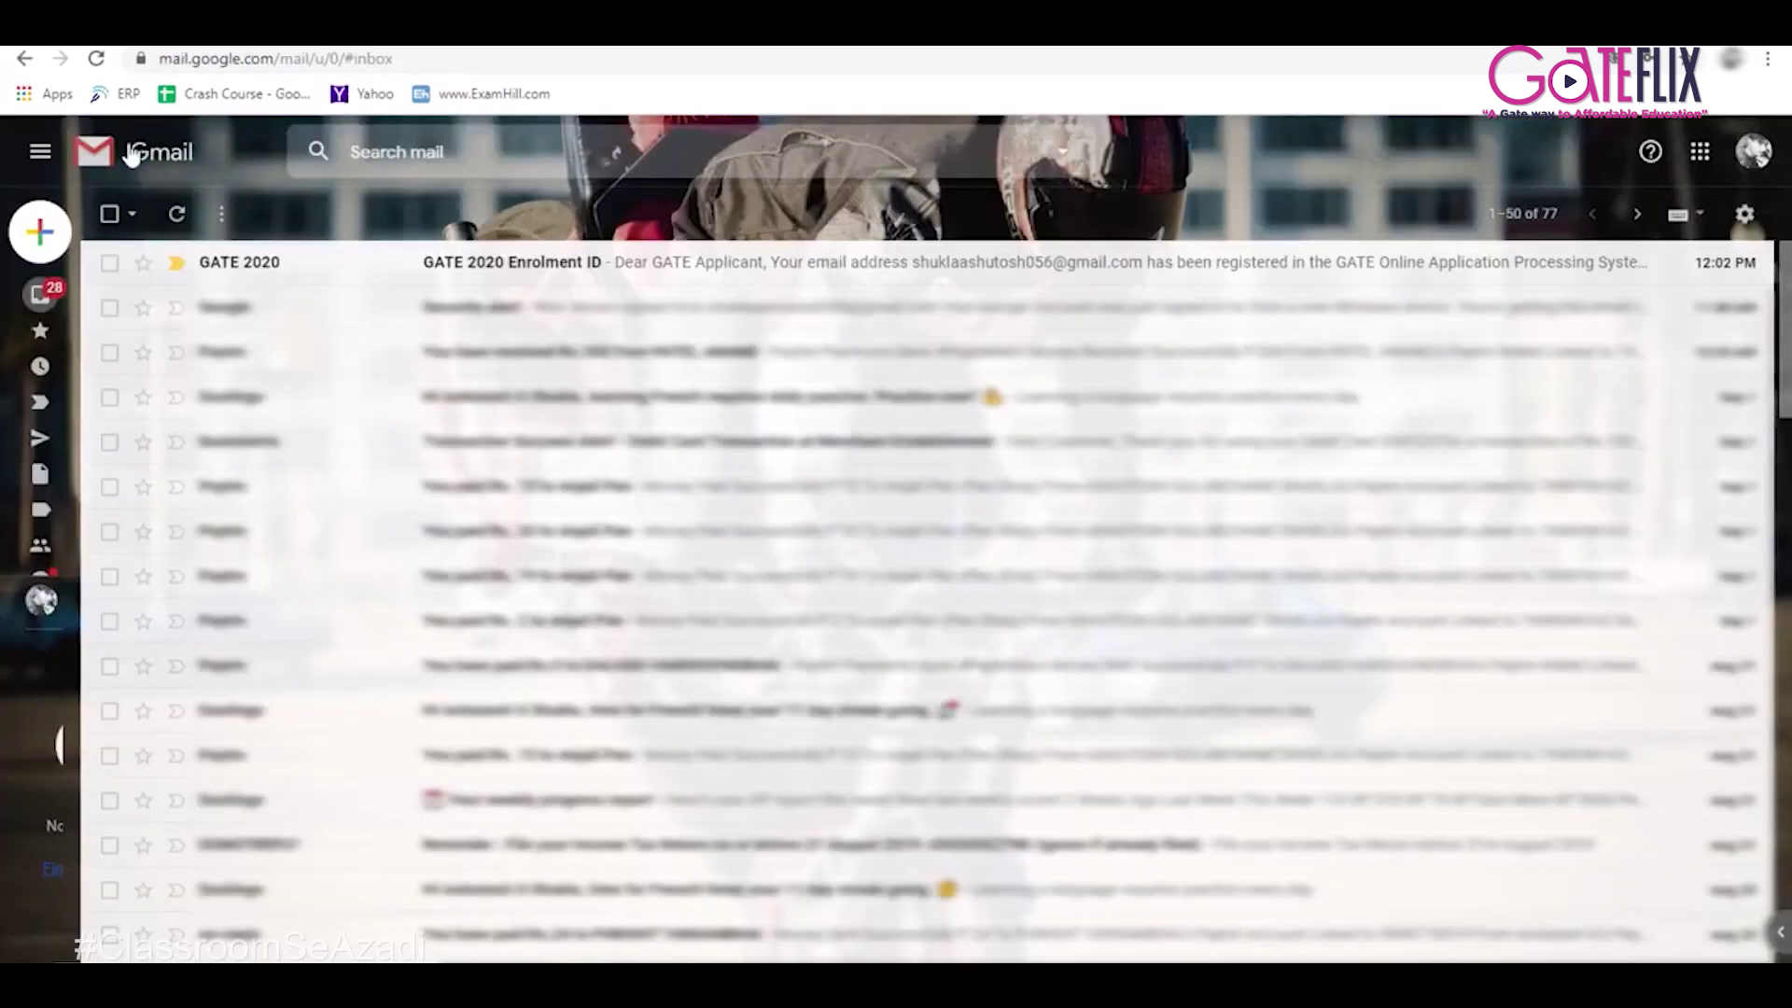
Copy the OTP from the GATE 2020 Enrolment ID email and paste it to verify the email.
{"action": "left_click", "coordinate": [482, 270]}
{"action": "double_click", "coordinate": [369, 602]}
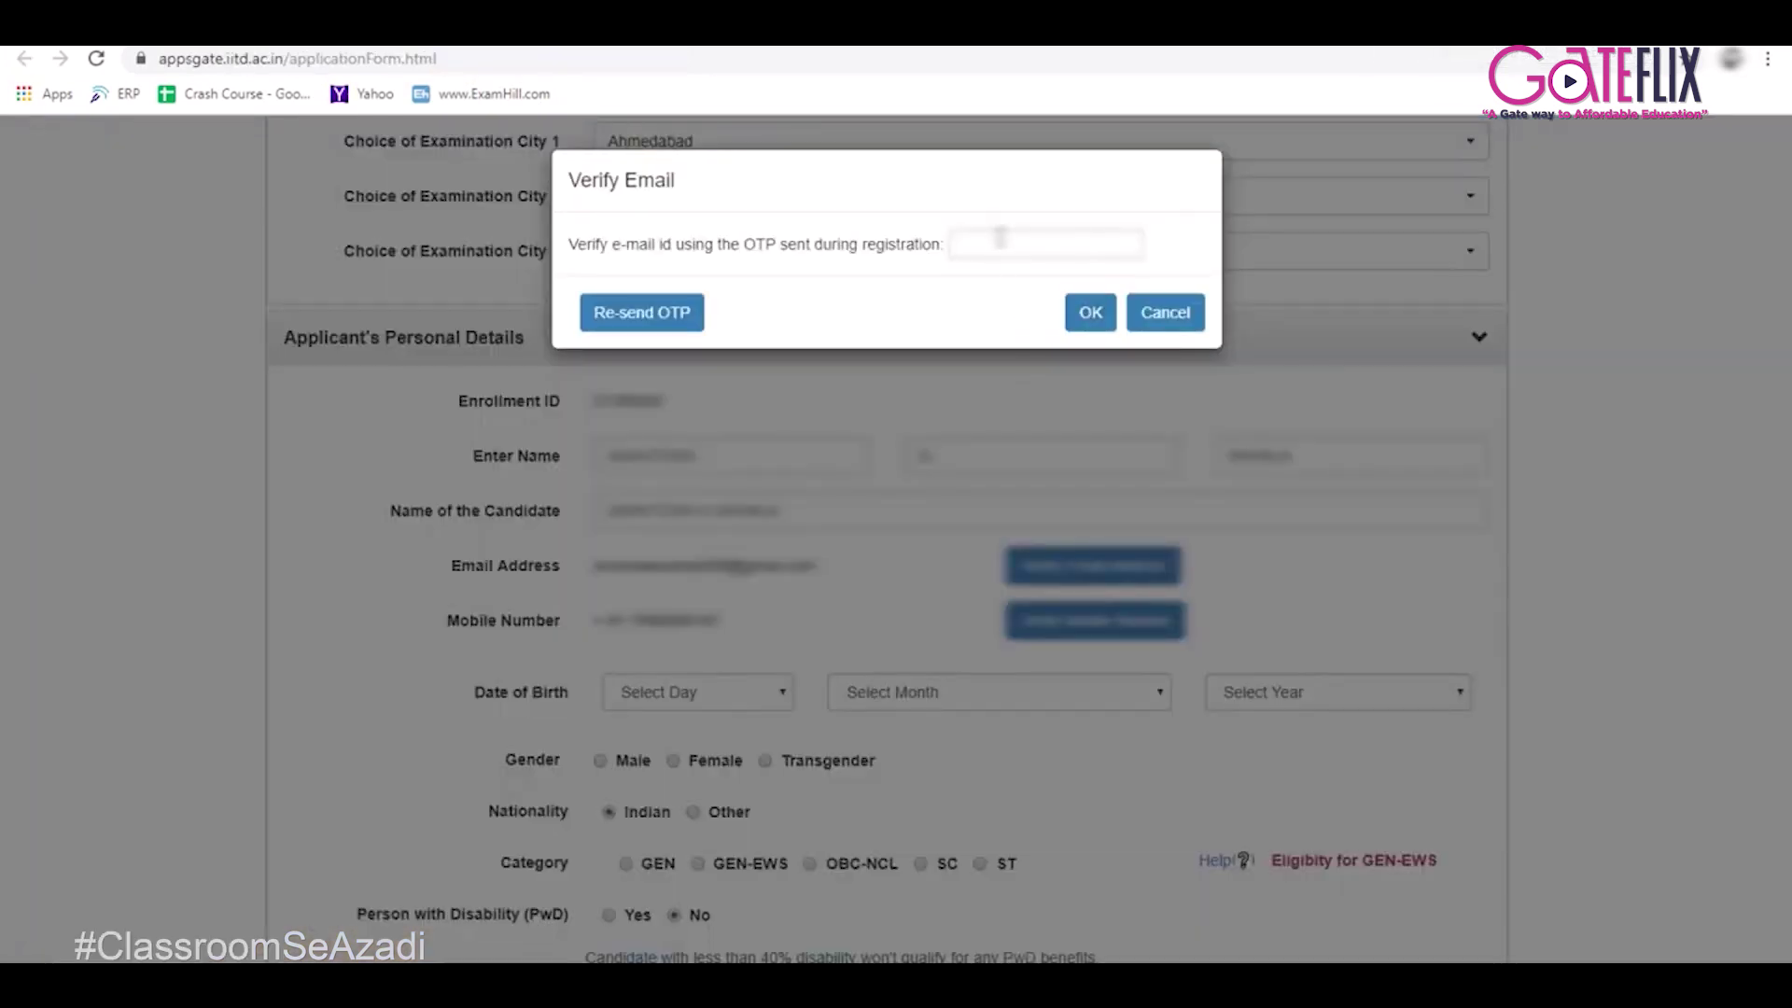
{"action": "left_click", "coordinate": [1000, 238]}
{"action": "key", "text": "ctrl+v"}
{"action": "left_click", "coordinate": [1088, 316]}
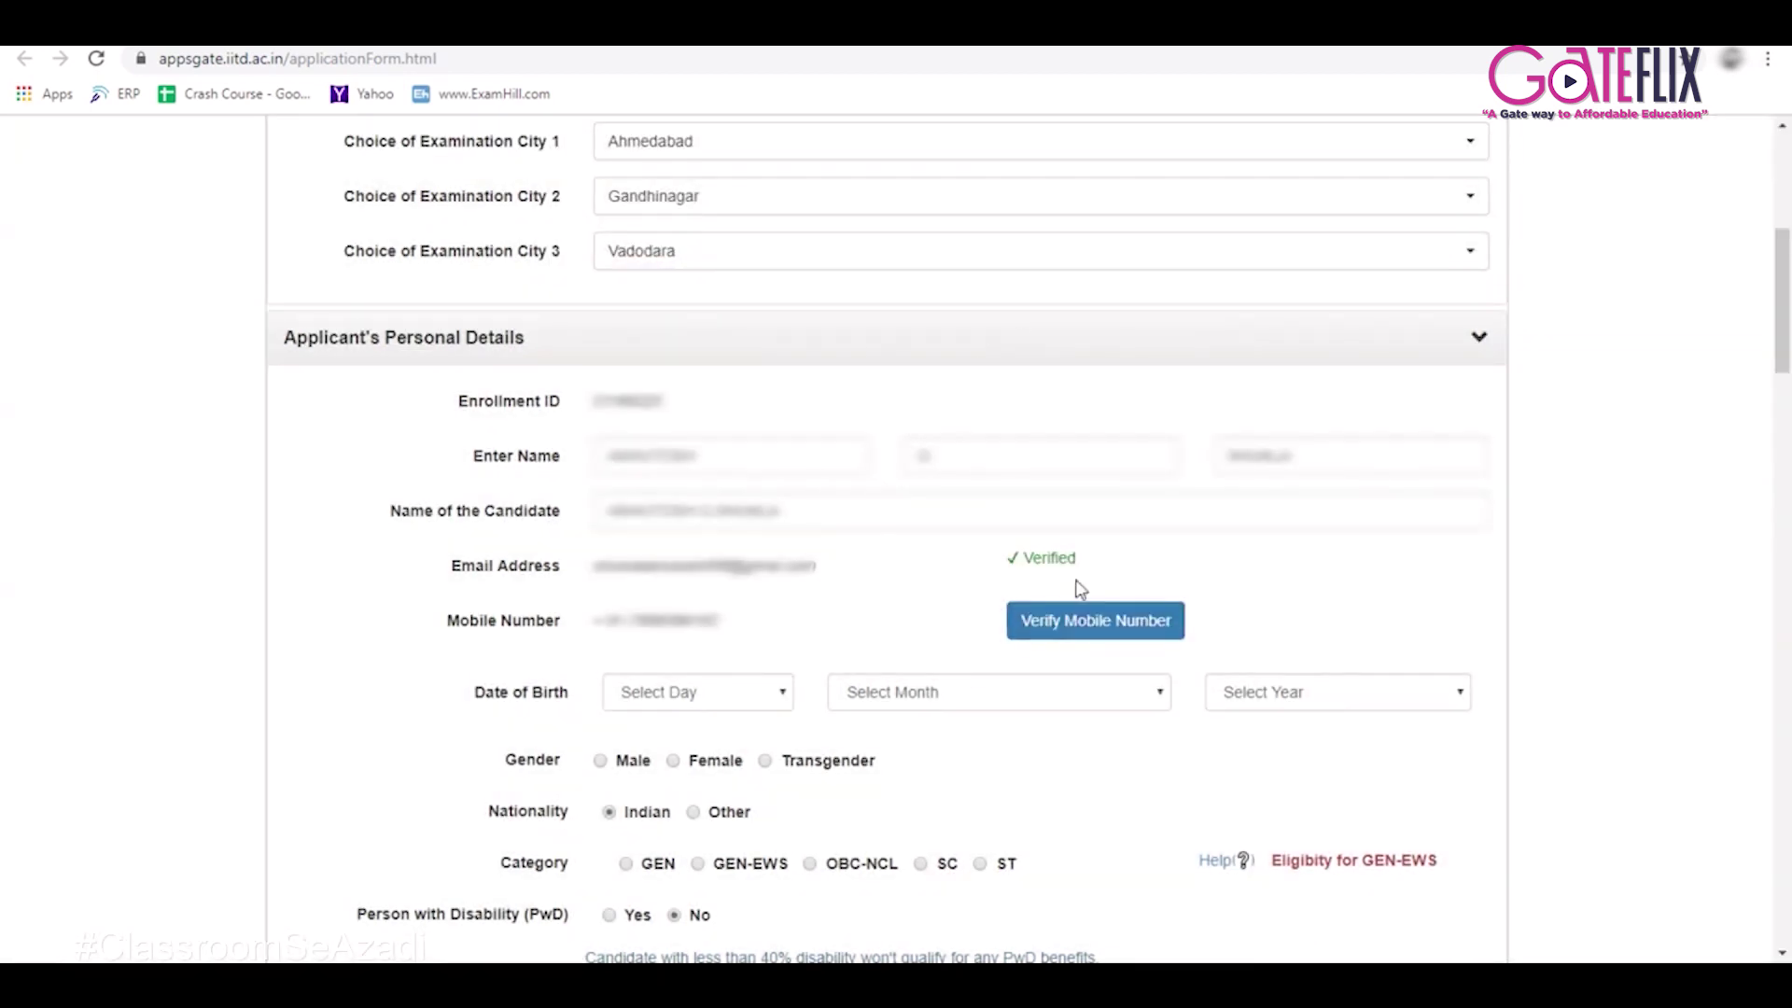
Verify the mobile number by entering and confirming its OTP.
{"action": "left_click", "coordinate": [1047, 626]}
{"action": "left_click", "coordinate": [752, 264]}
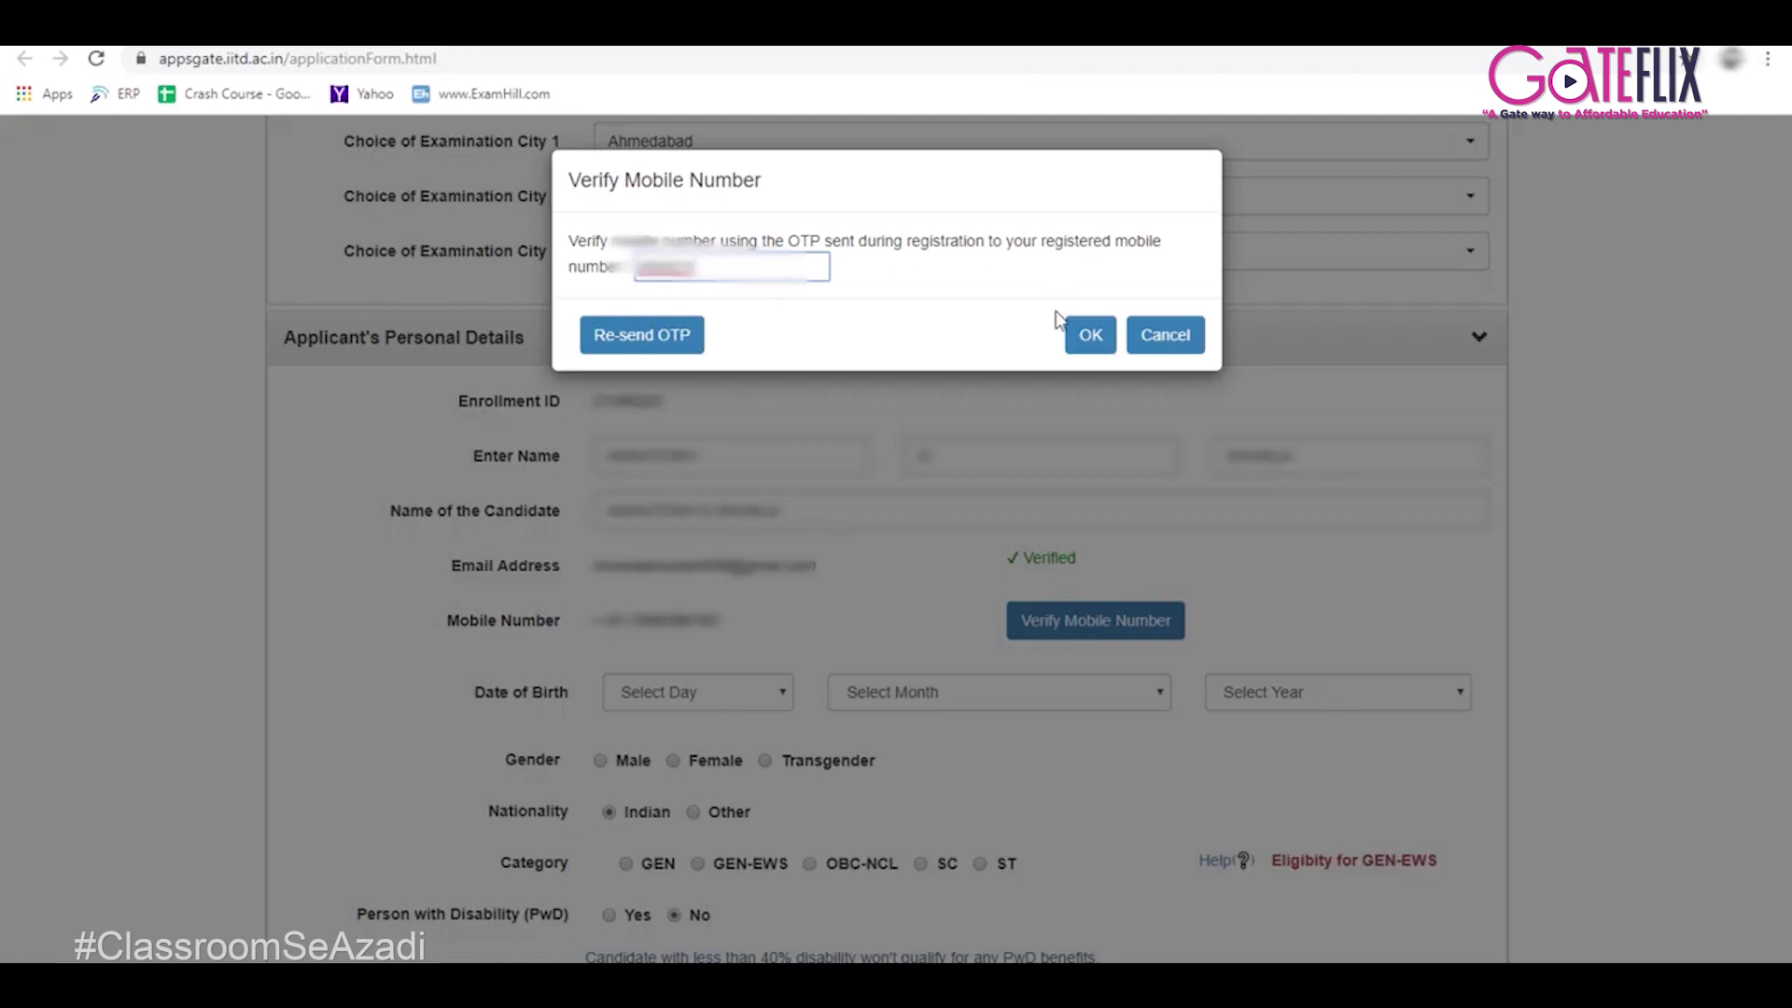
{"action": "left_click", "coordinate": [1091, 337]}
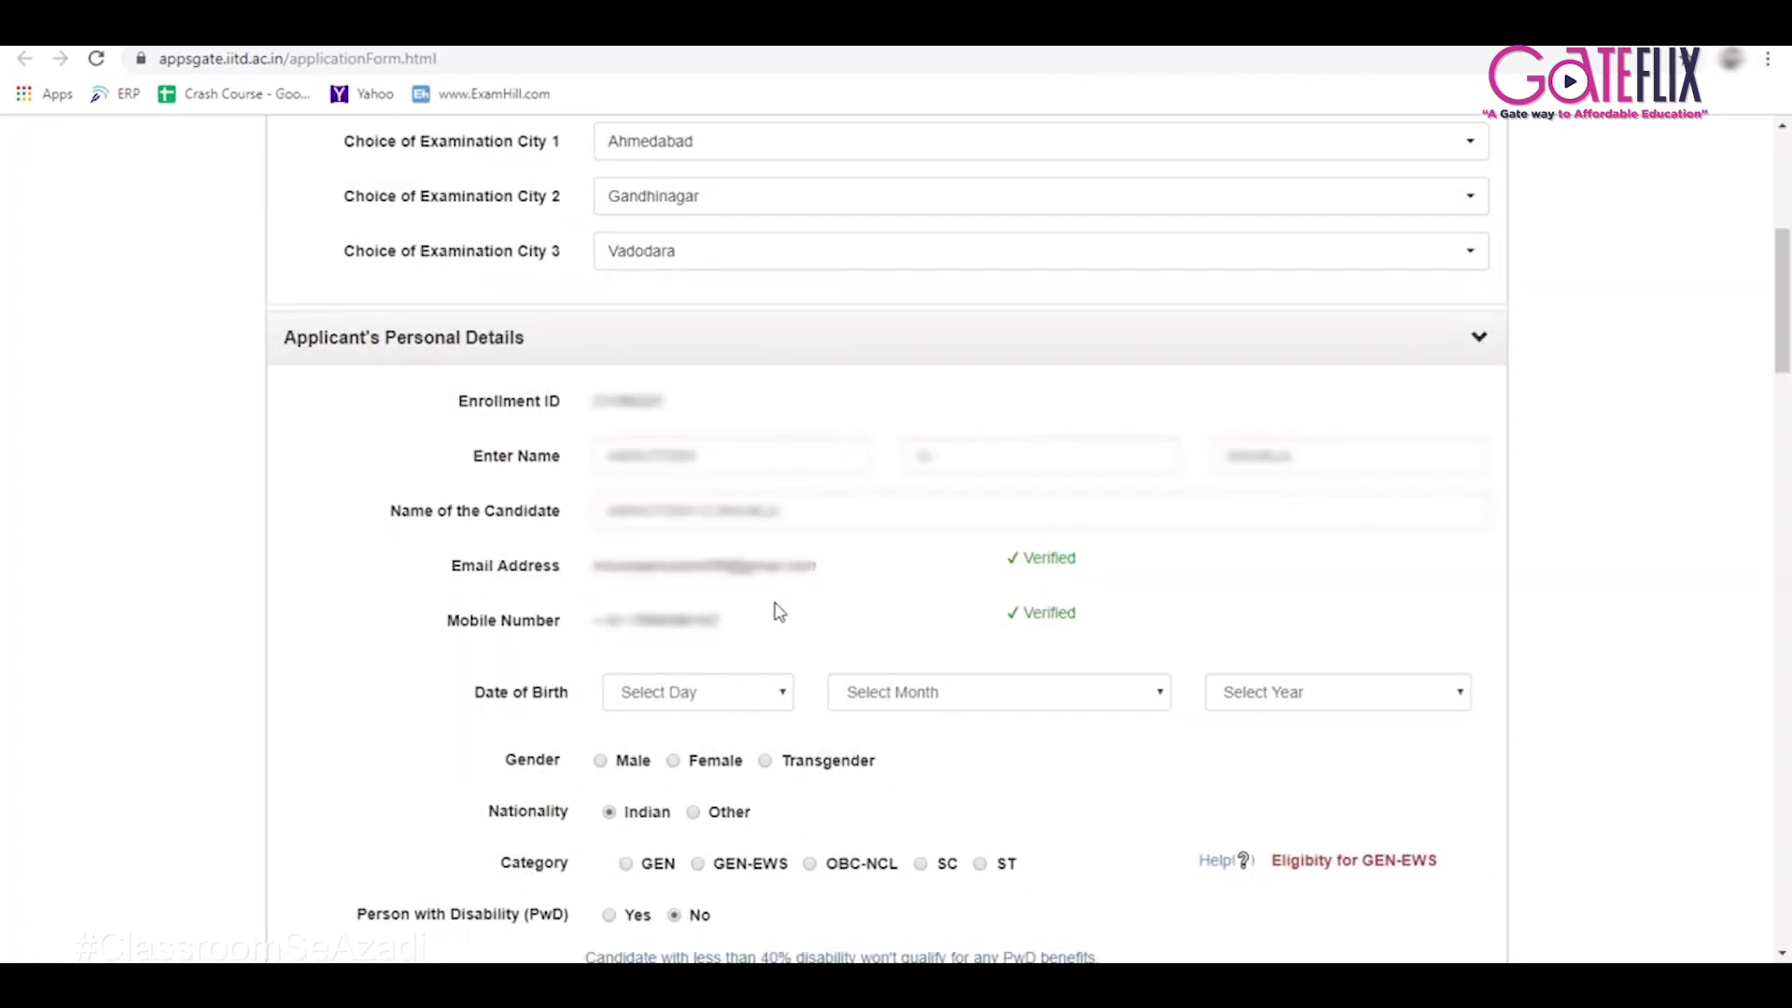
Set the day of birth to 31.
{"action": "left_click", "coordinate": [733, 700]}
{"action": "scroll", "coordinate": [664, 653], "scroll_direction": "down", "scroll_amount": 5}
{"action": "left_click", "coordinate": [664, 665]}
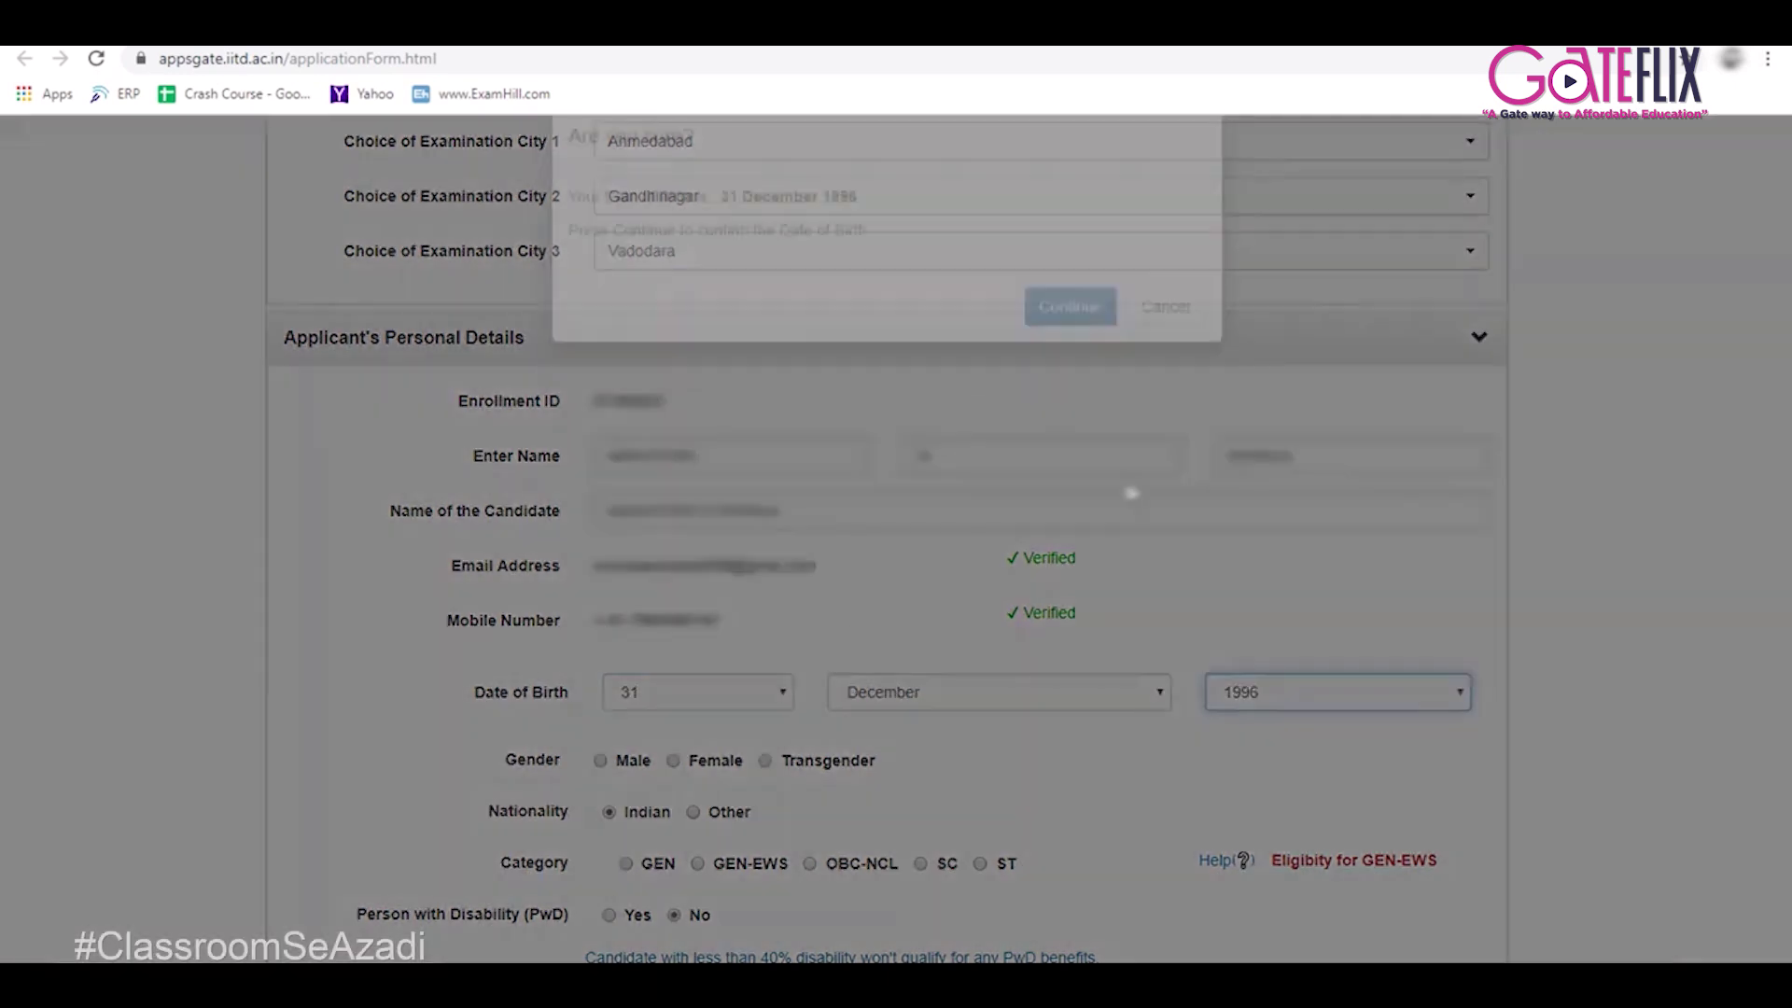
{"action": "left_click", "coordinate": [1052, 359]}
{"action": "scroll", "coordinate": [755, 556], "scroll_direction": "down", "scroll_amount": 1}
{"action": "scroll", "coordinate": [748, 556], "scroll_direction": "down", "scroll_amount": 4}
{"action": "scroll", "coordinate": [654, 448], "scroll_direction": "up", "scroll_amount": 1}
{"action": "left_click", "coordinate": [633, 392]}
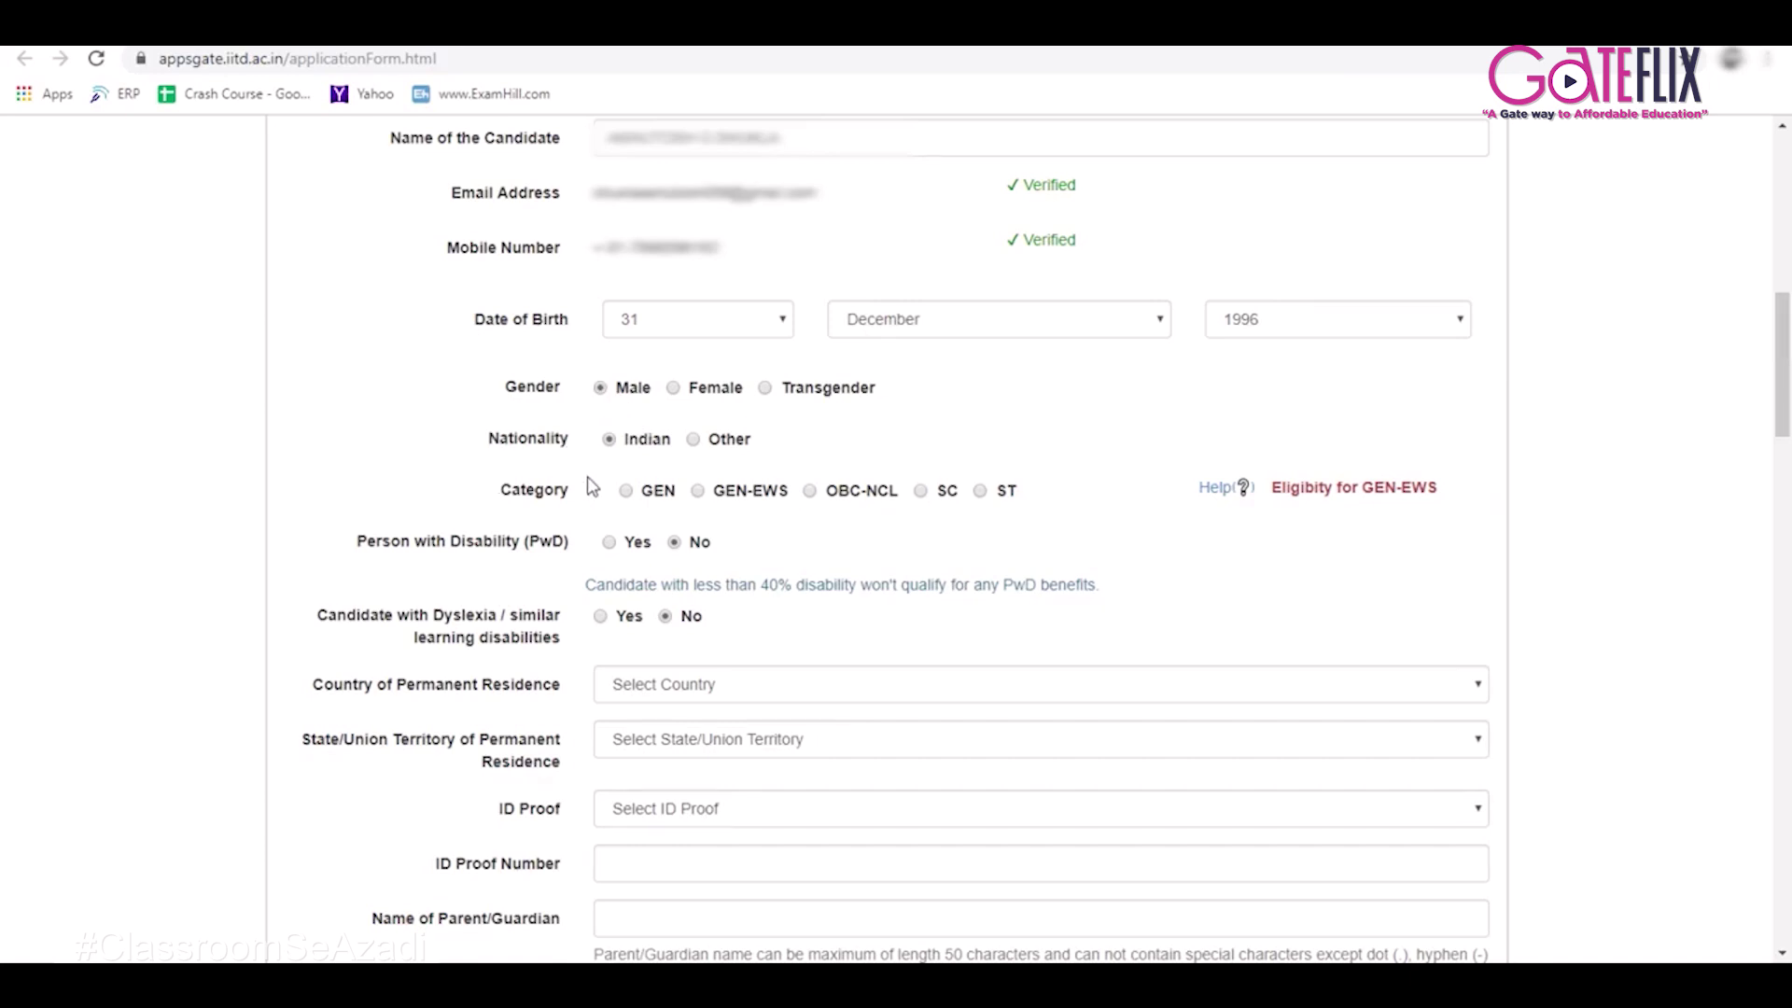
{"action": "left_click", "coordinate": [654, 493]}
{"action": "mouse_move", "coordinate": [1244, 487]}
{"action": "scroll", "coordinate": [542, 653], "scroll_direction": "down", "scroll_amount": 2}
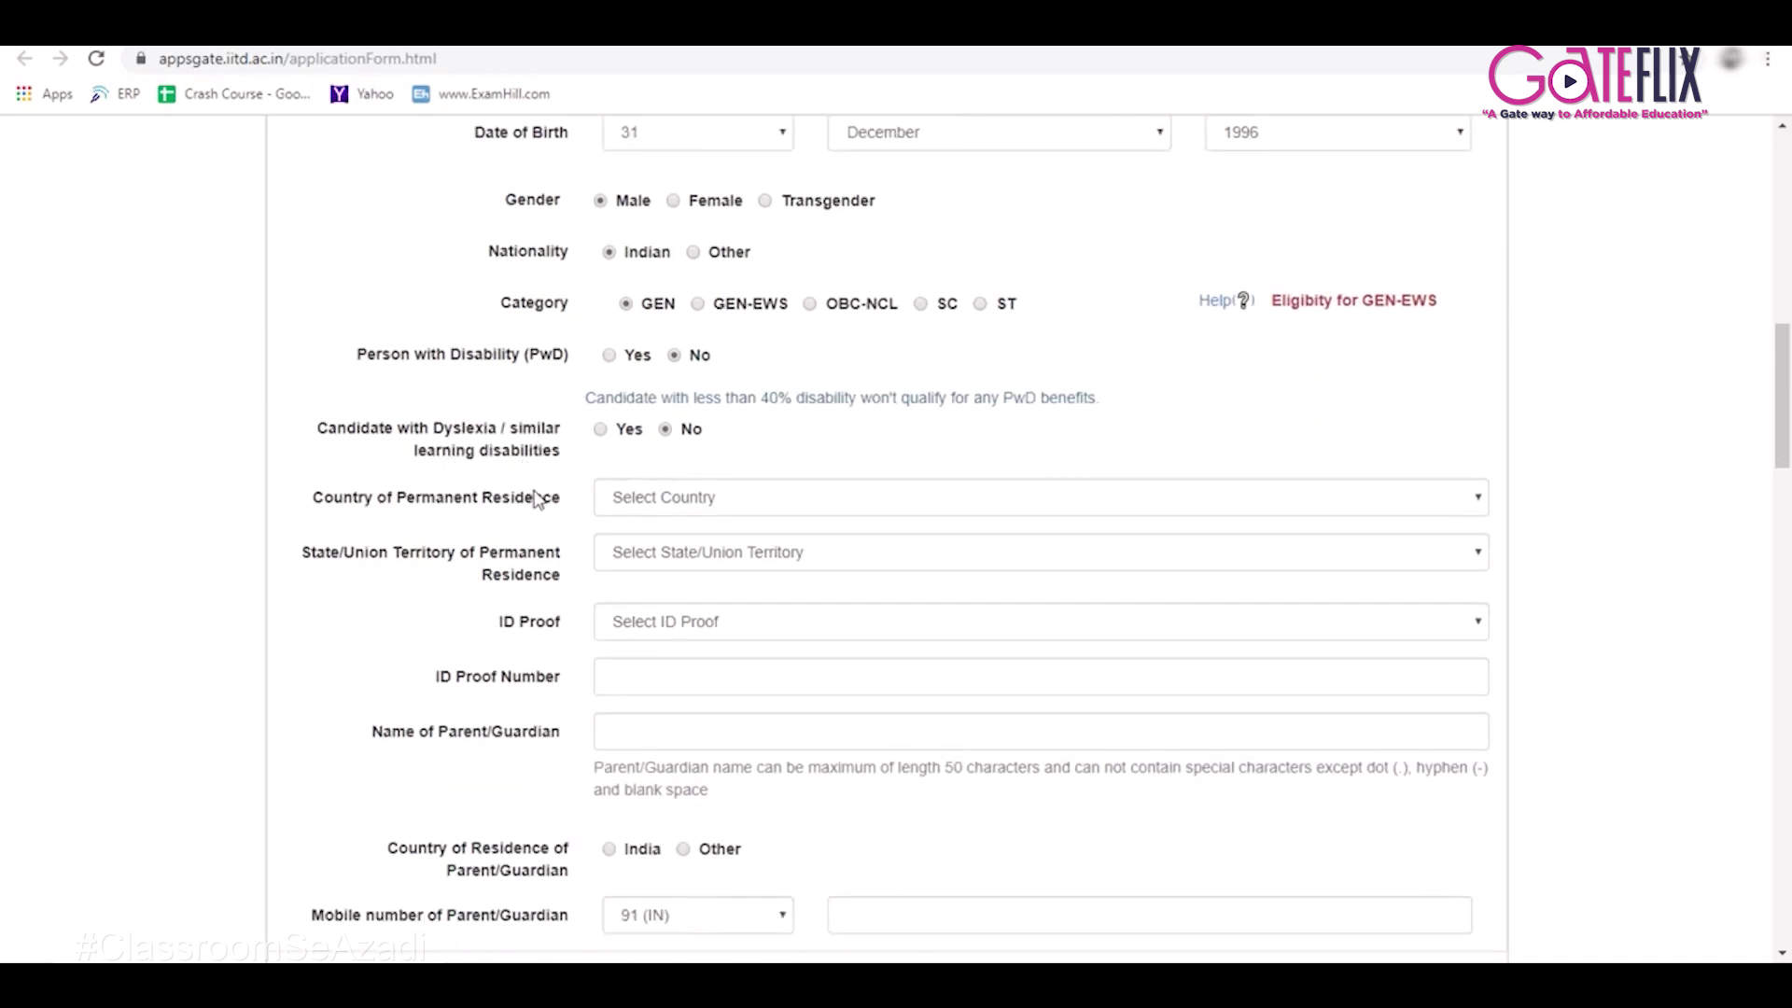
Set the permanent residence to India, state Gujarat.
{"action": "scroll", "coordinate": [537, 495], "scroll_direction": "down", "scroll_amount": 2}
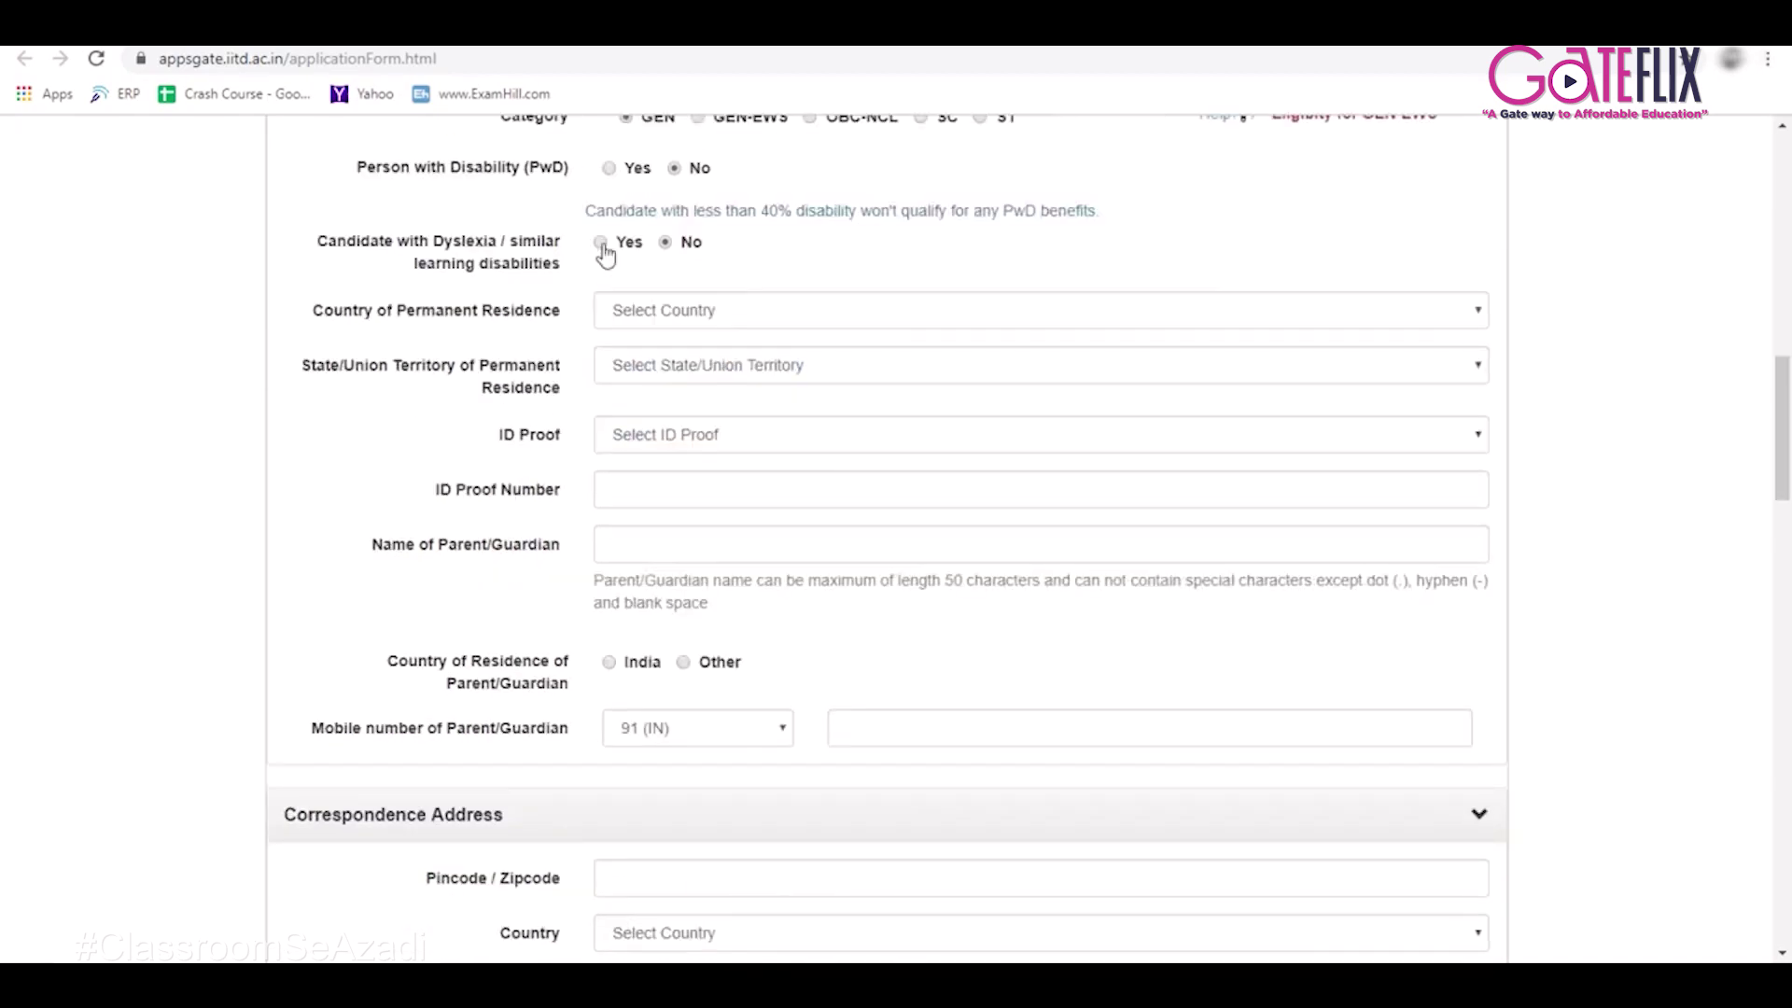
{"action": "left_click", "coordinate": [657, 319]}
{"action": "left_click", "coordinate": [651, 359]}
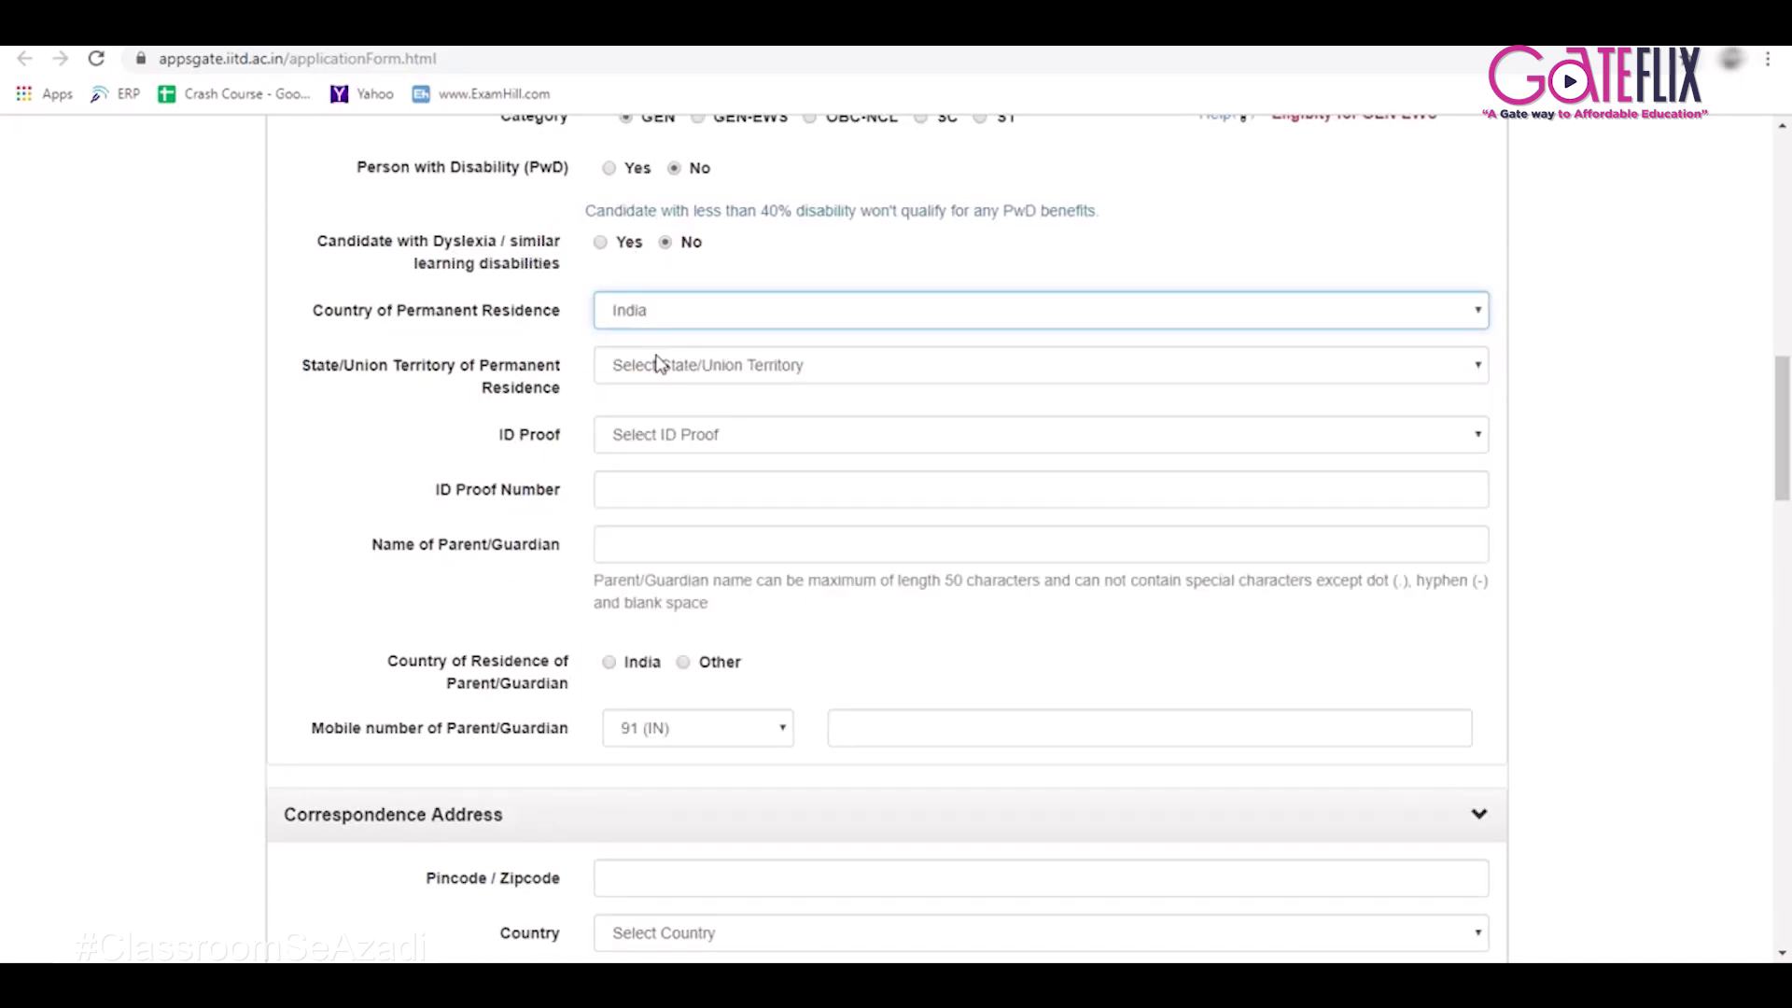
{"action": "left_click", "coordinate": [631, 368]}
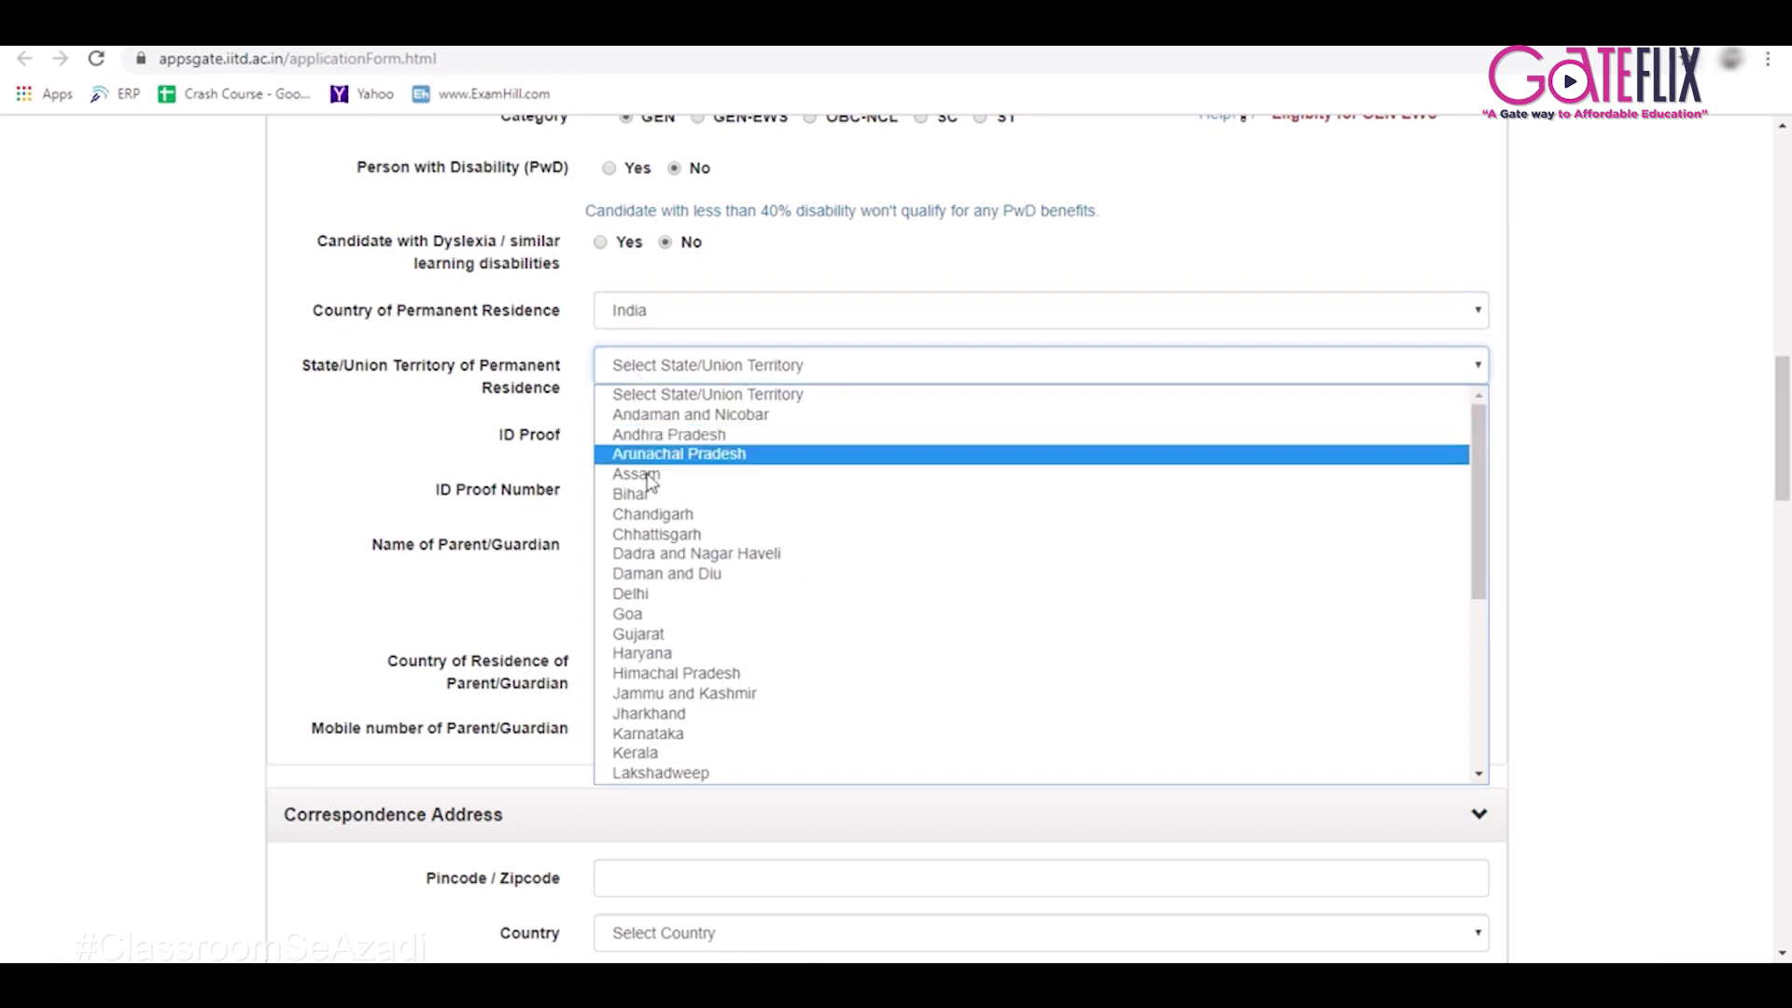
{"action": "left_click", "coordinate": [657, 639]}
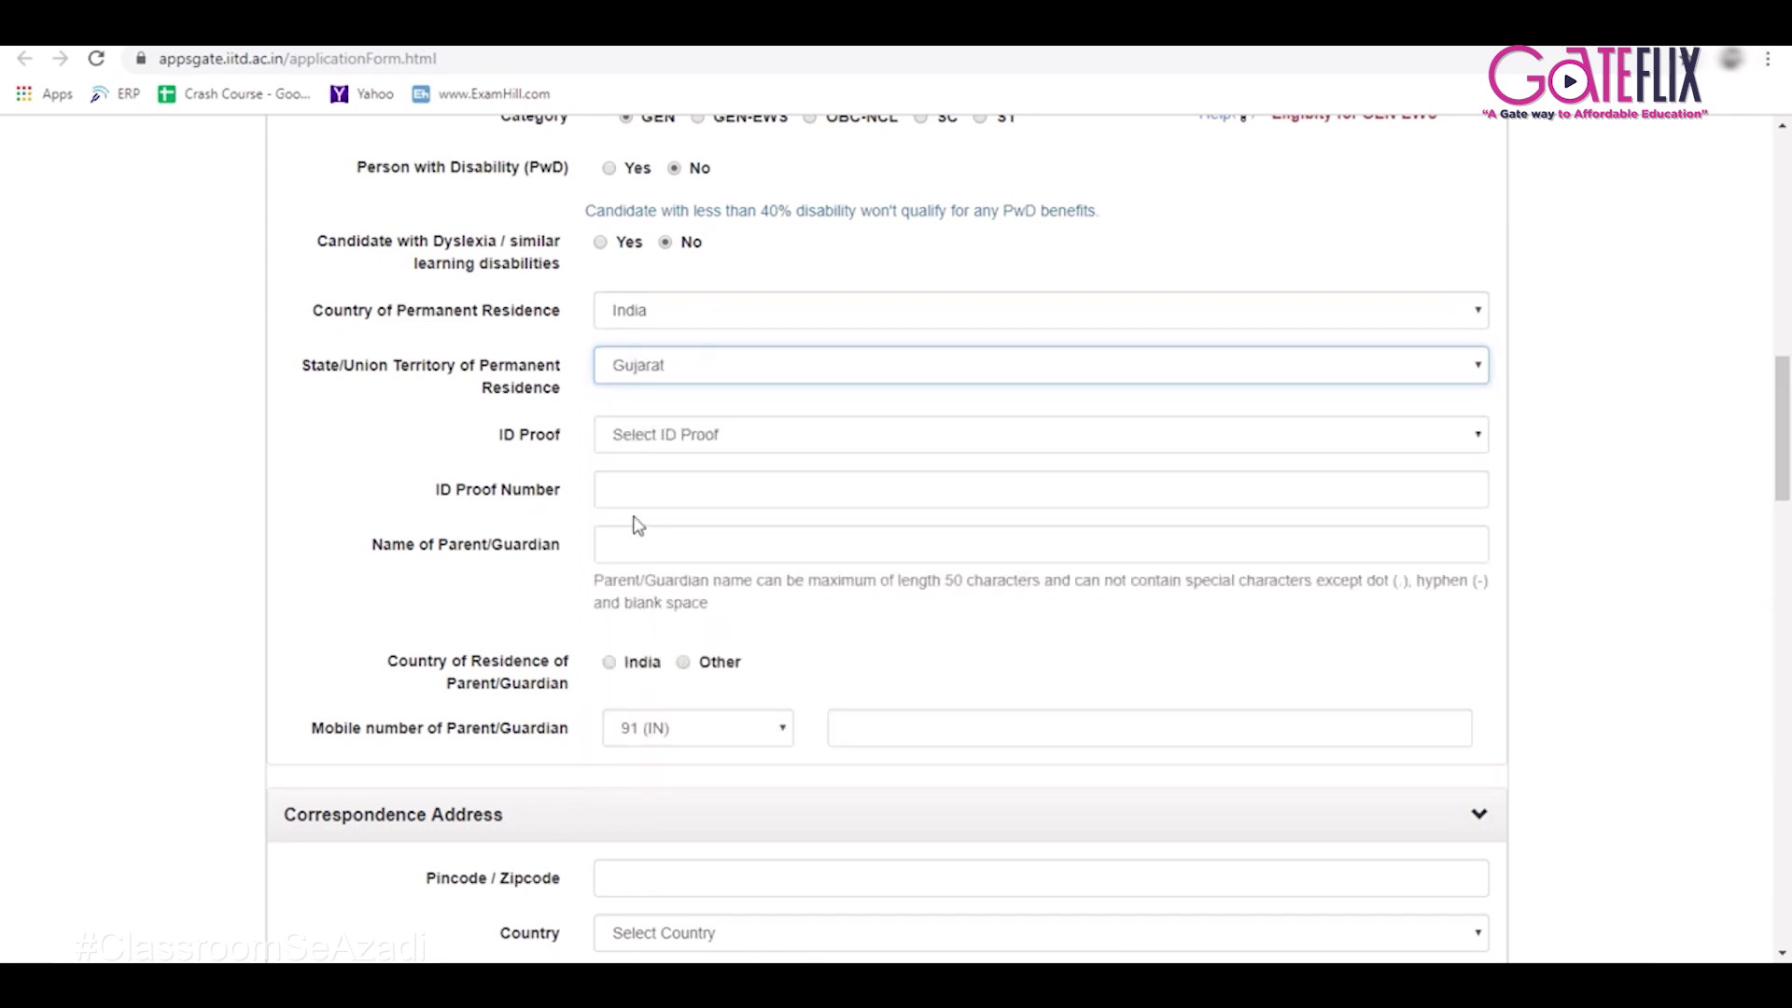
Choose PAN Card ID proof with its number, enter the parent's name, parent residing in India.
{"action": "left_click", "coordinate": [648, 437]}
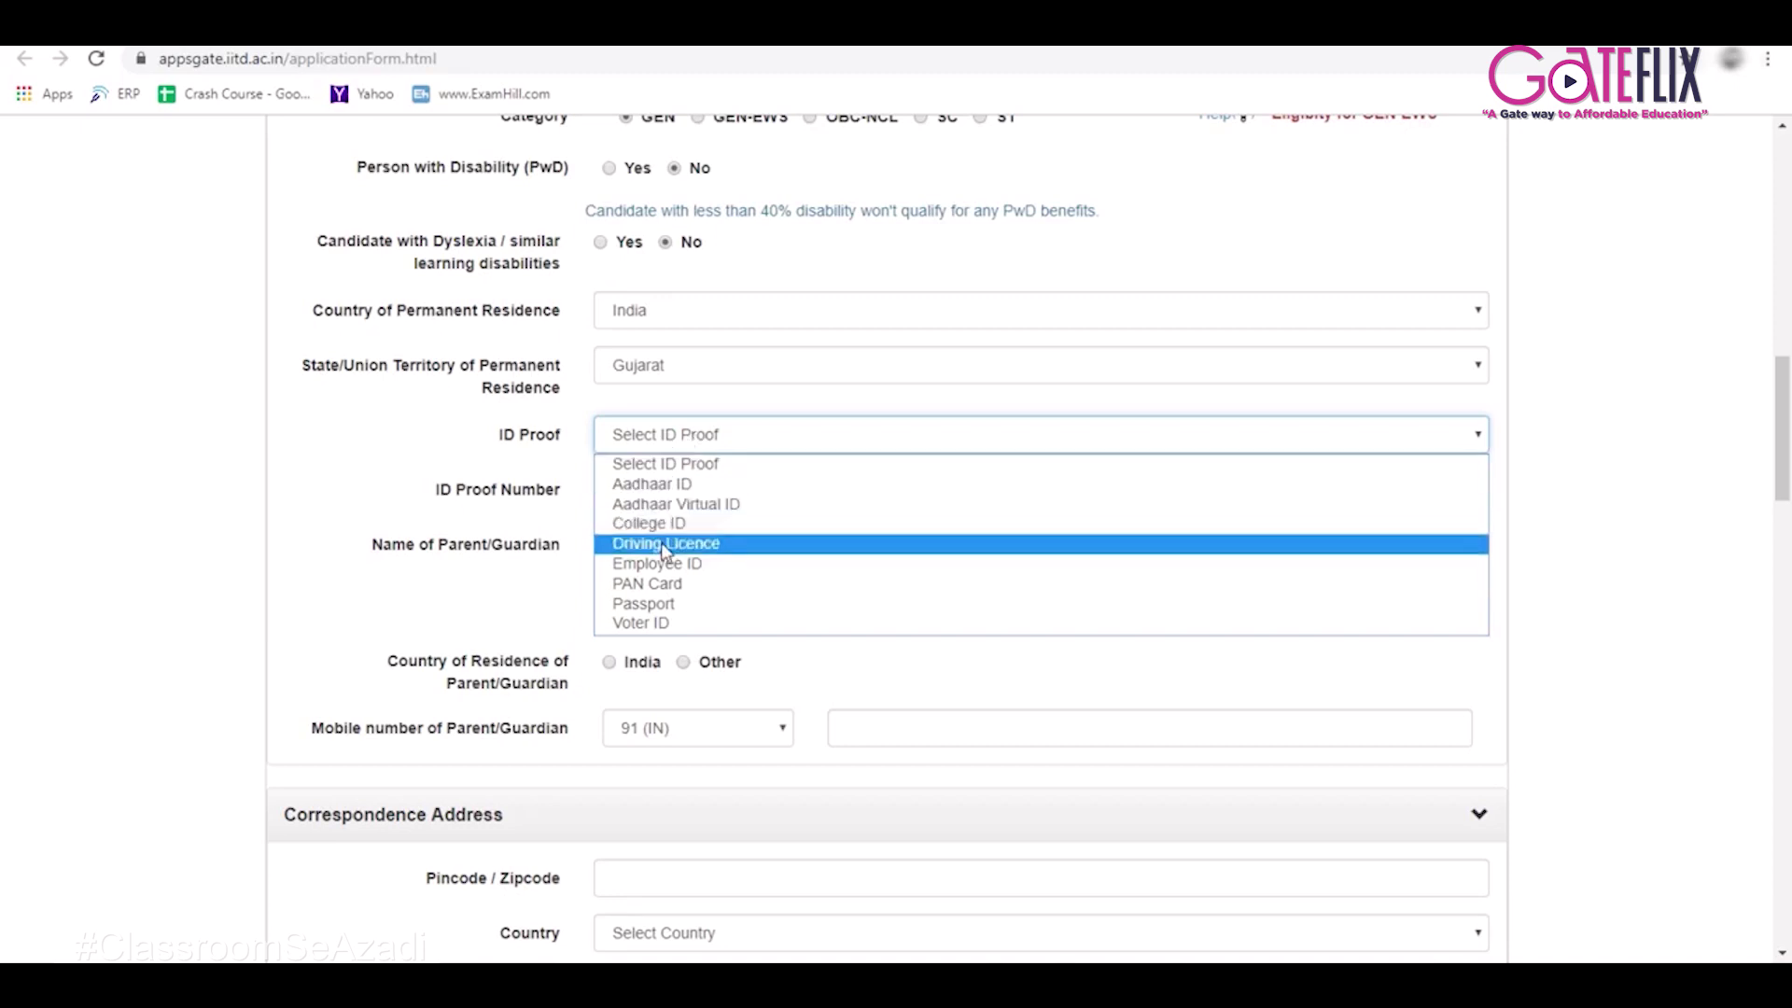
{"action": "left_click", "coordinate": [663, 585]}
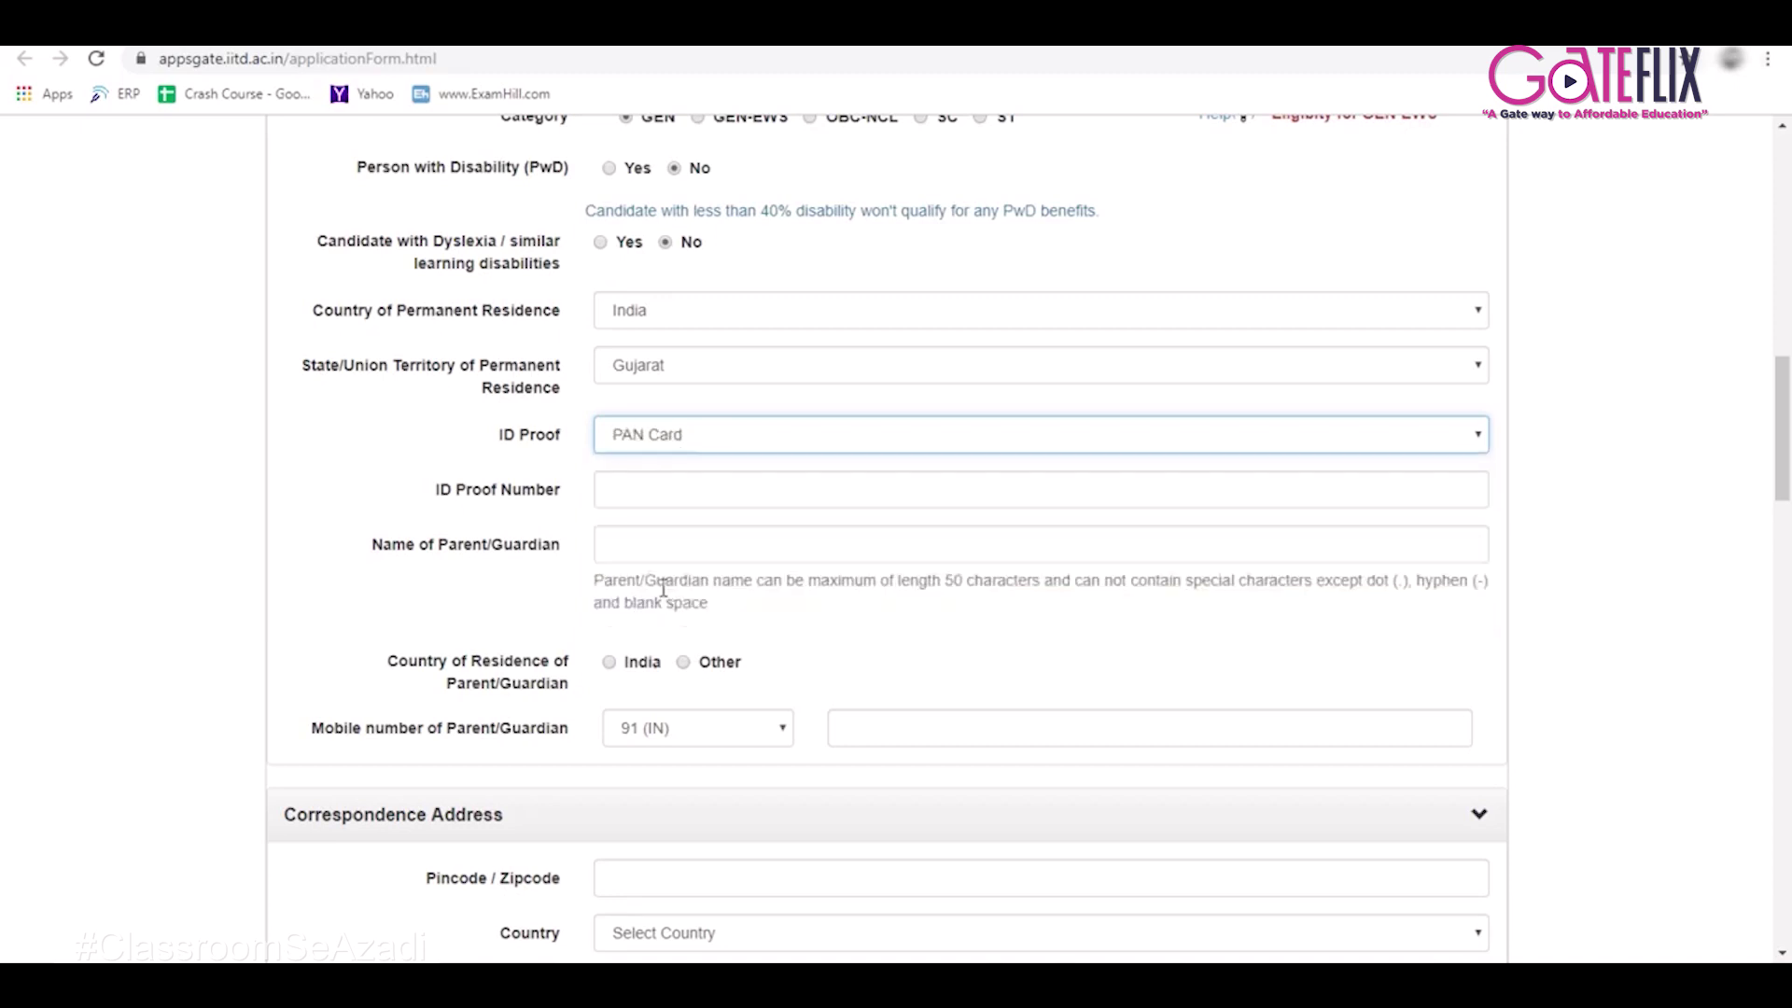
{"action": "left_click", "coordinate": [632, 492]}
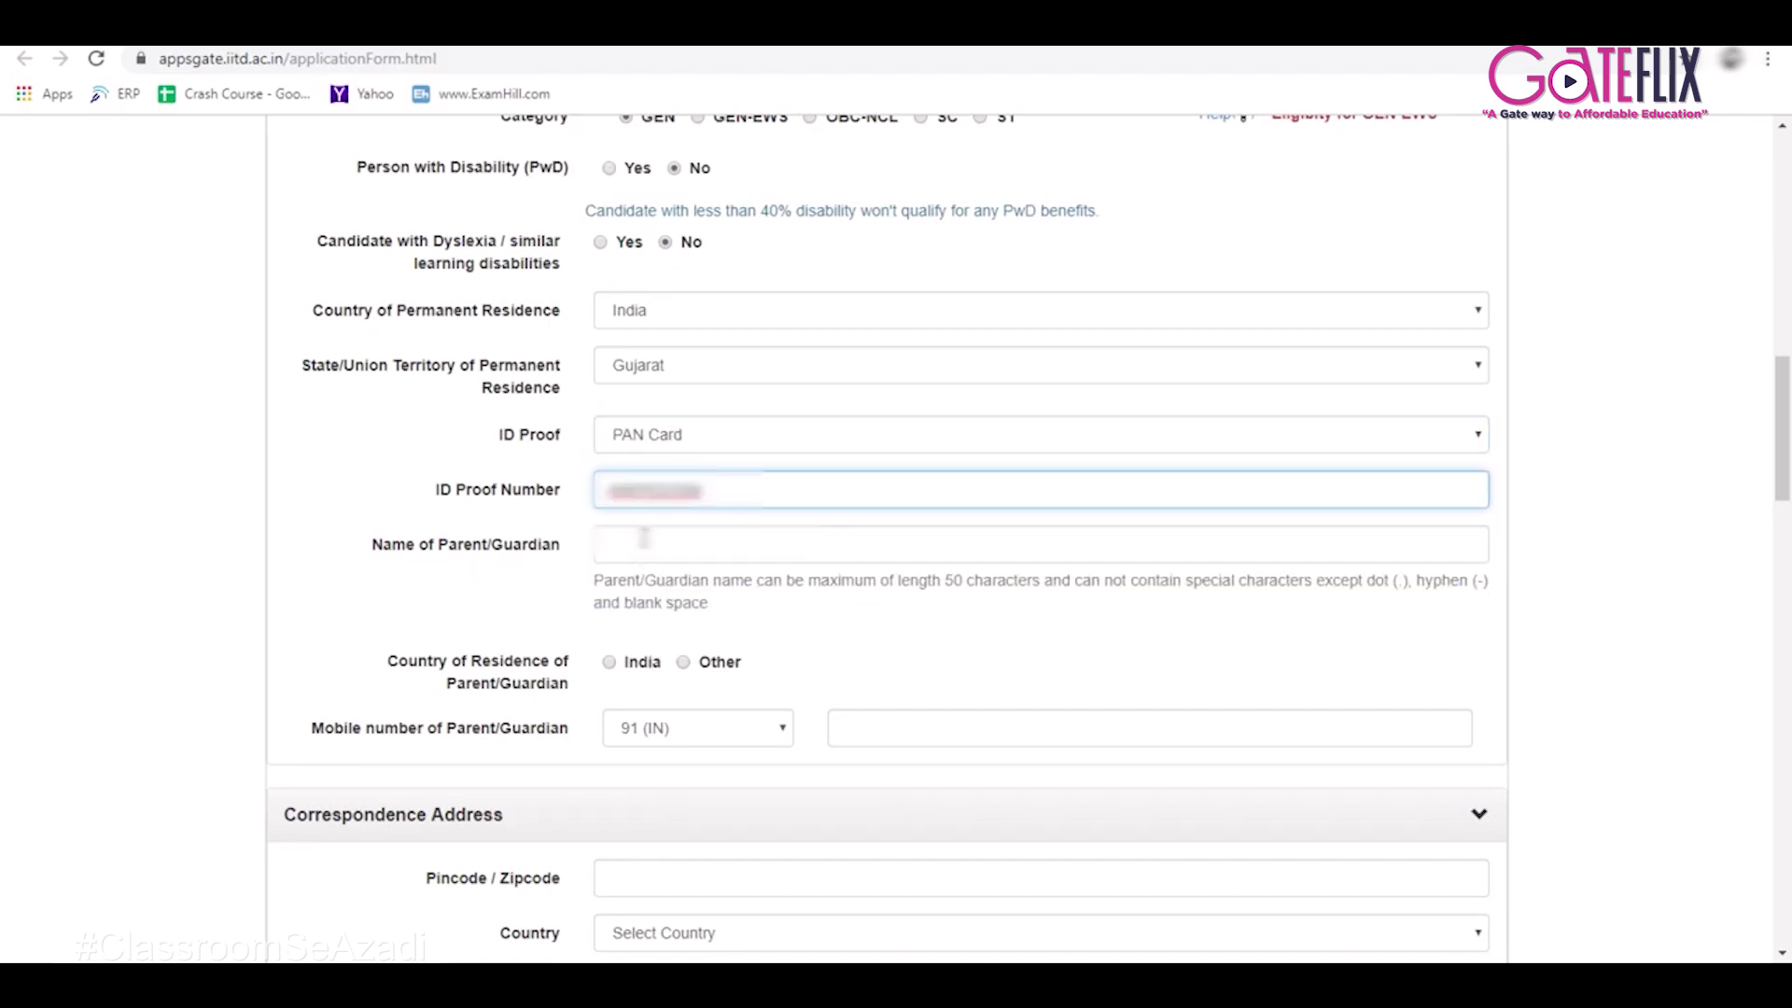
{"action": "left_click", "coordinate": [644, 539]}
{"action": "type", "text": "G"}
{"action": "key", "text": "BackSpace"}
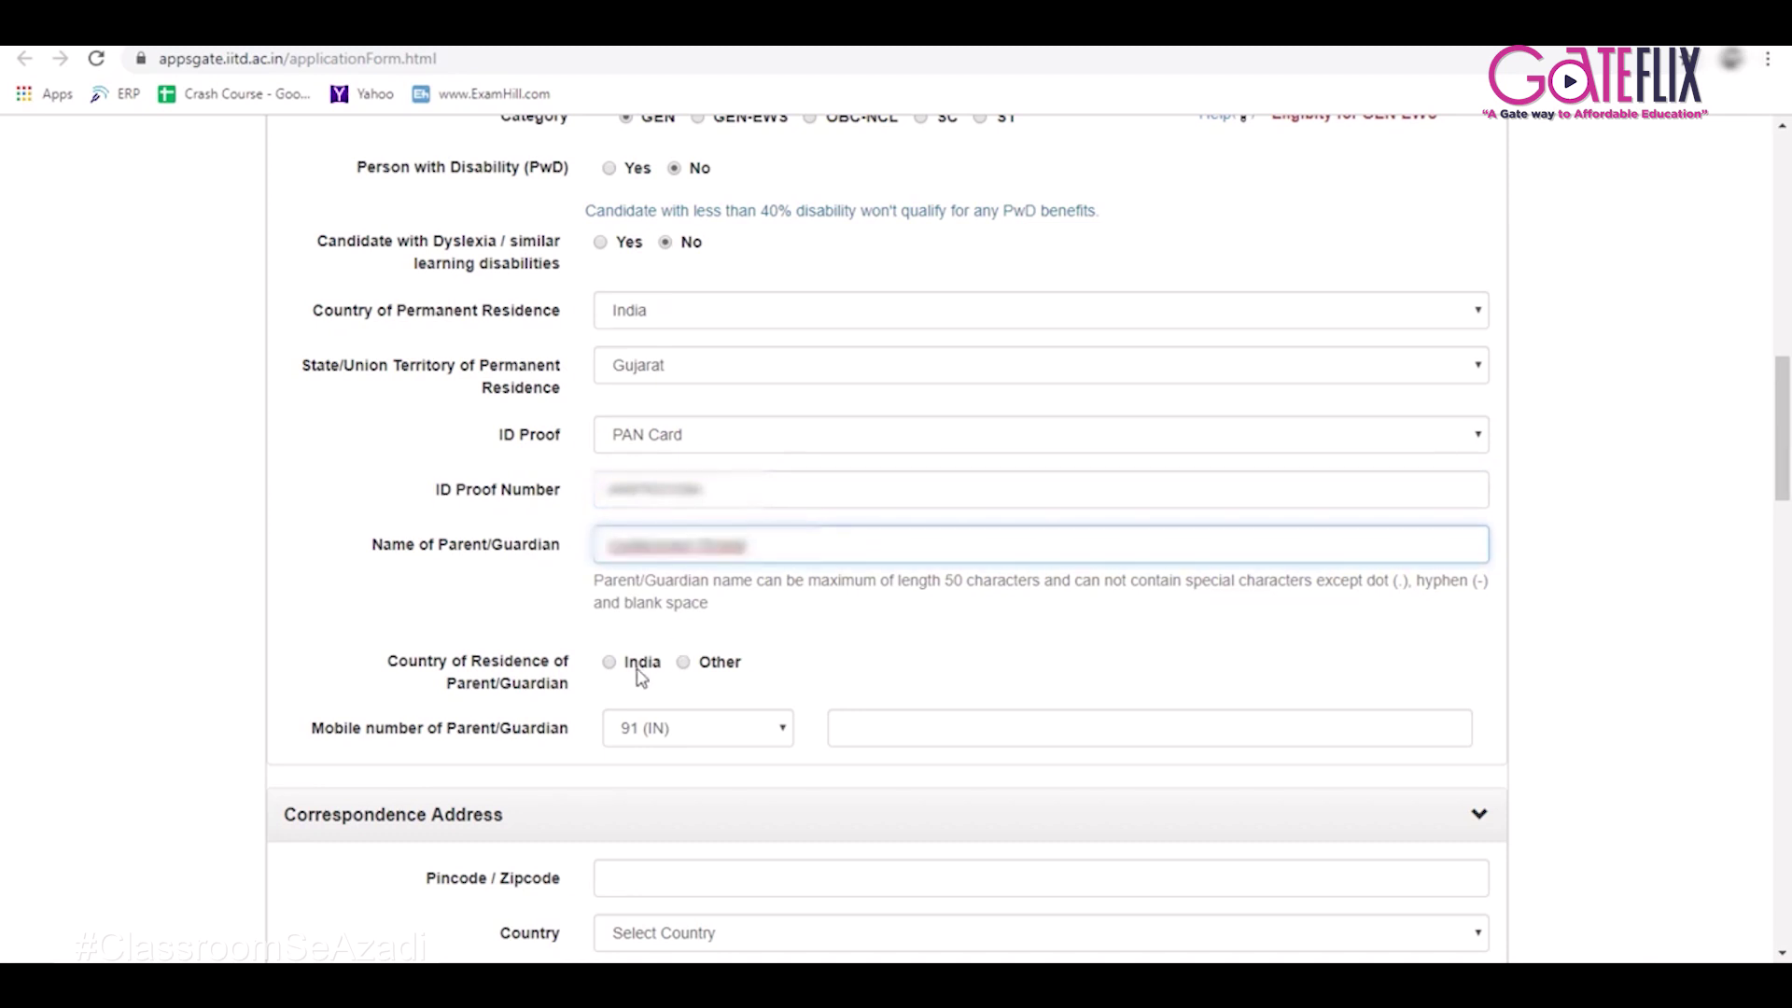
{"action": "left_click", "coordinate": [635, 670]}
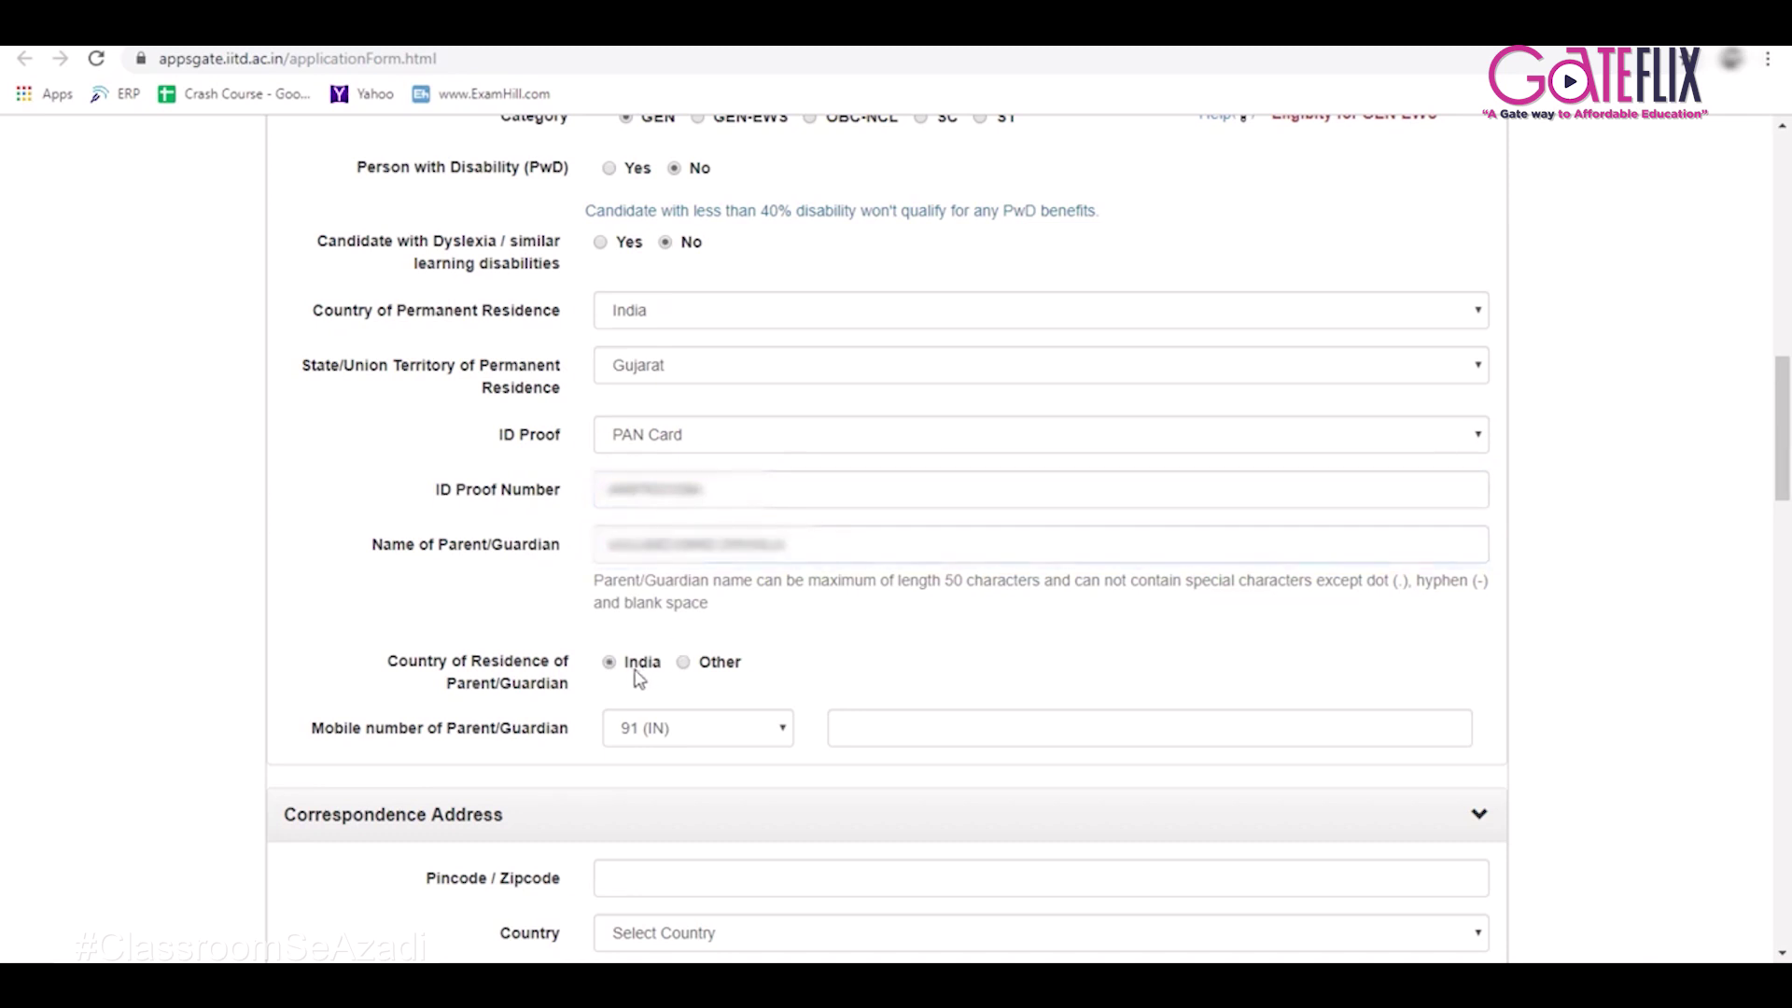
{"action": "left_click", "coordinate": [893, 724]}
Enter the correspondence address pincode, choose India as the country and Ahmedabad as the city.
{"action": "scroll", "coordinate": [905, 682], "scroll_direction": "down", "scroll_amount": 4}
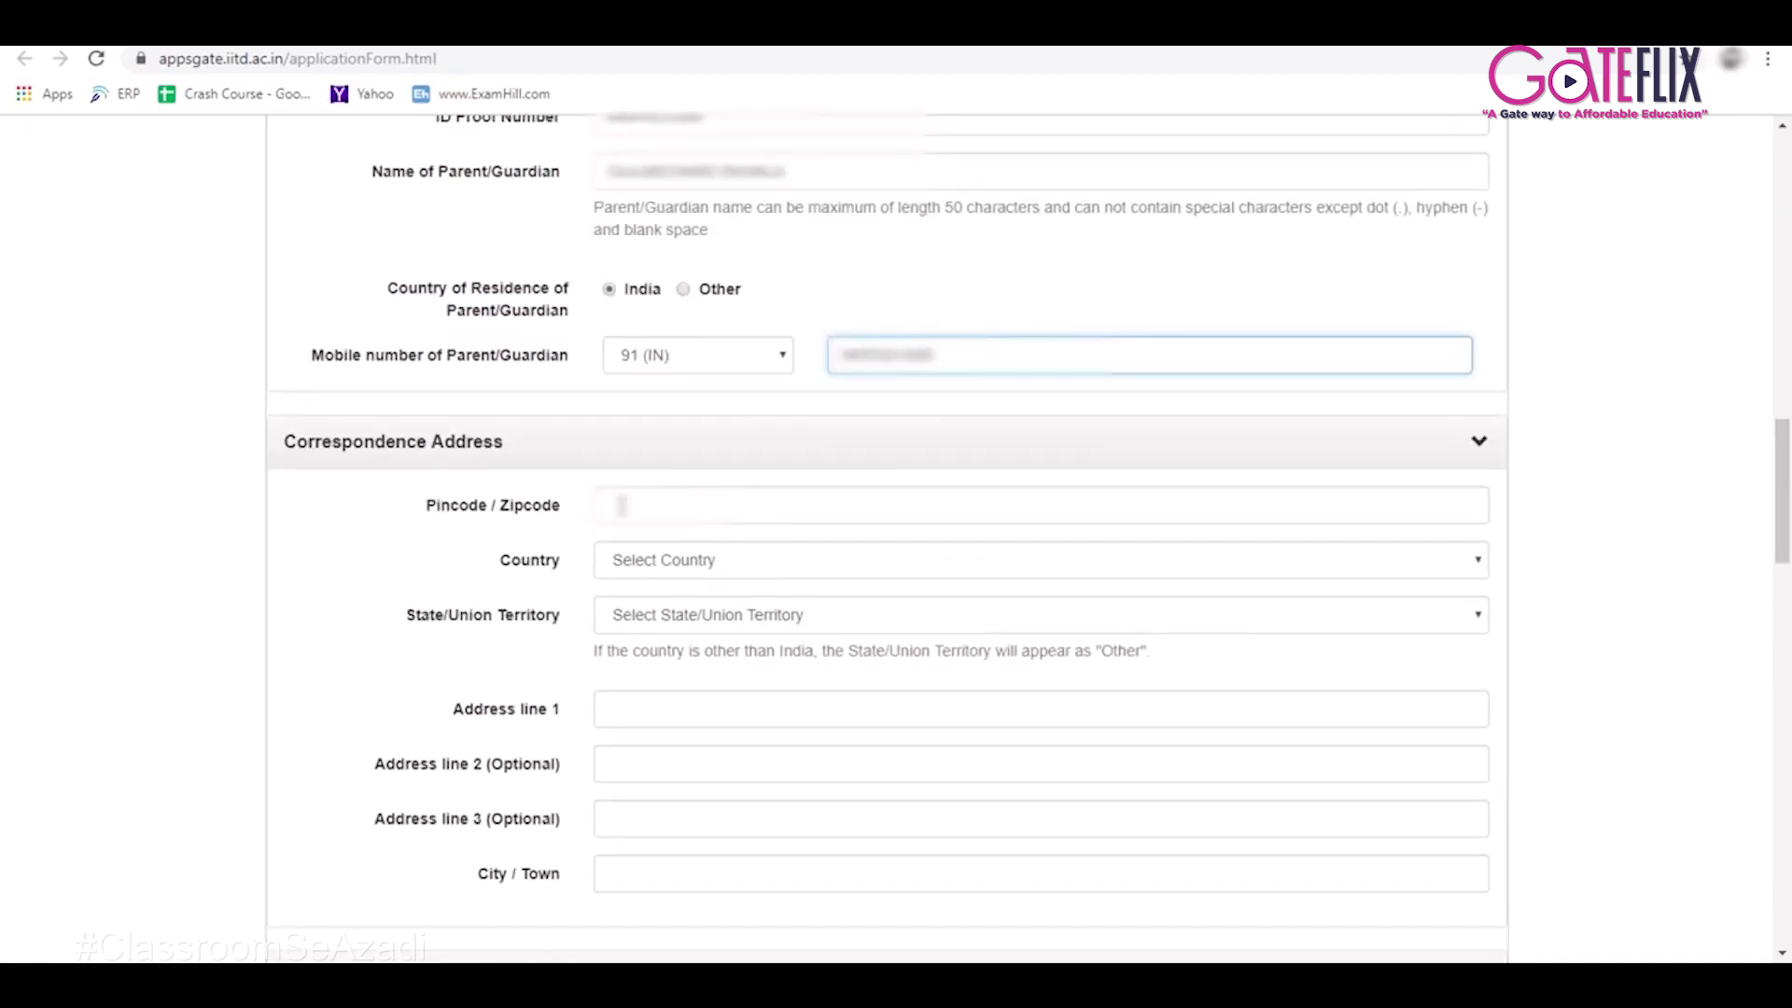
{"action": "left_click", "coordinate": [620, 505]}
{"action": "type", "text": "382445"}
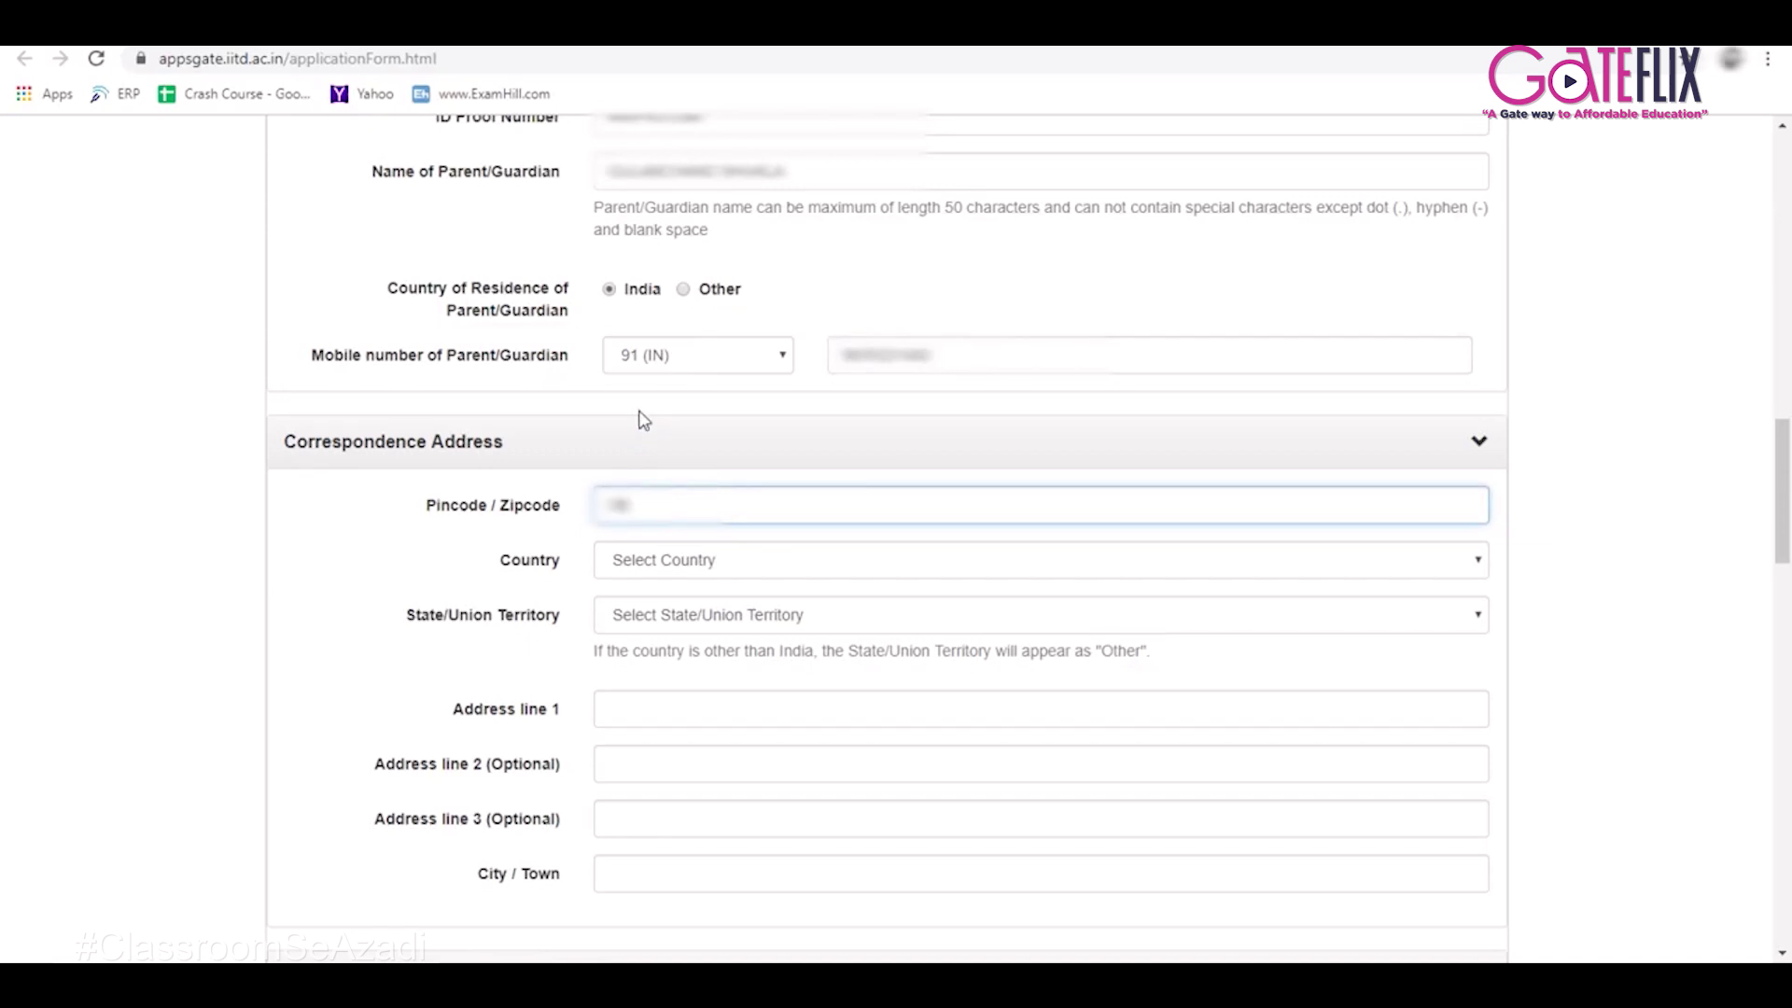
{"action": "left_click", "coordinate": [709, 563]}
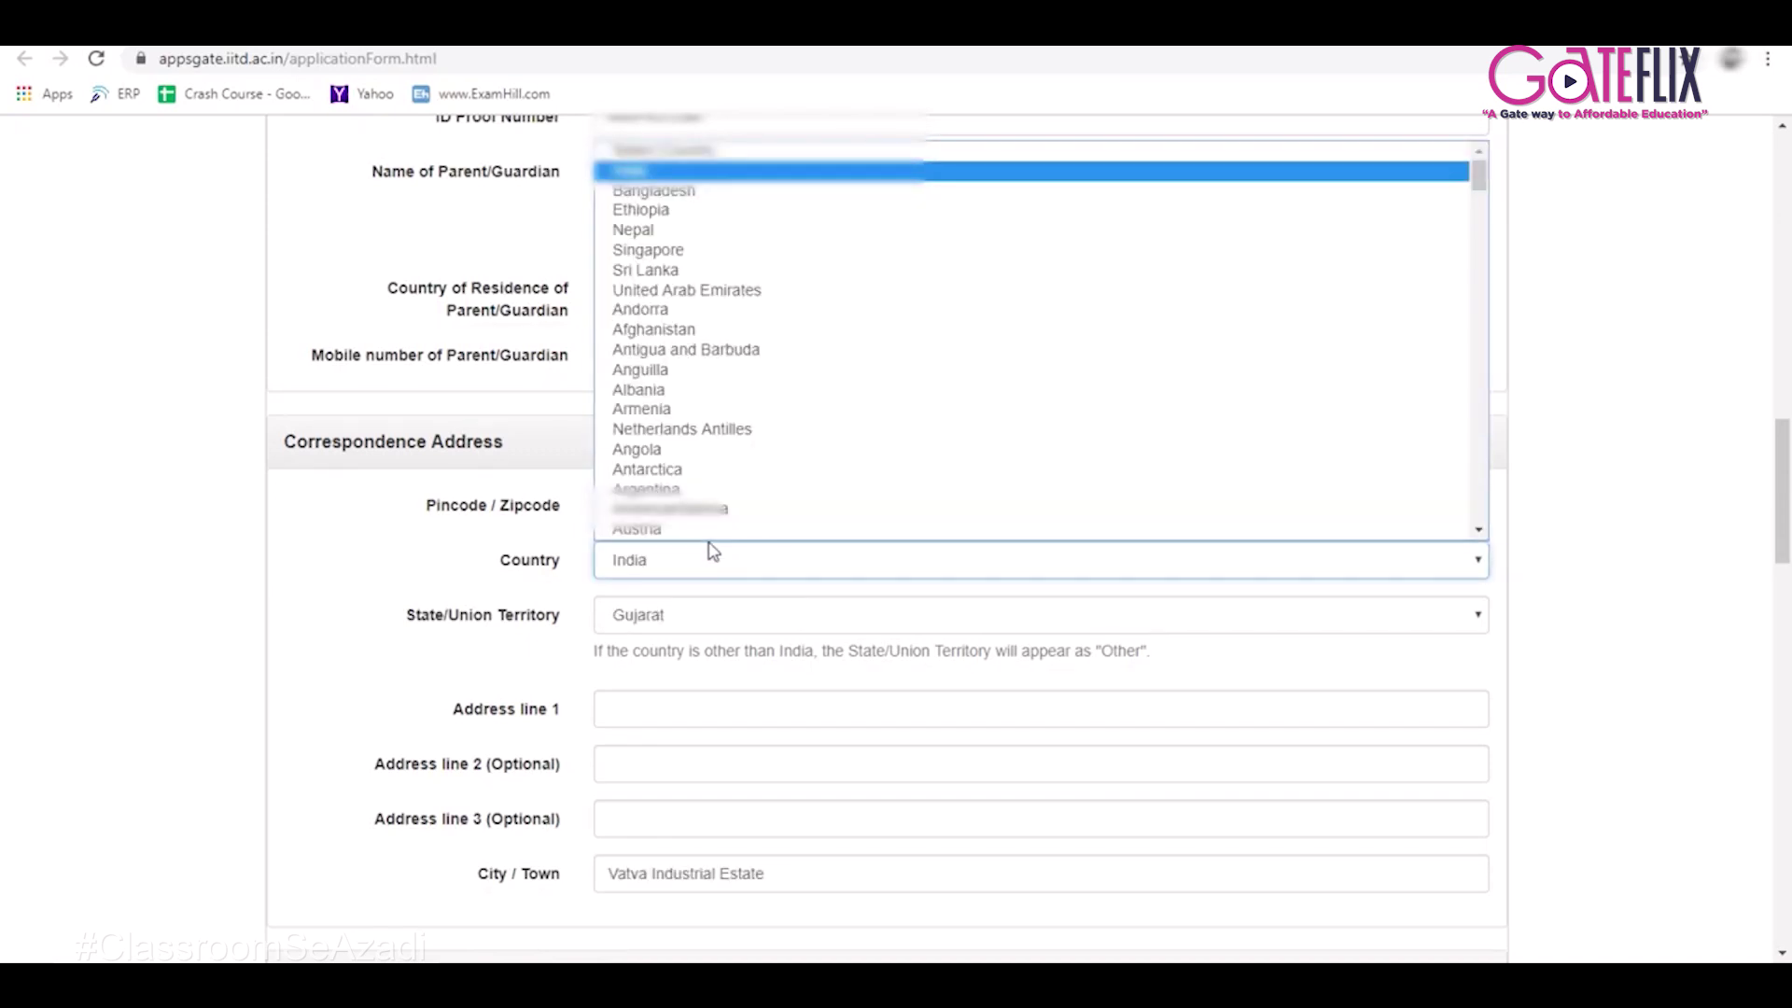
{"action": "left_click", "coordinate": [649, 175]}
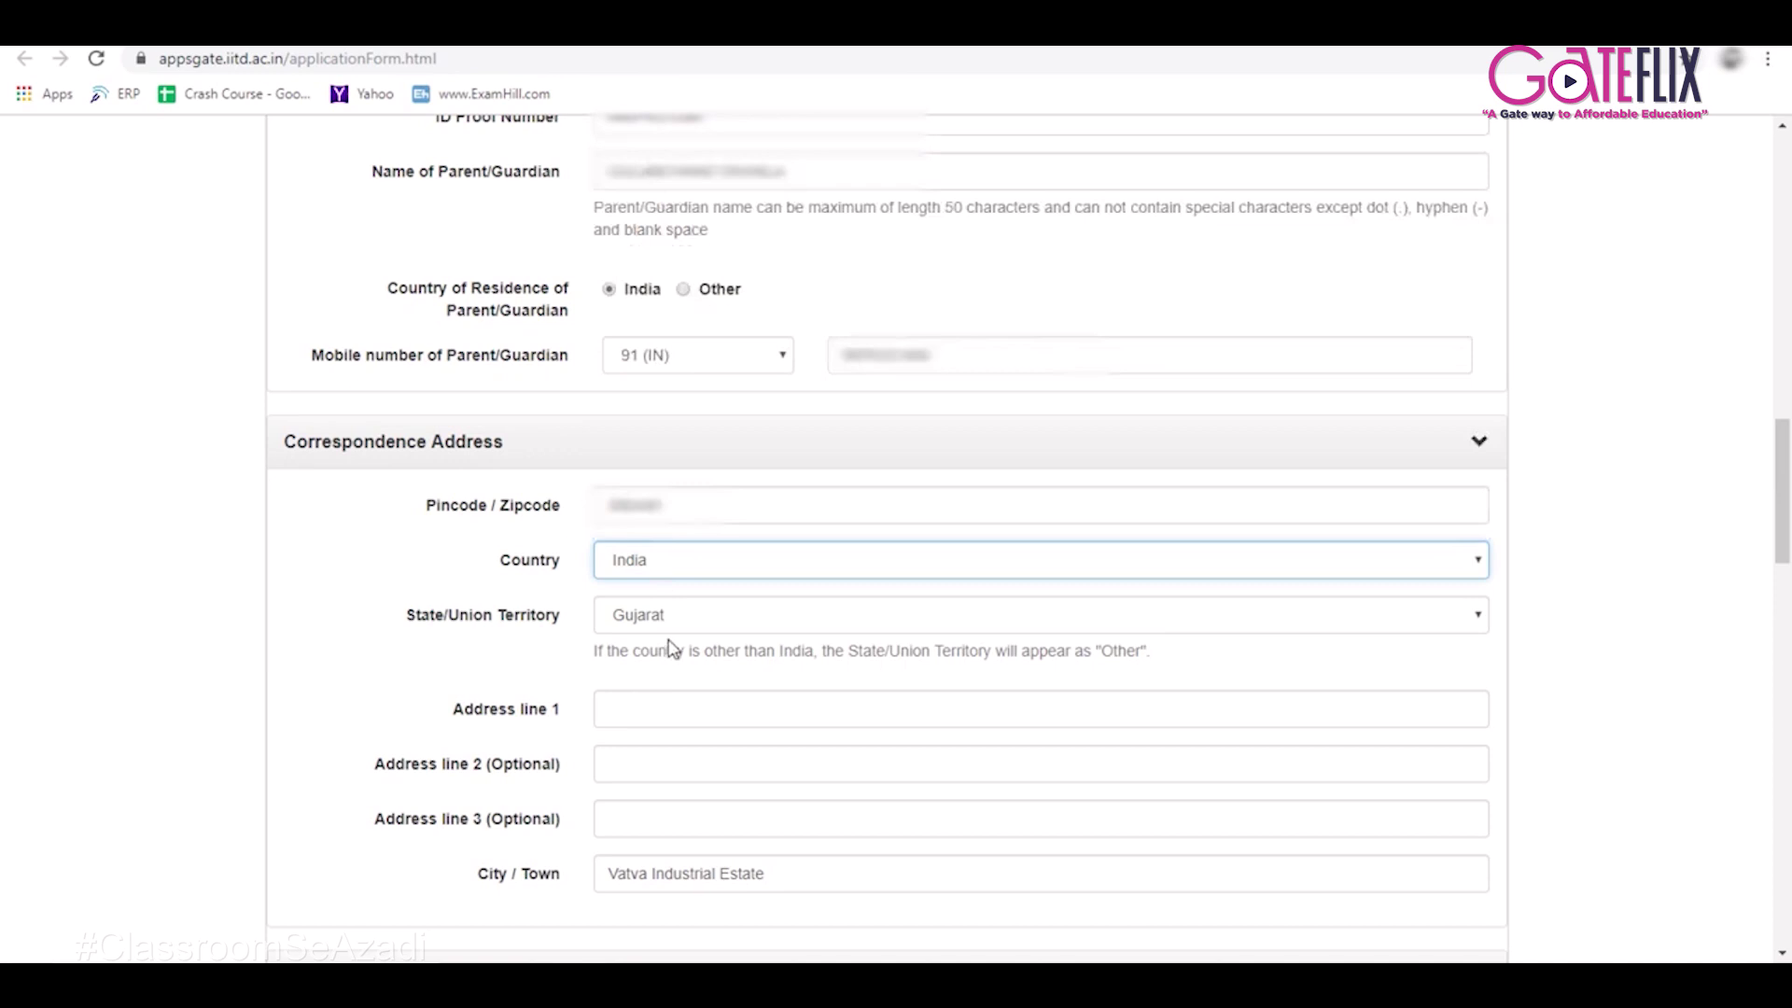
{"action": "scroll", "coordinate": [668, 724], "scroll_direction": "down", "scroll_amount": 2}
{"action": "left_click", "coordinate": [621, 532]}
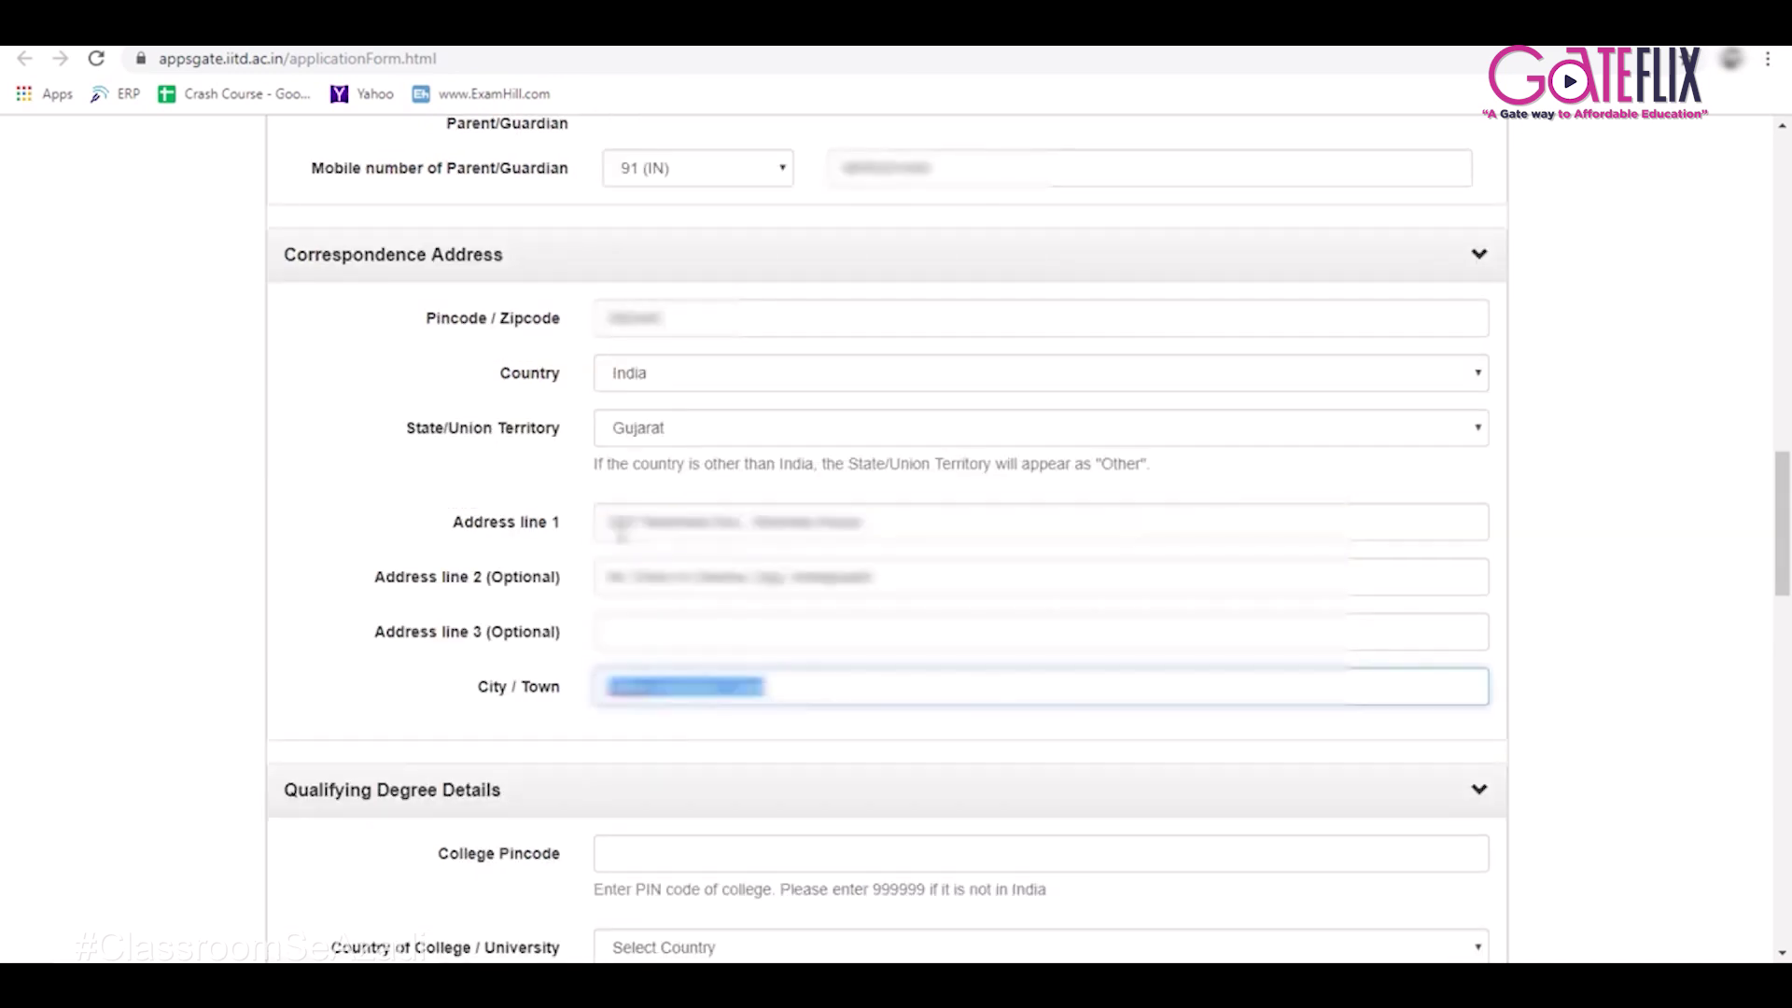
{"action": "type", "text": "Ahmedabad"}
{"action": "scroll", "coordinate": [624, 504], "scroll_direction": "down", "scroll_amount": 4}
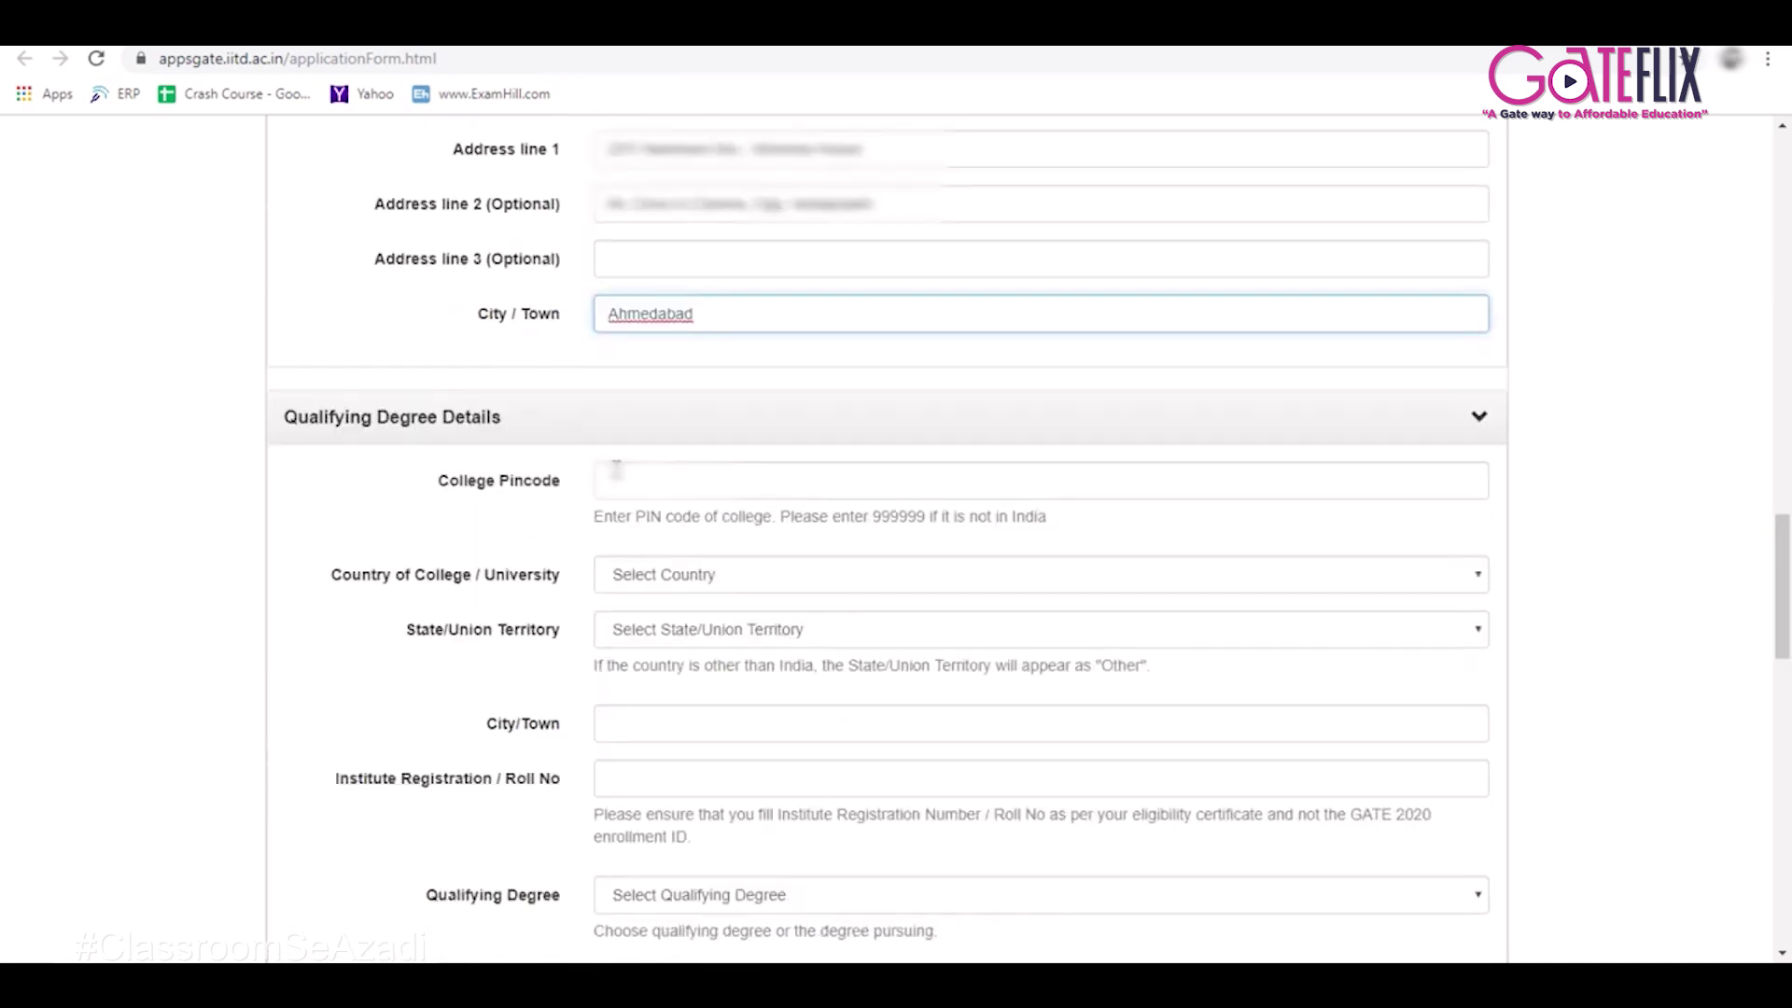
{"action": "left_click", "coordinate": [624, 475]}
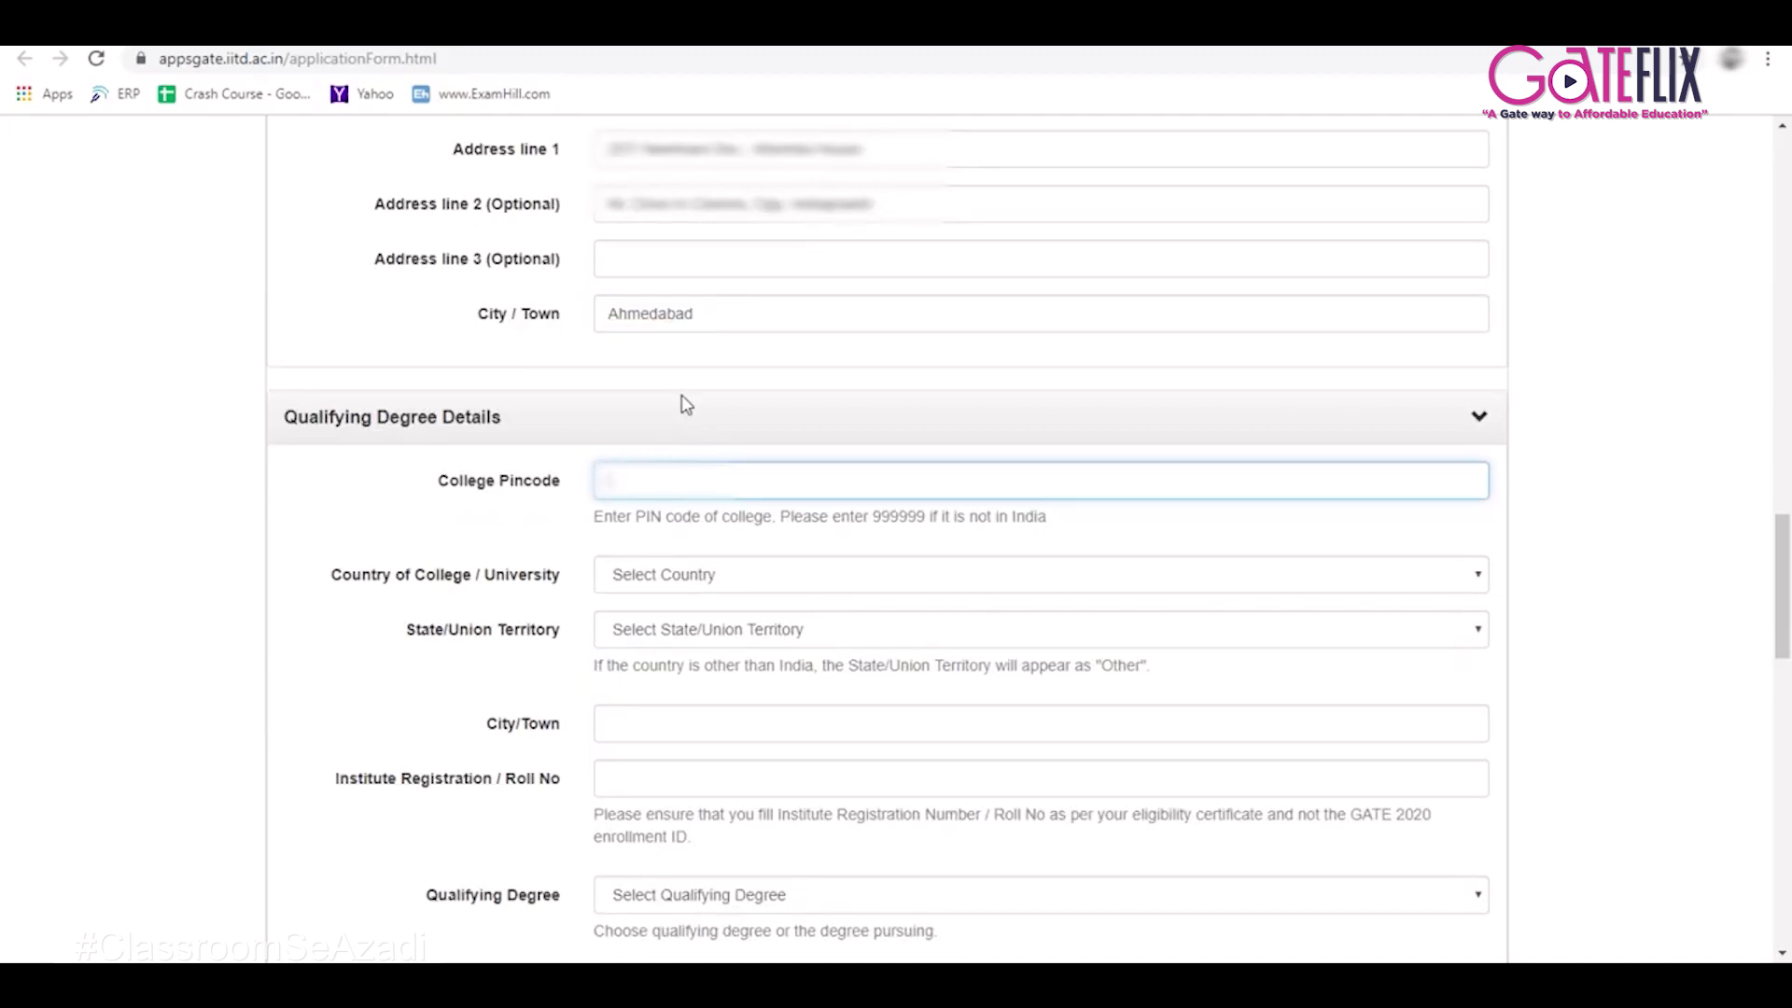
Enter college pincode 380009 and choose India as the college country.
{"action": "type", "text": "3"}
{"action": "type", "text": "3"}
{"action": "left_click_drag", "start_coordinate": [873, 516], "coordinate": [927, 521]}
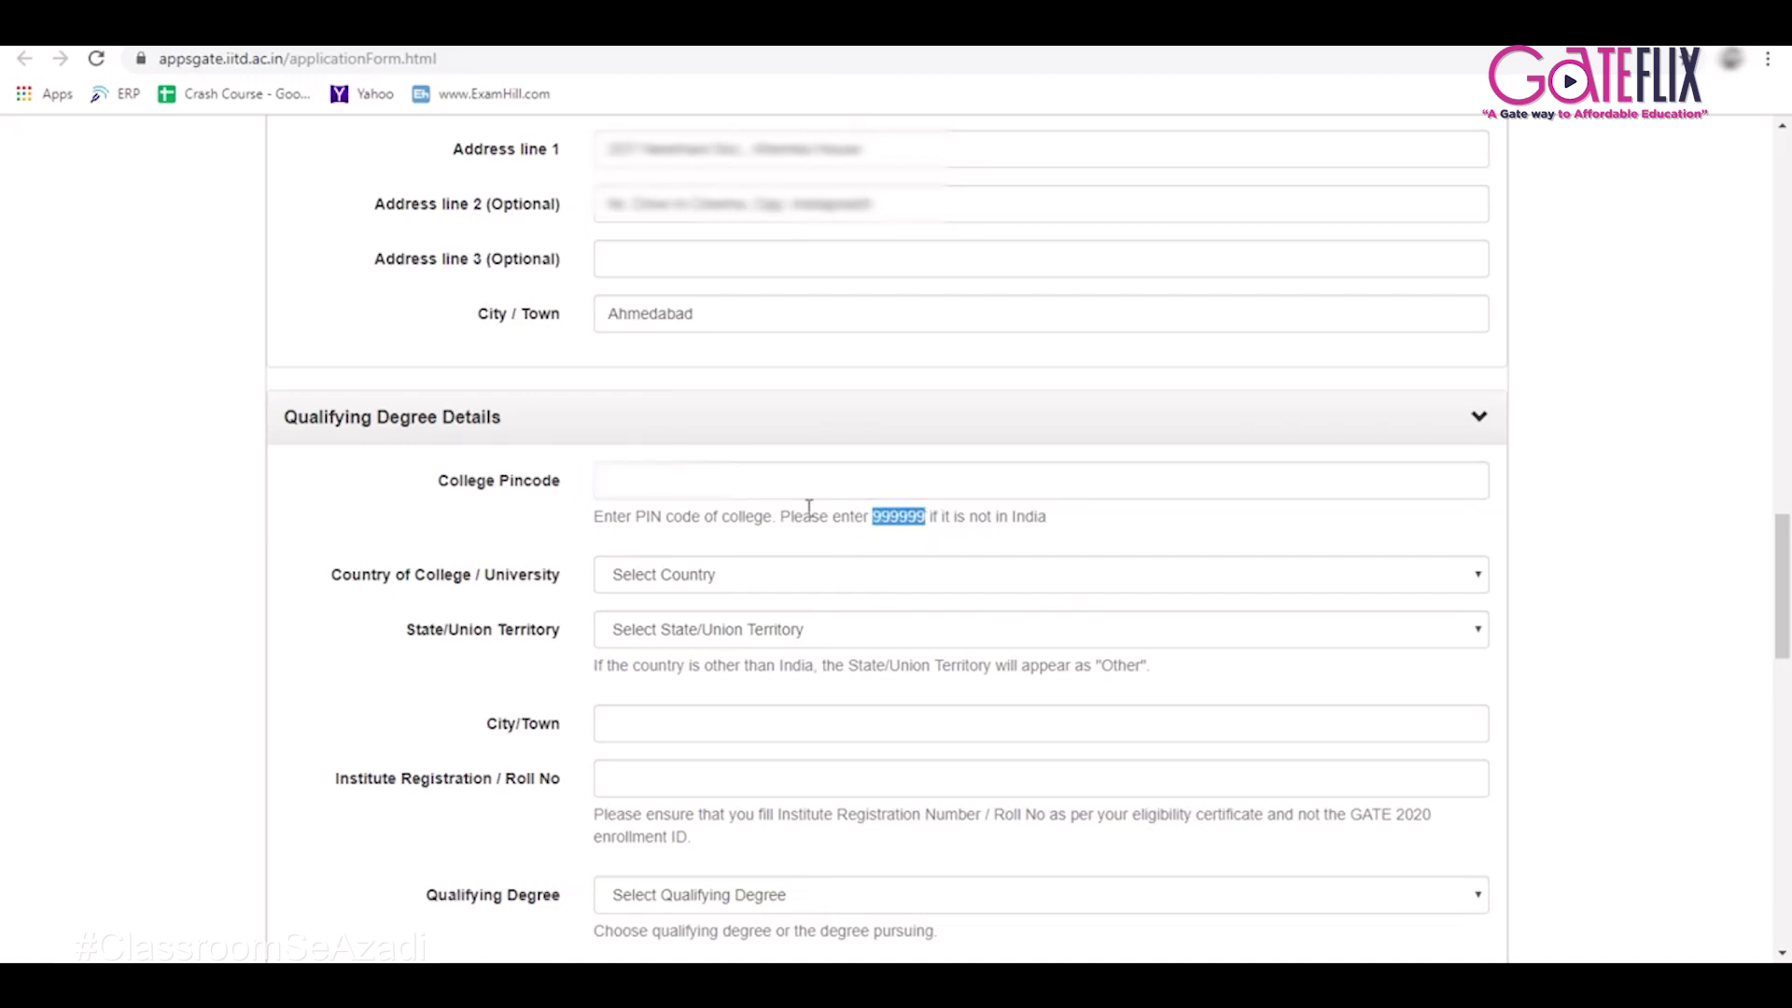
{"action": "left_click", "coordinate": [743, 481]}
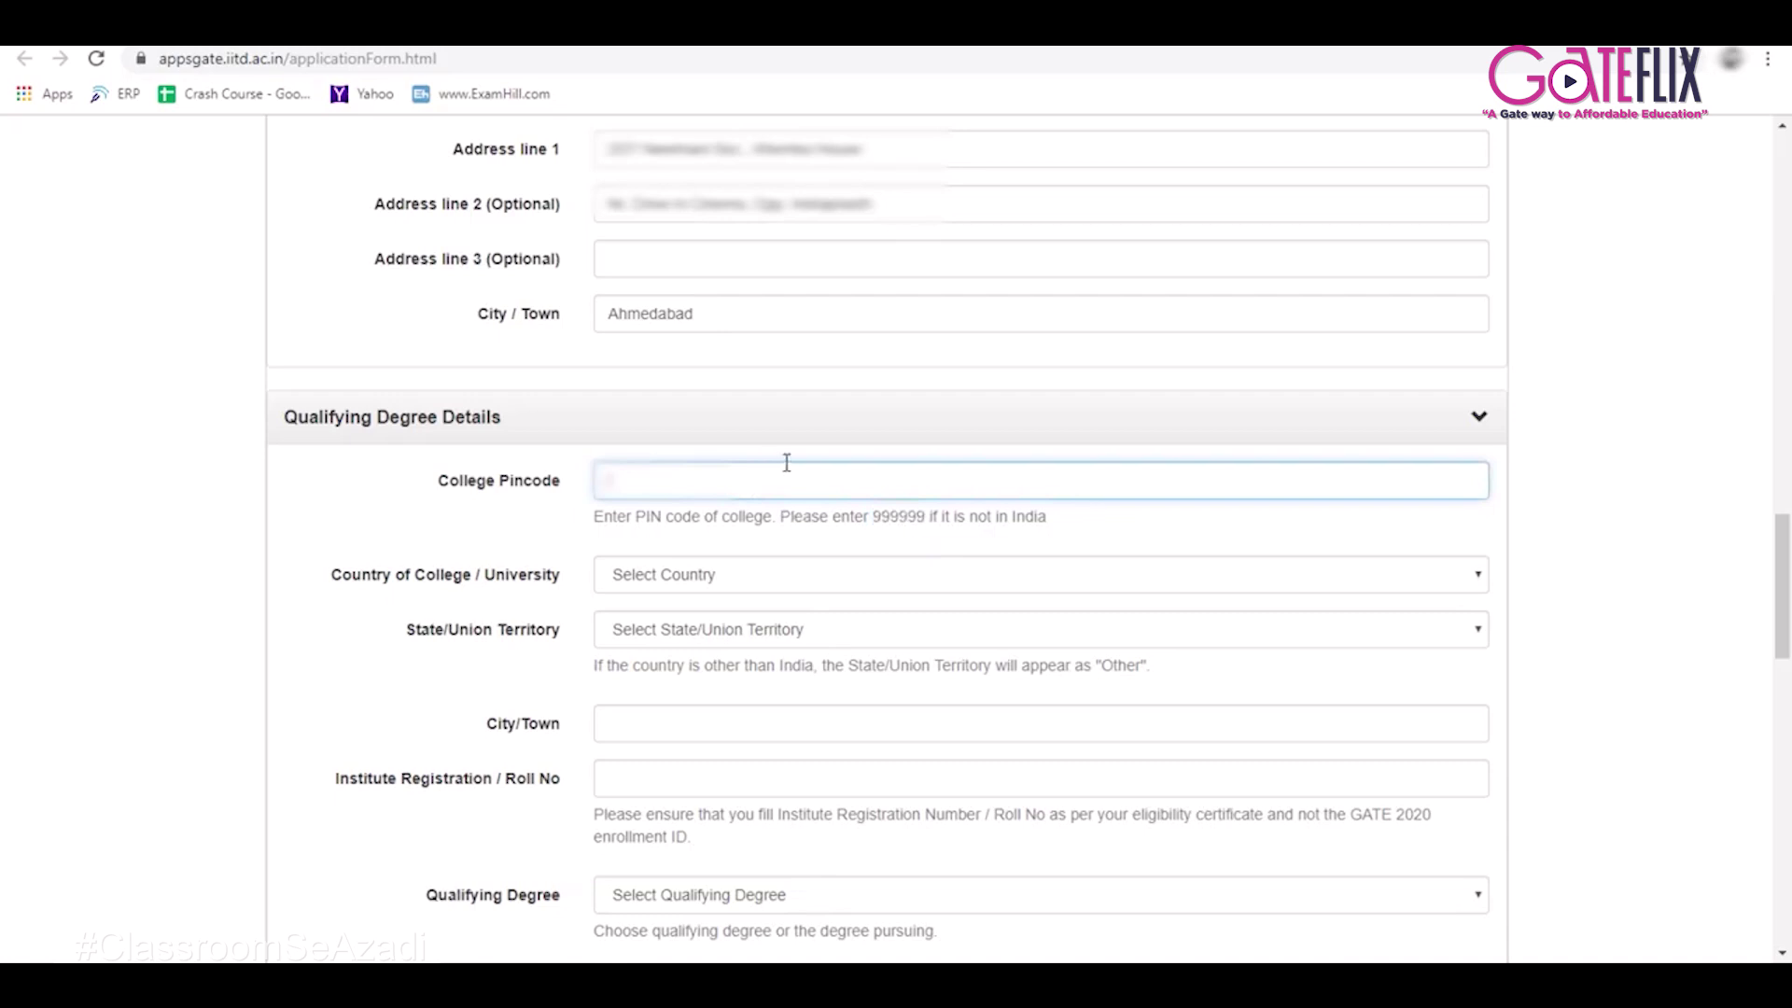
{"action": "type", "text": "380009"}
{"action": "key", "text": "Tab"}
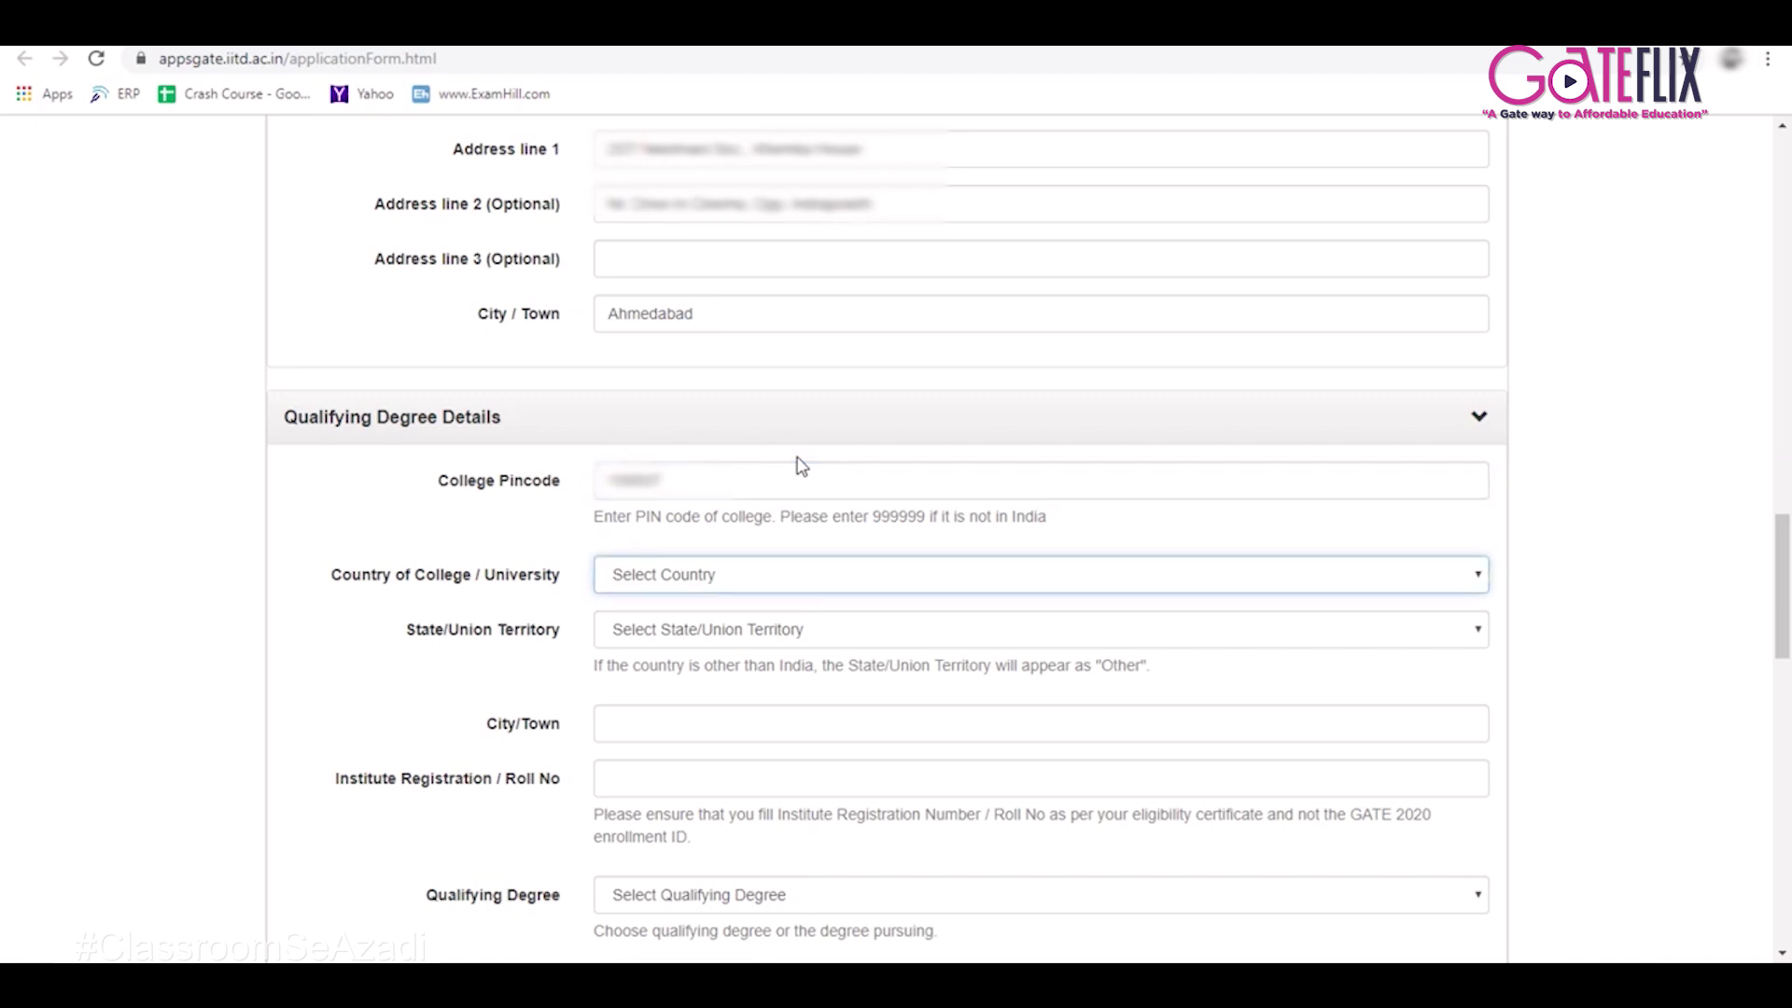
{"action": "left_click", "coordinate": [646, 587]}
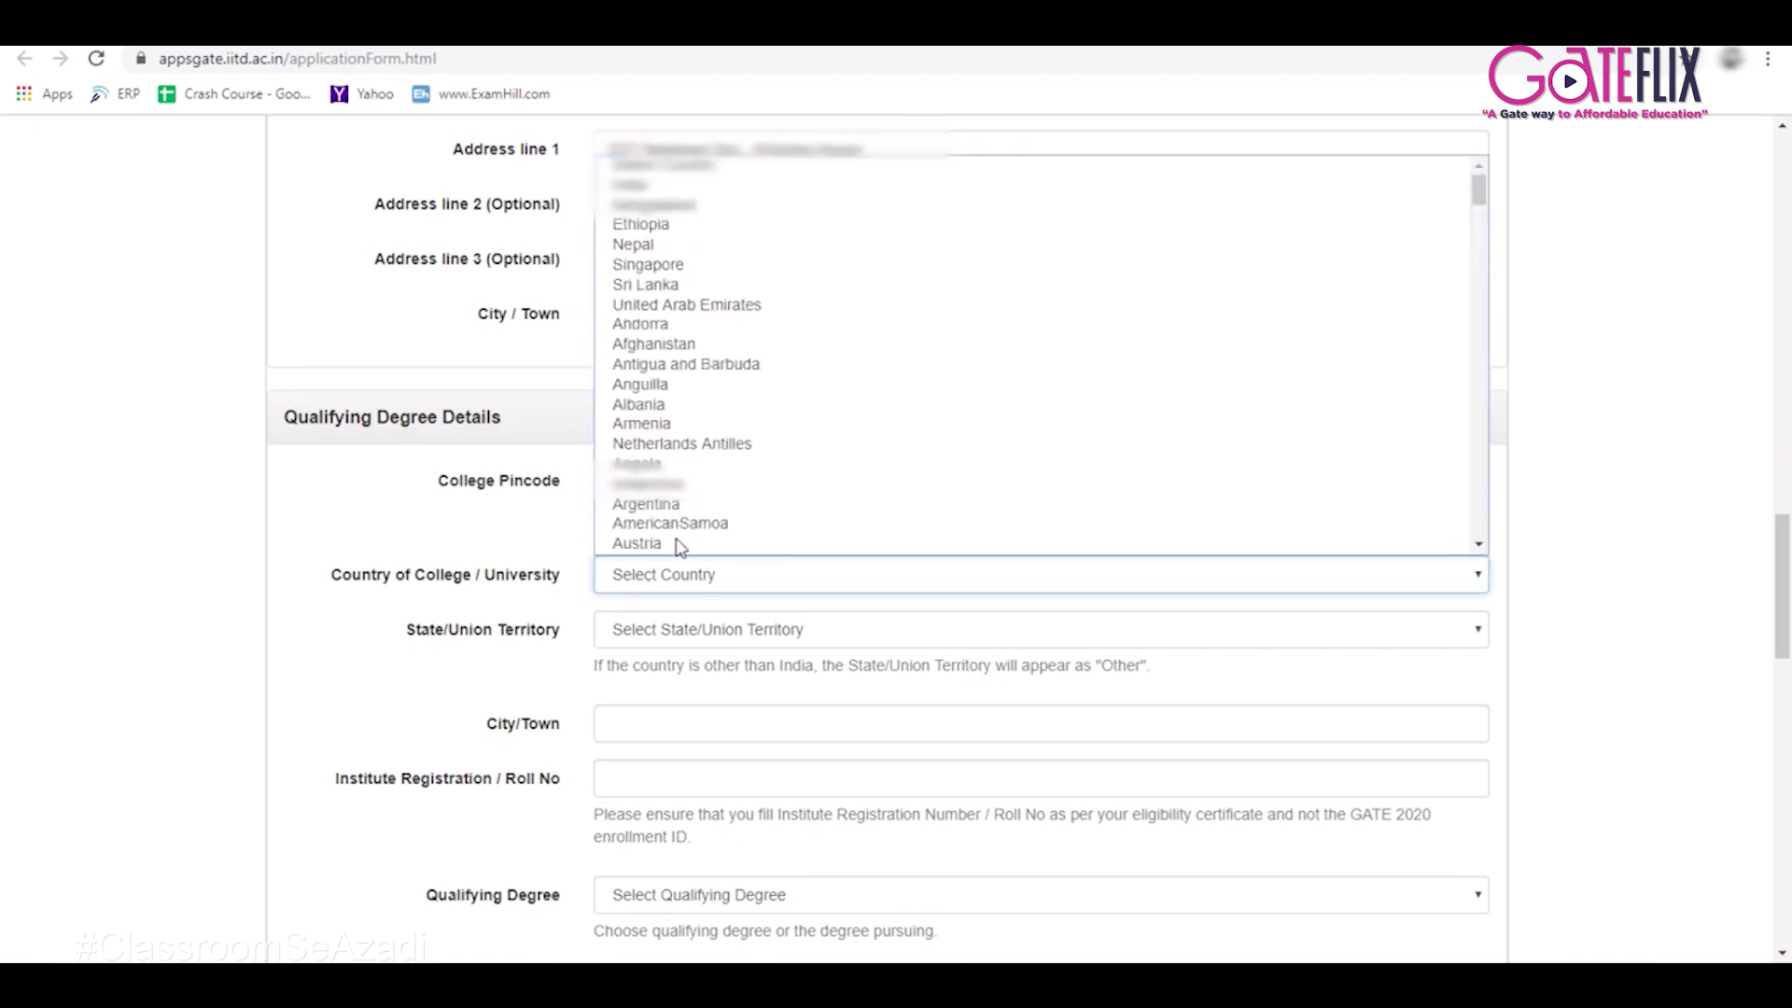
{"action": "left_click", "coordinate": [654, 417]}
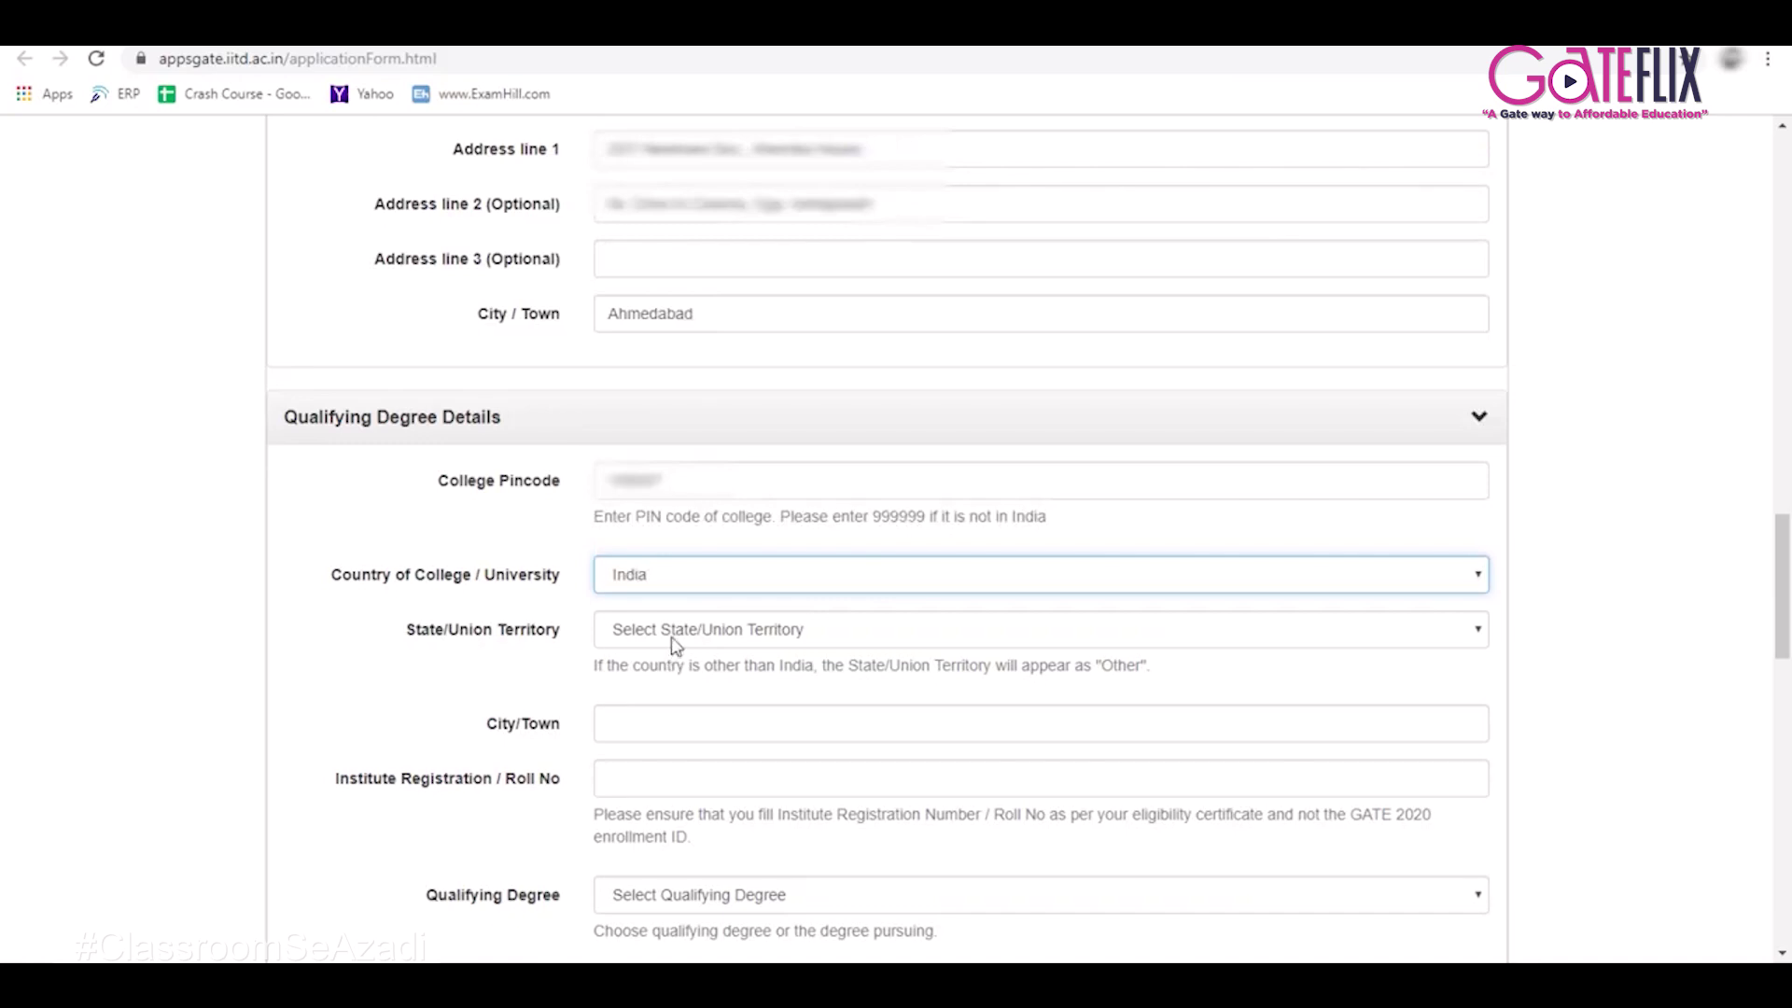
Set the college state to Gujarat, fill in the city and the institute registration number.
{"action": "left_click", "coordinate": [673, 636]}
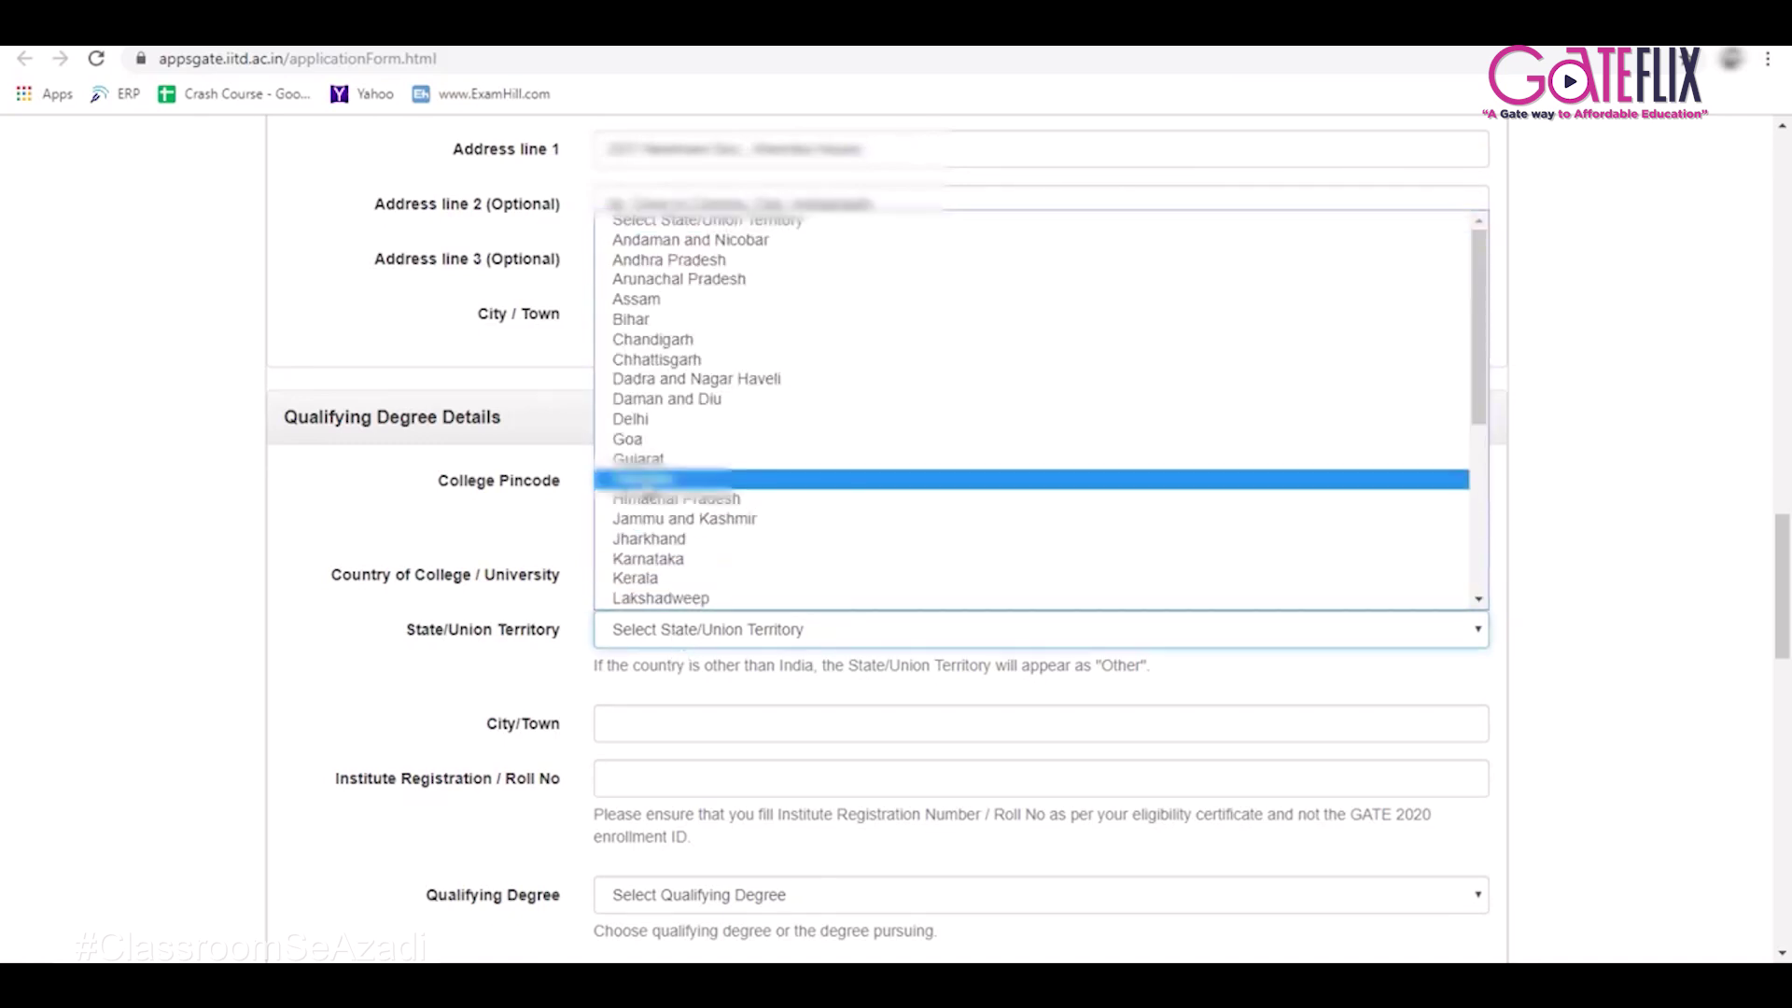
{"action": "left_click", "coordinate": [644, 459]}
{"action": "left_click", "coordinate": [625, 722]}
{"action": "type", "text": "Ma"}
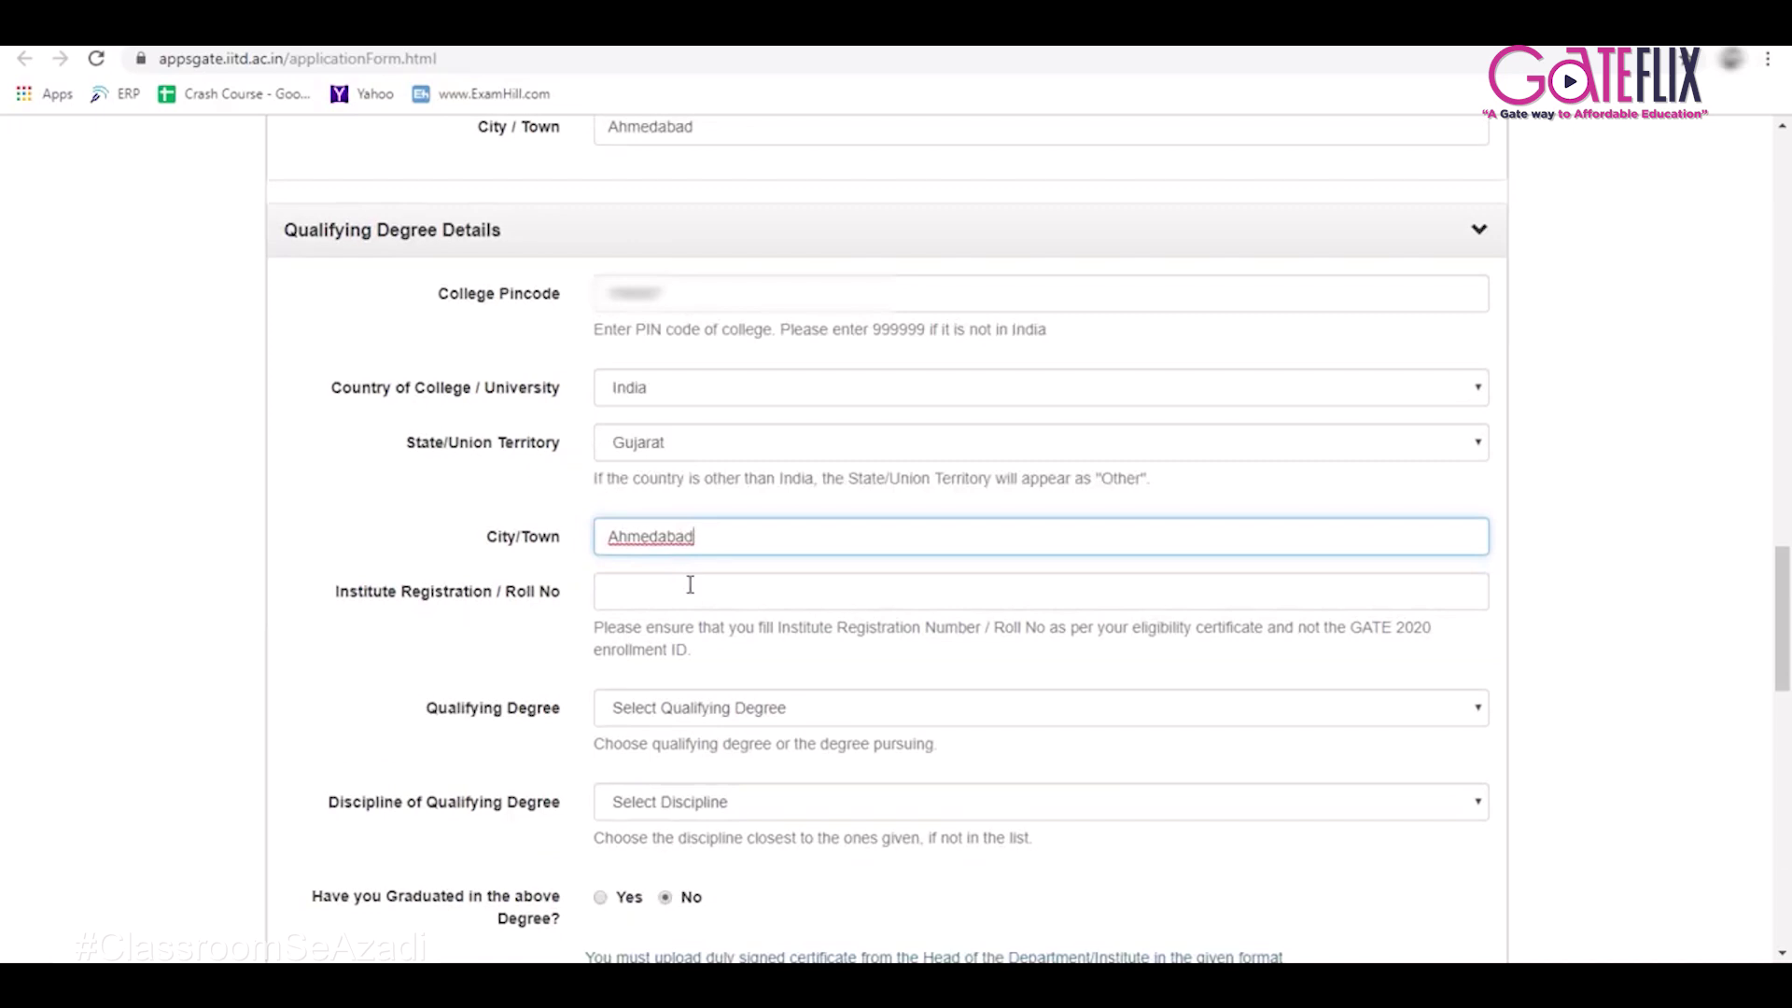
{"action": "left_click", "coordinate": [689, 586]}
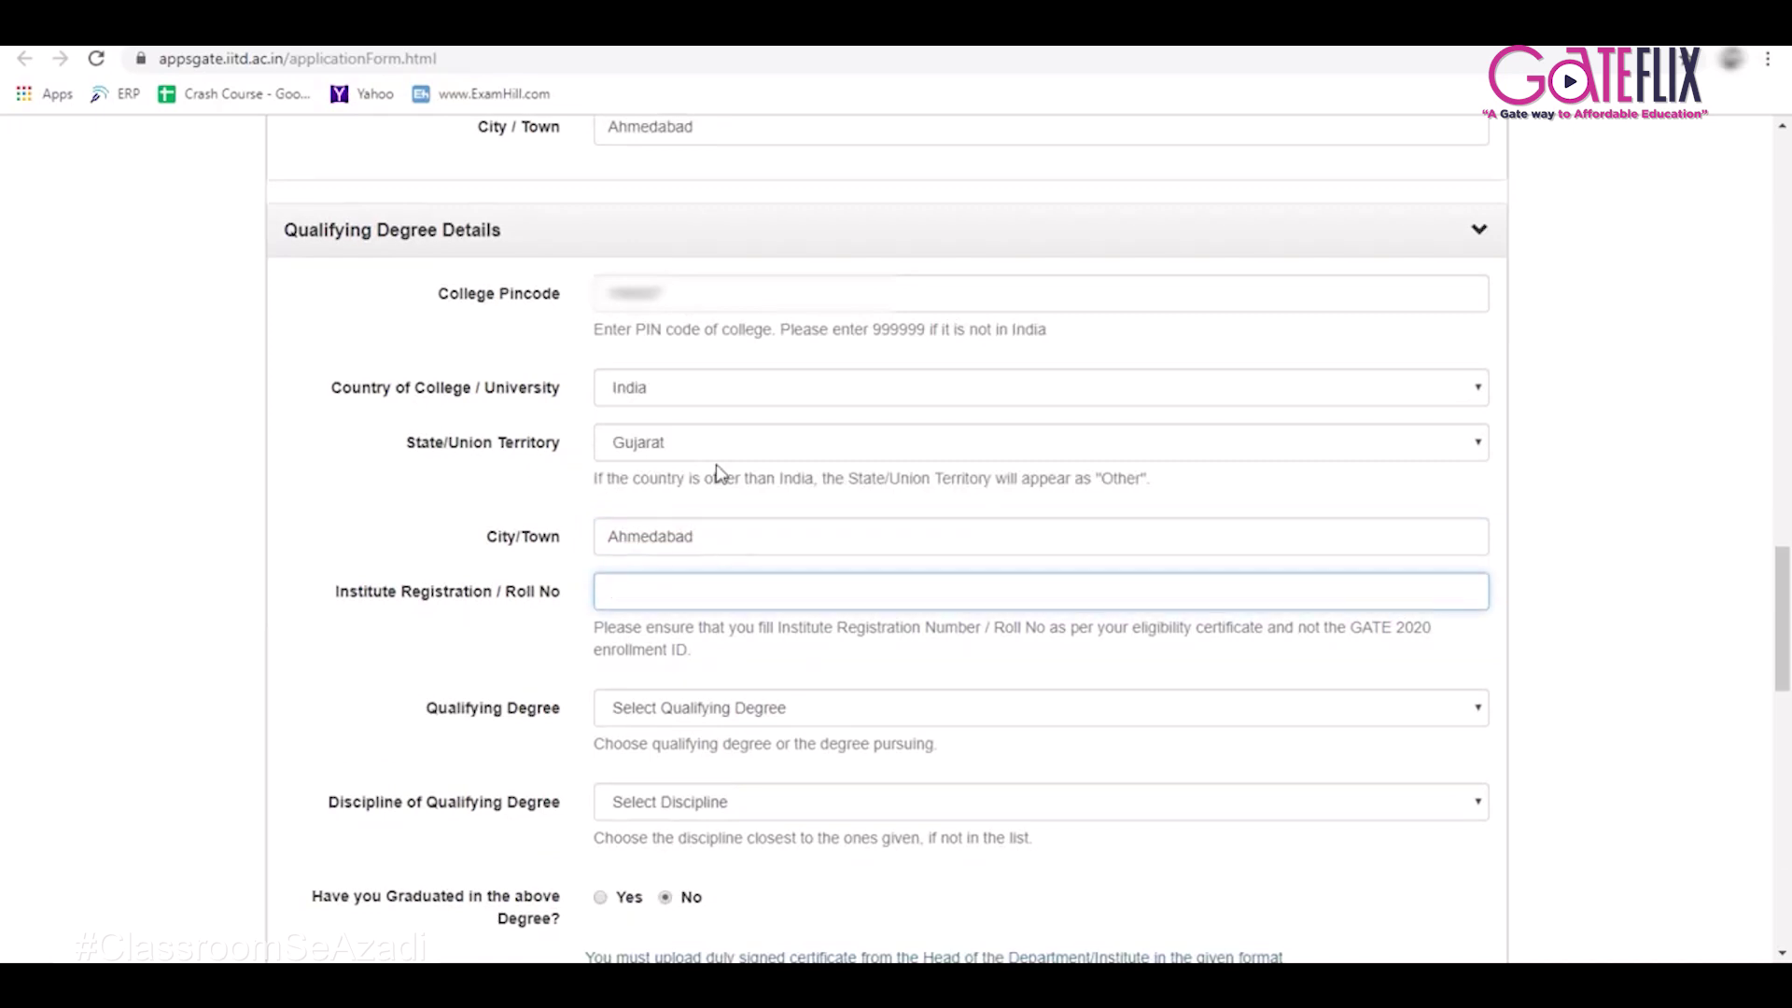
{"action": "scroll", "coordinate": [719, 471], "scroll_direction": "down", "scroll_amount": 2}
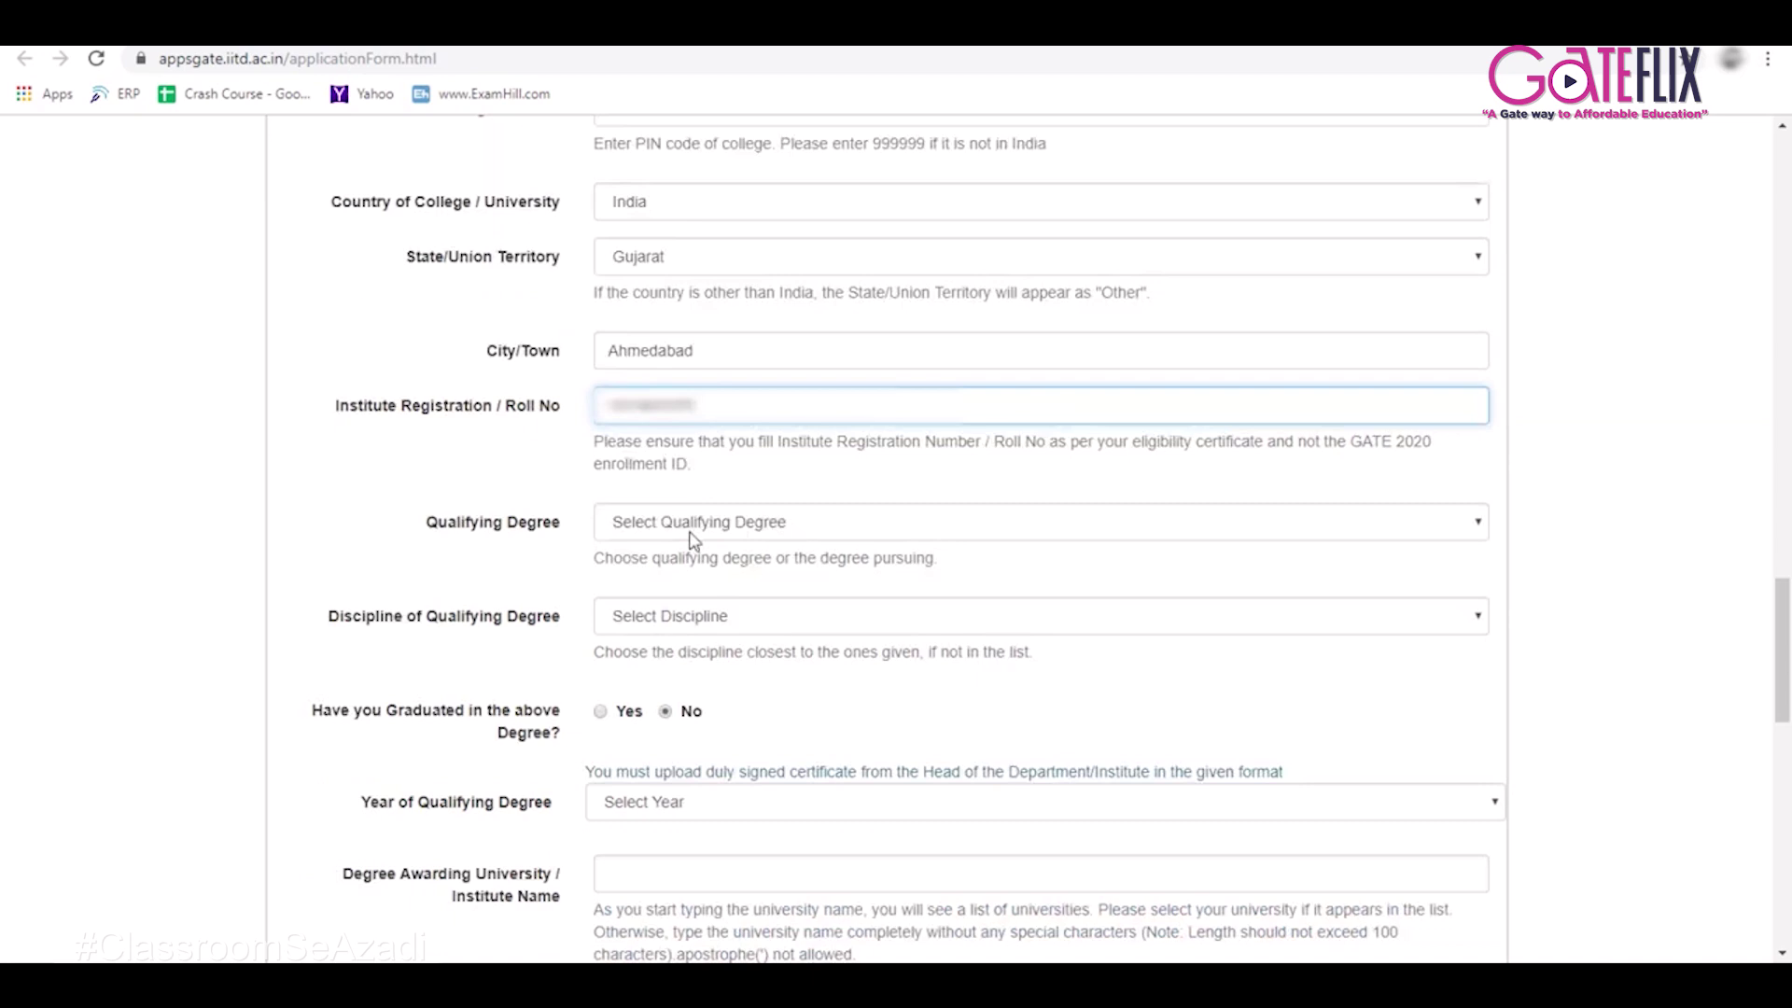
{"action": "left_click", "coordinate": [691, 532]}
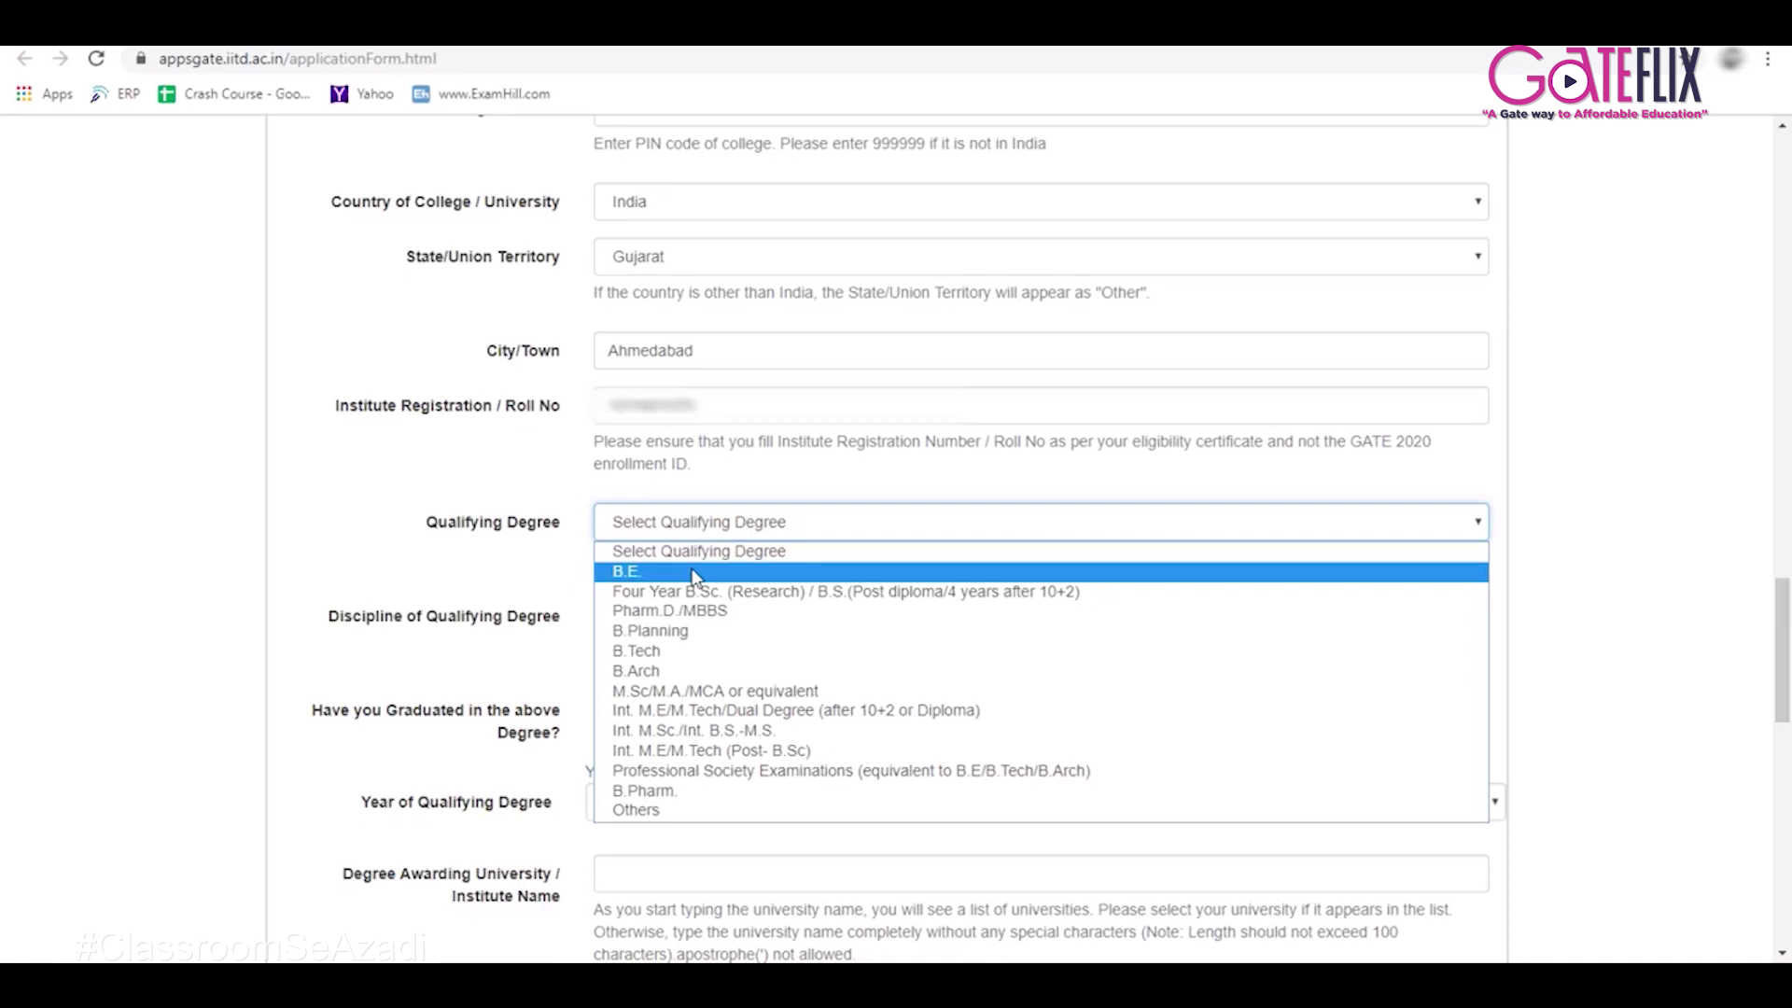
Choose B.E. as the qualifying degree and Aerospace Engg. as its discipline.
{"action": "left_click", "coordinate": [696, 574]}
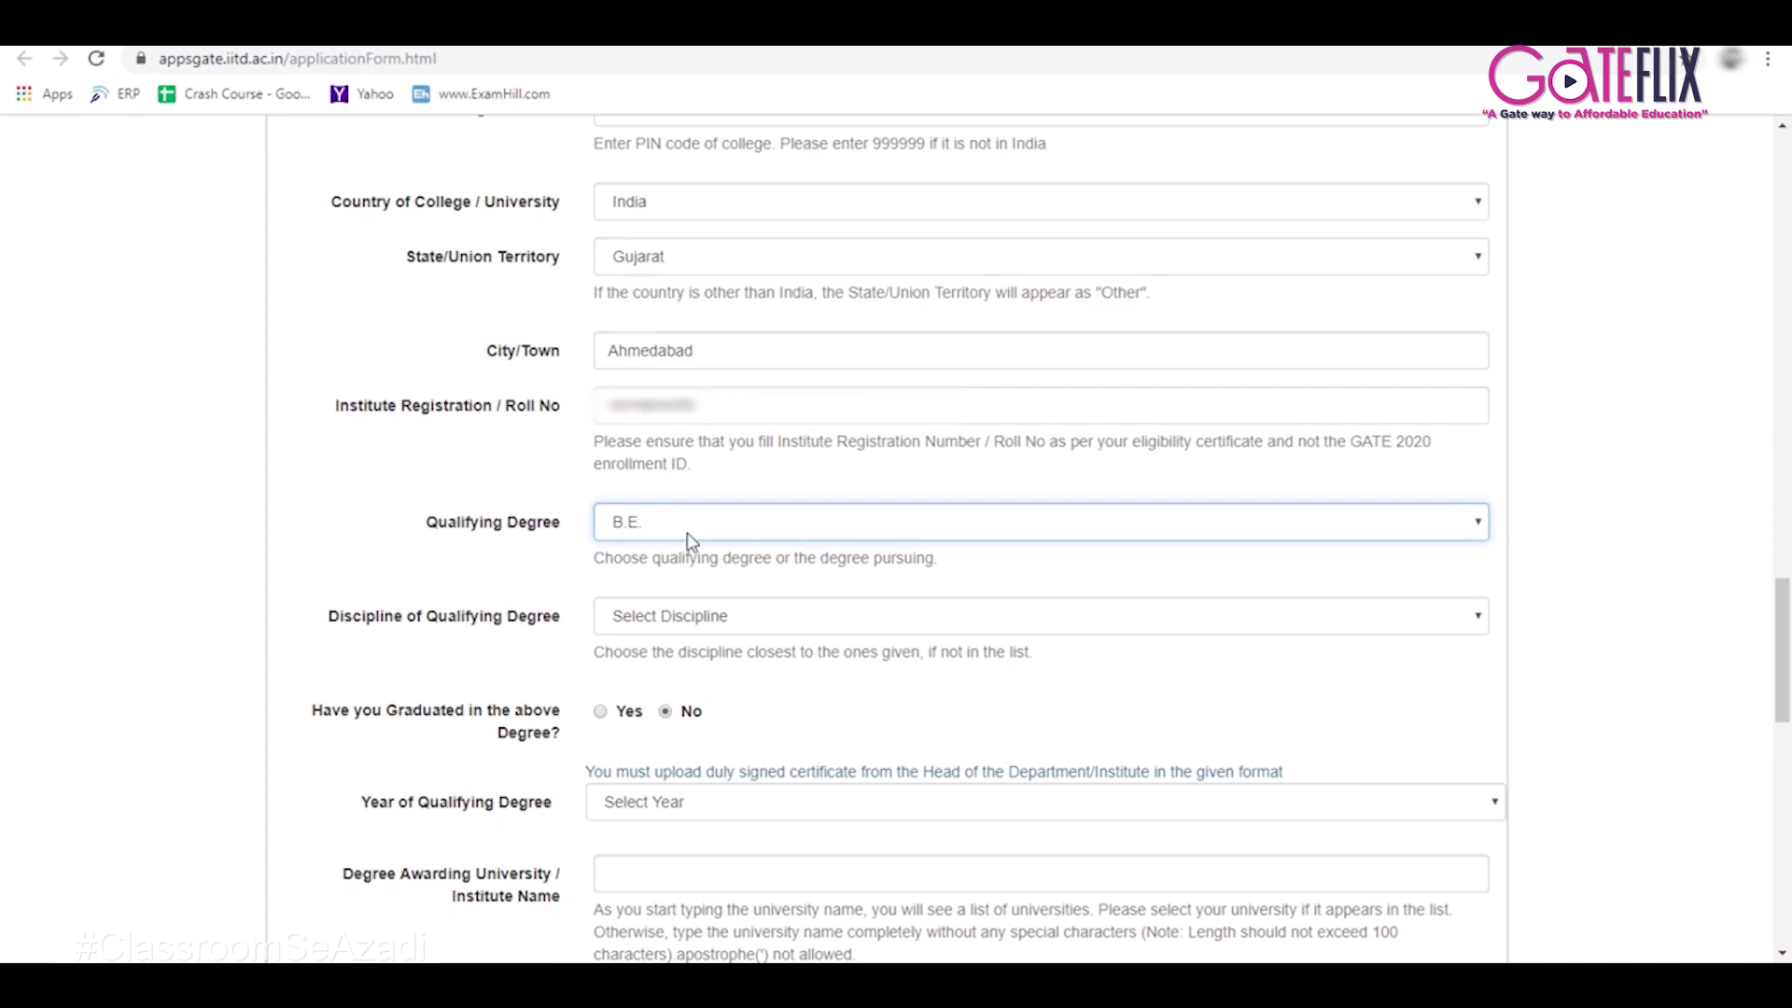
{"action": "left_click", "coordinate": [695, 626]}
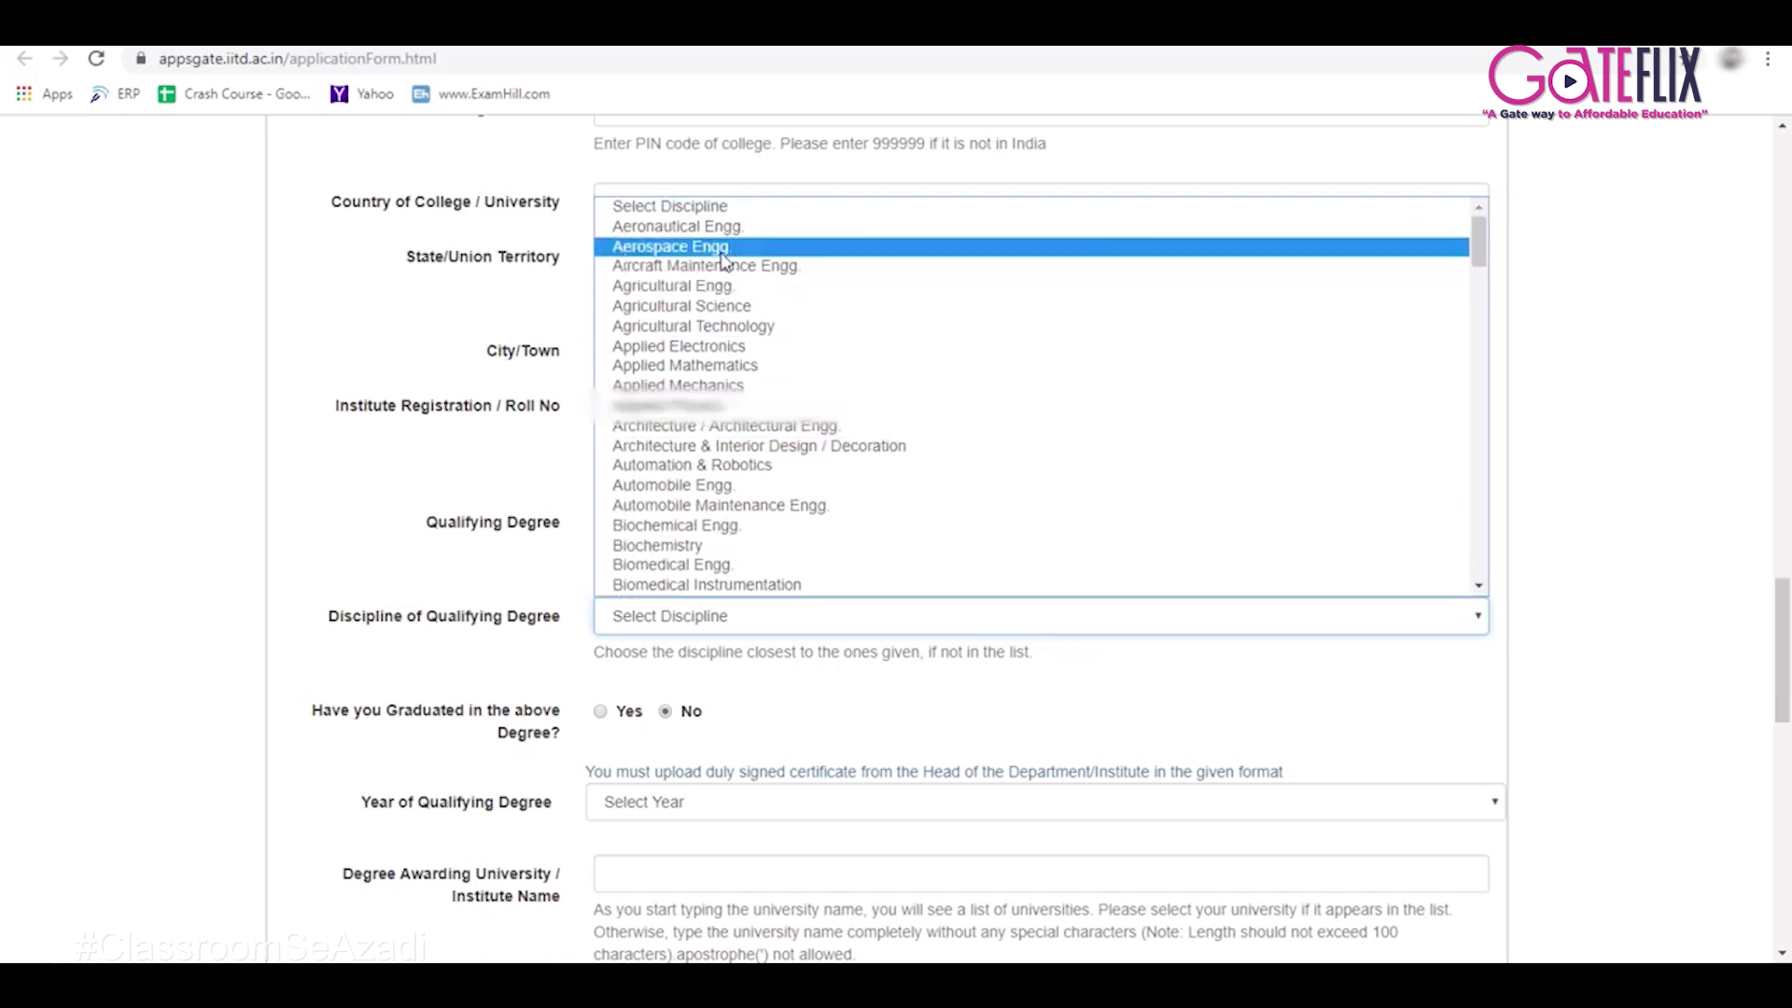
{"action": "left_click", "coordinate": [721, 249]}
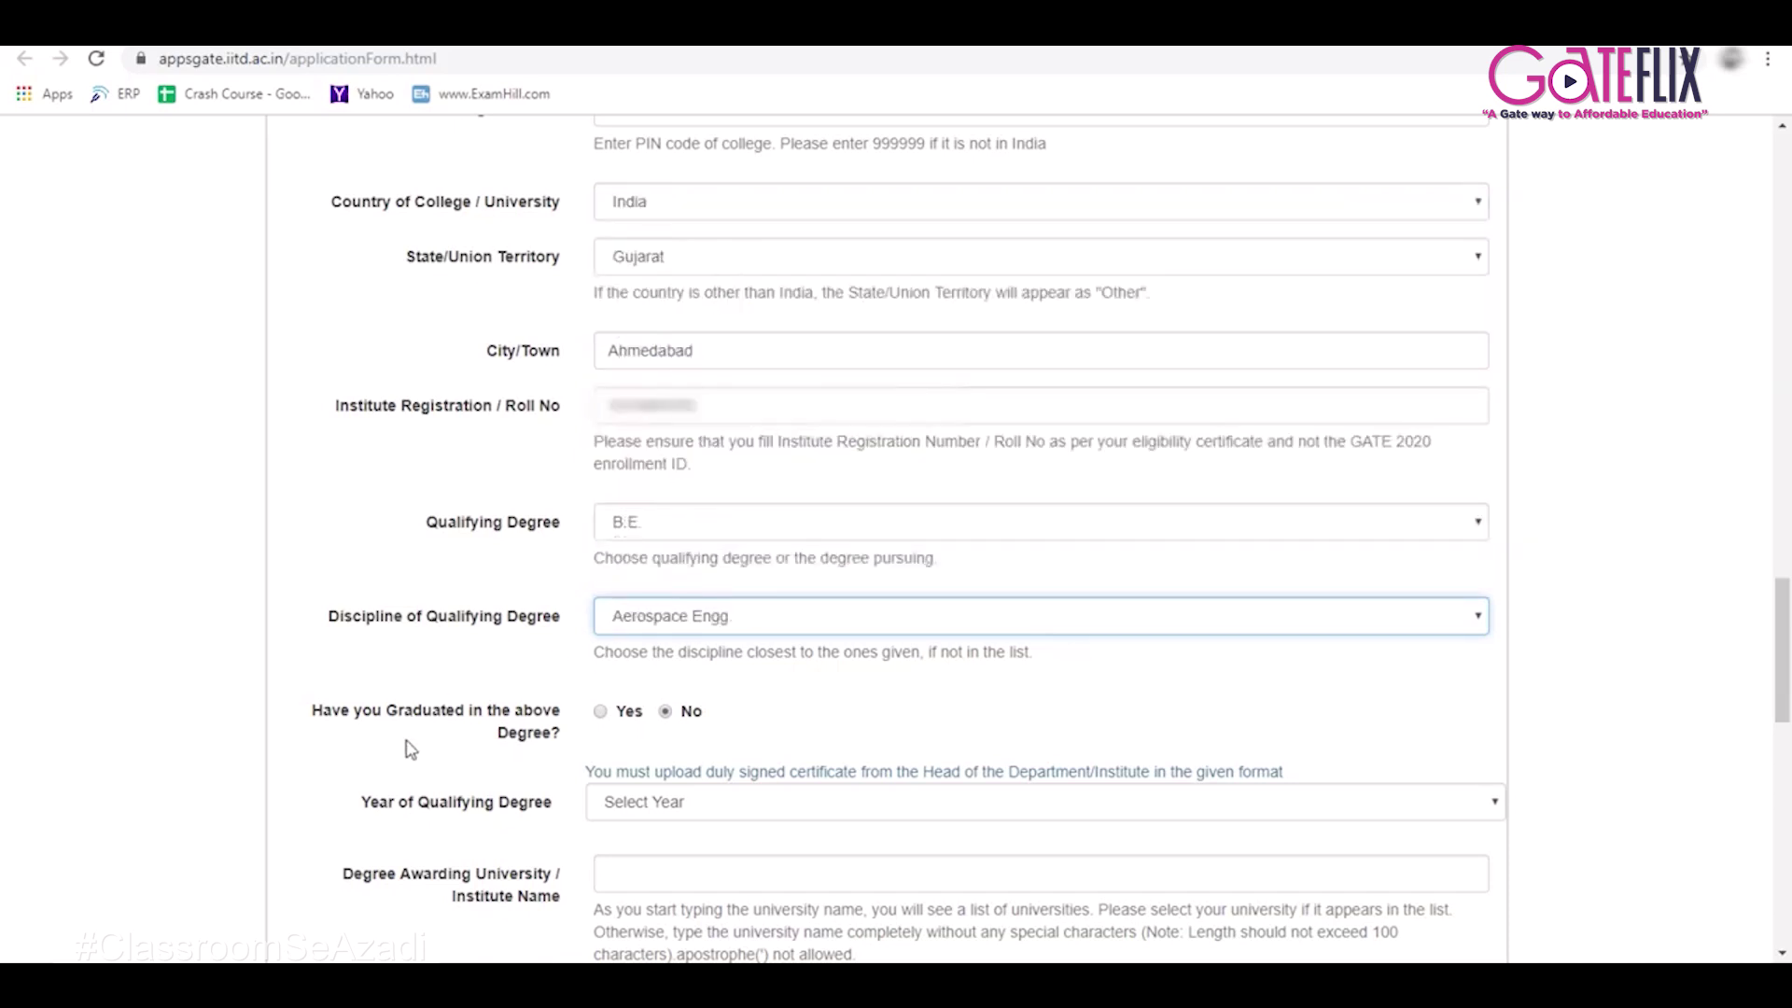
{"action": "scroll", "coordinate": [411, 746], "scroll_direction": "down", "scroll_amount": 2}
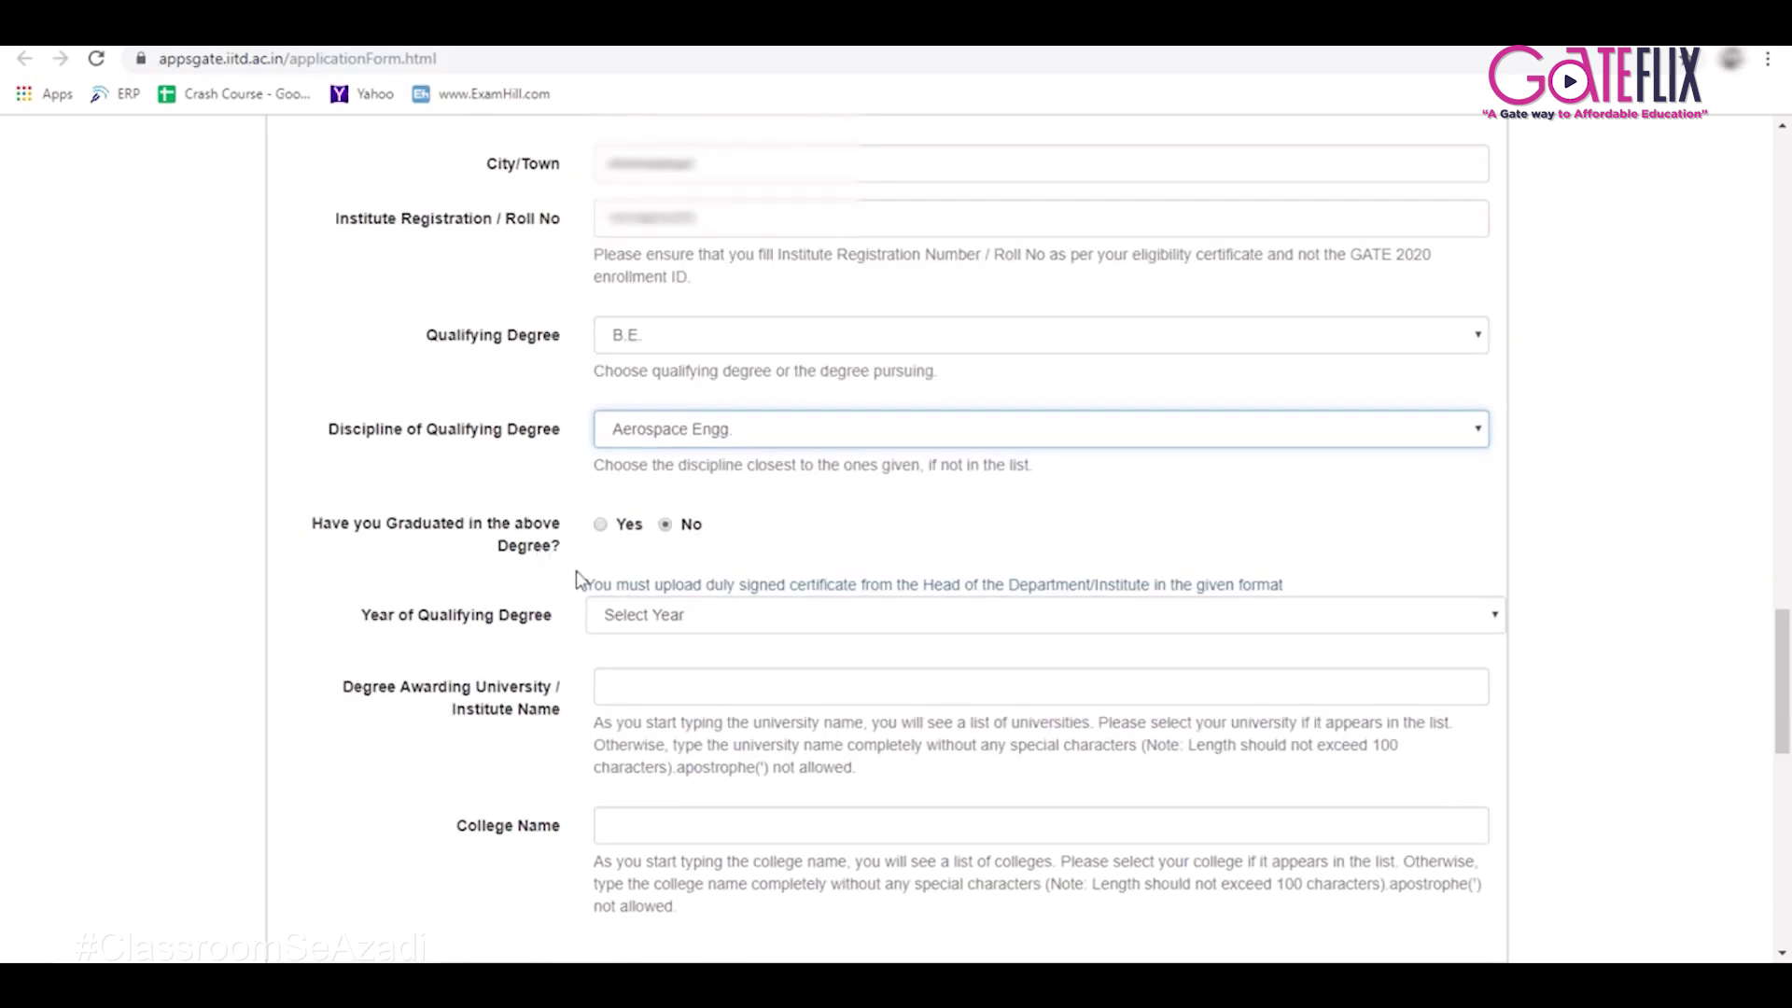
{"action": "scroll", "coordinate": [508, 648], "scroll_direction": "down", "scroll_amount": 2}
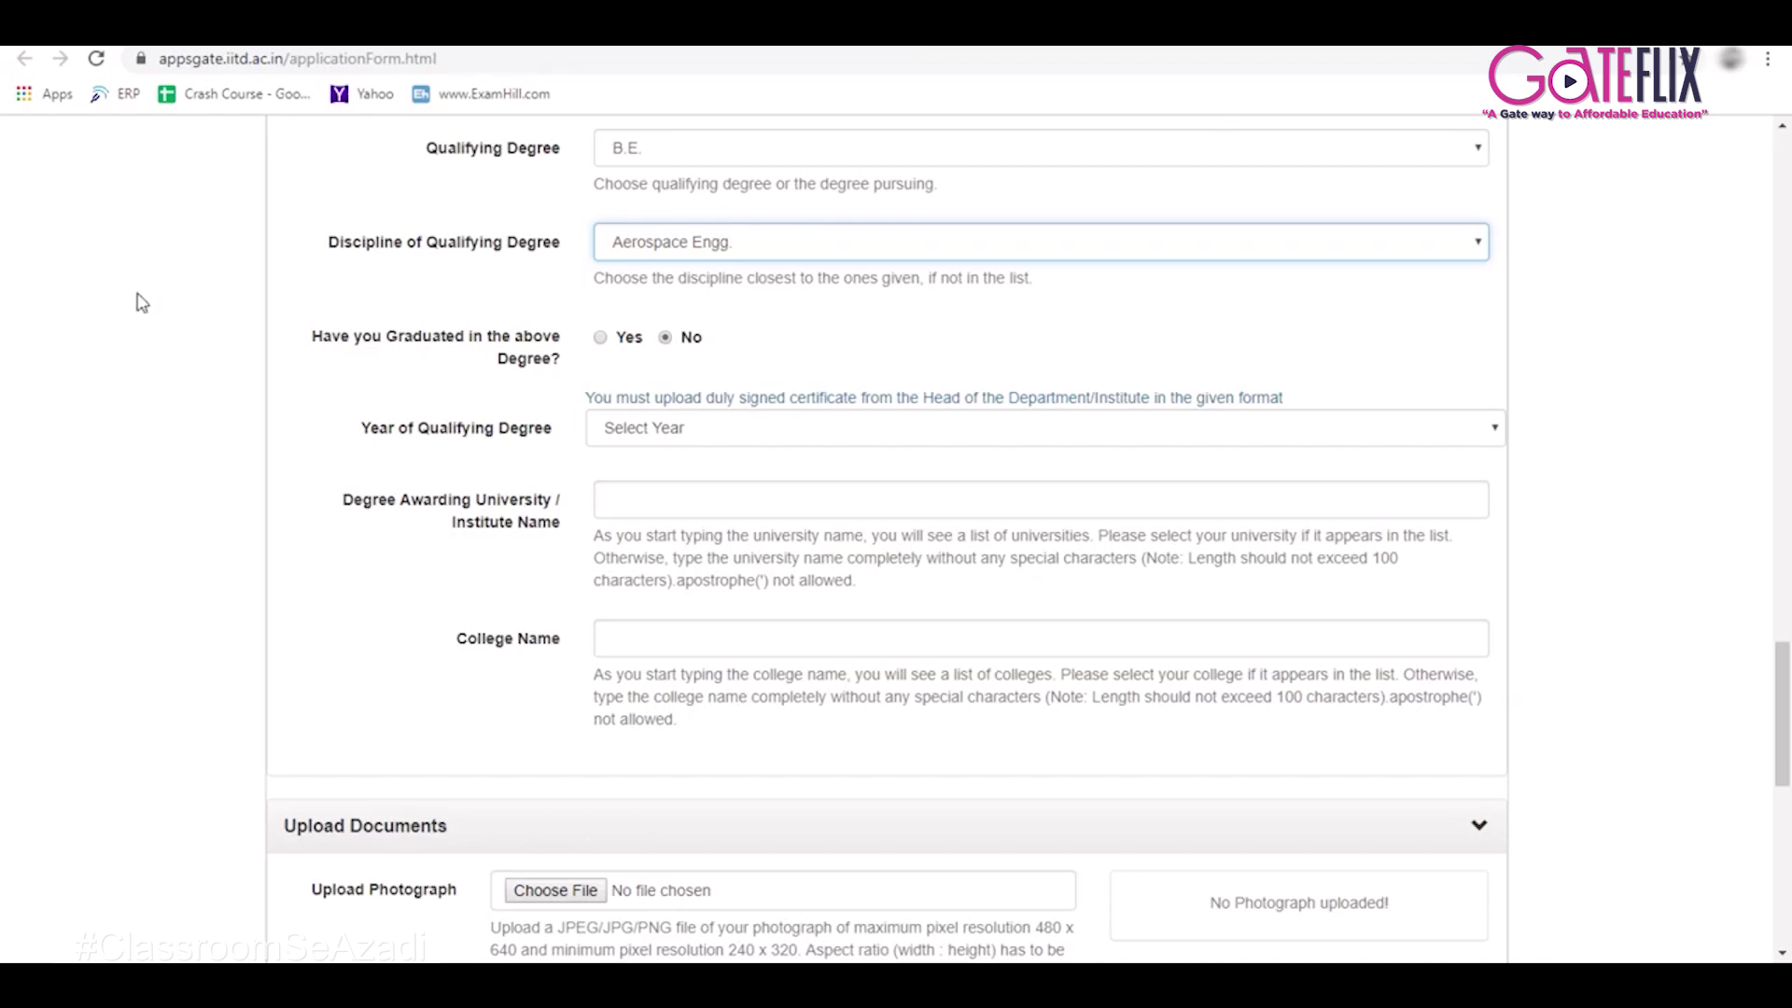
Keep graduation status at No, set qualifying year 2021, and start entering the university name.
{"action": "left_click", "coordinate": [601, 338]}
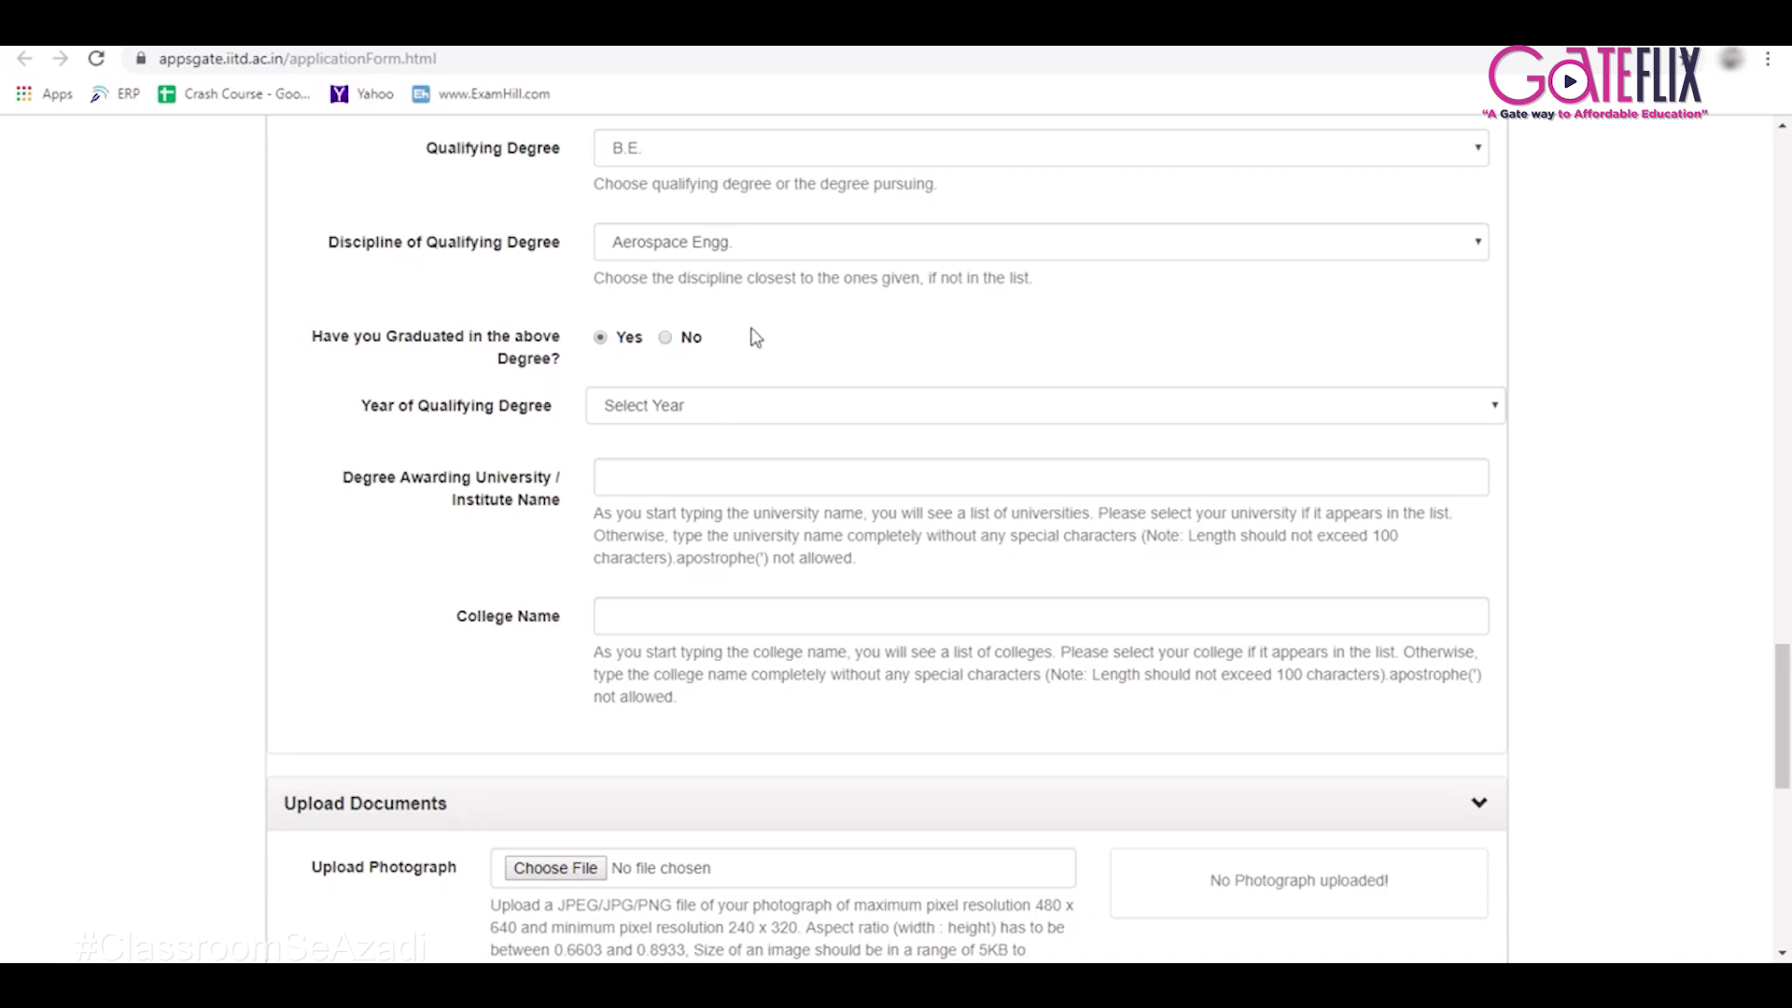
{"action": "left_click", "coordinate": [667, 339]}
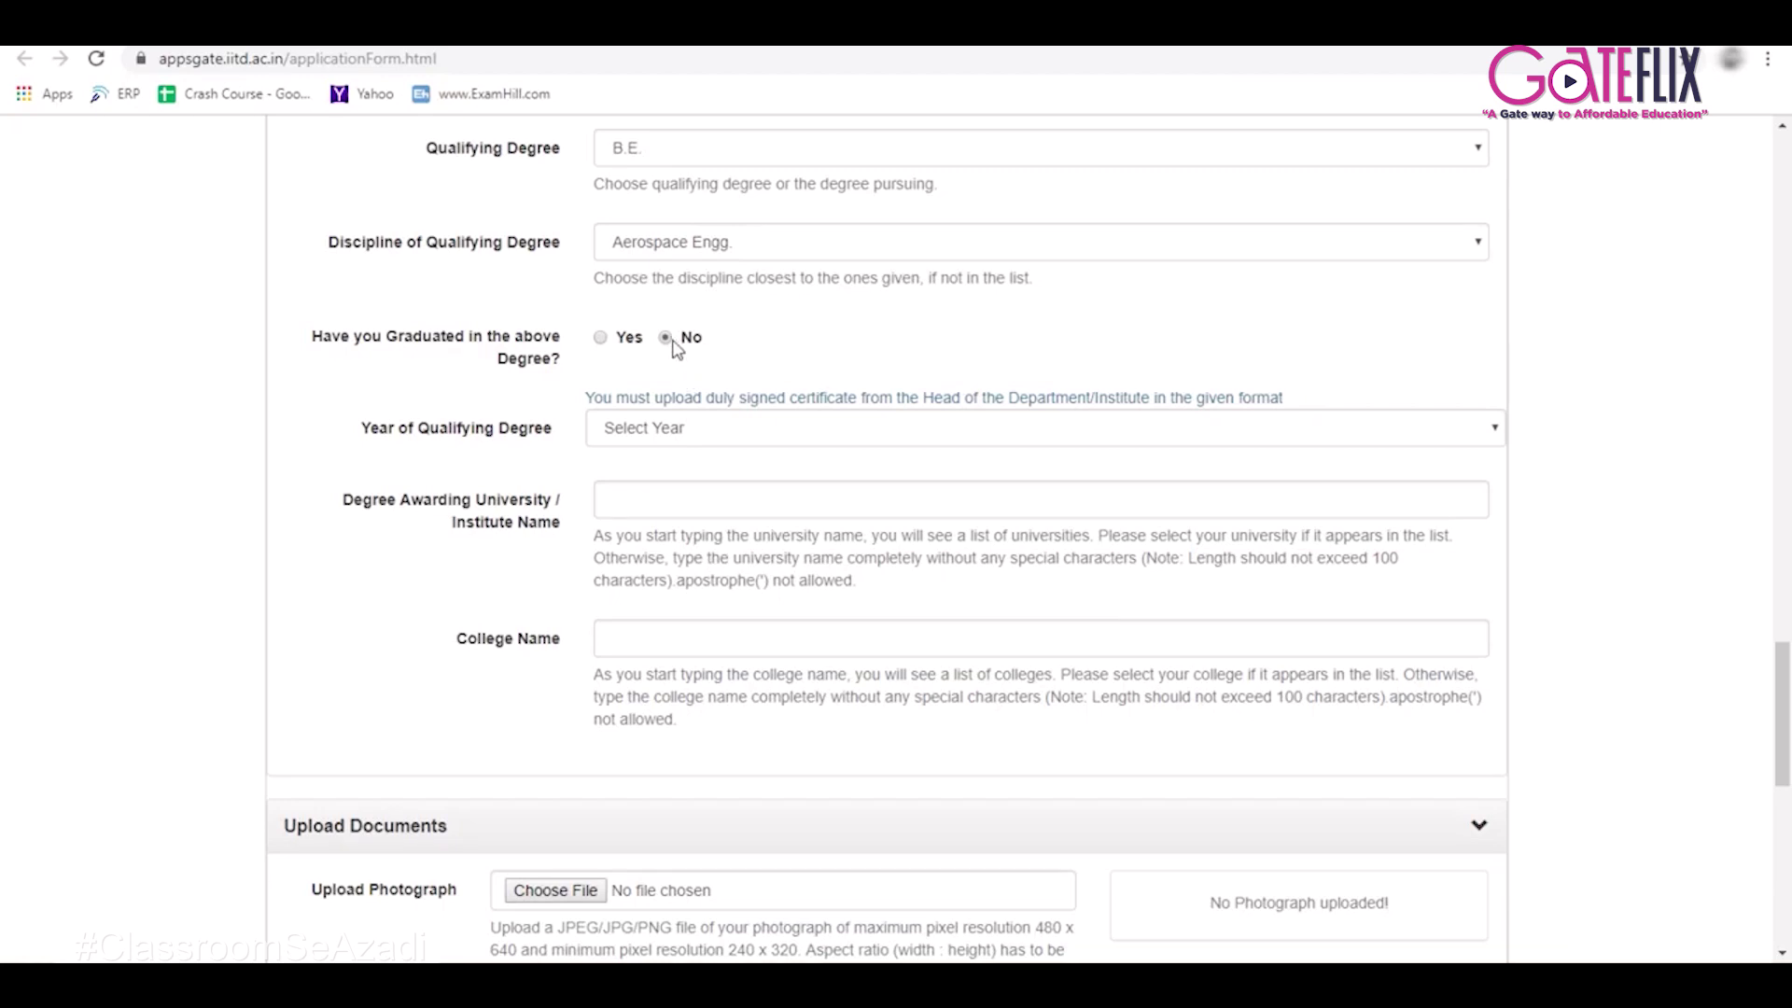
{"action": "left_click", "coordinate": [689, 439]}
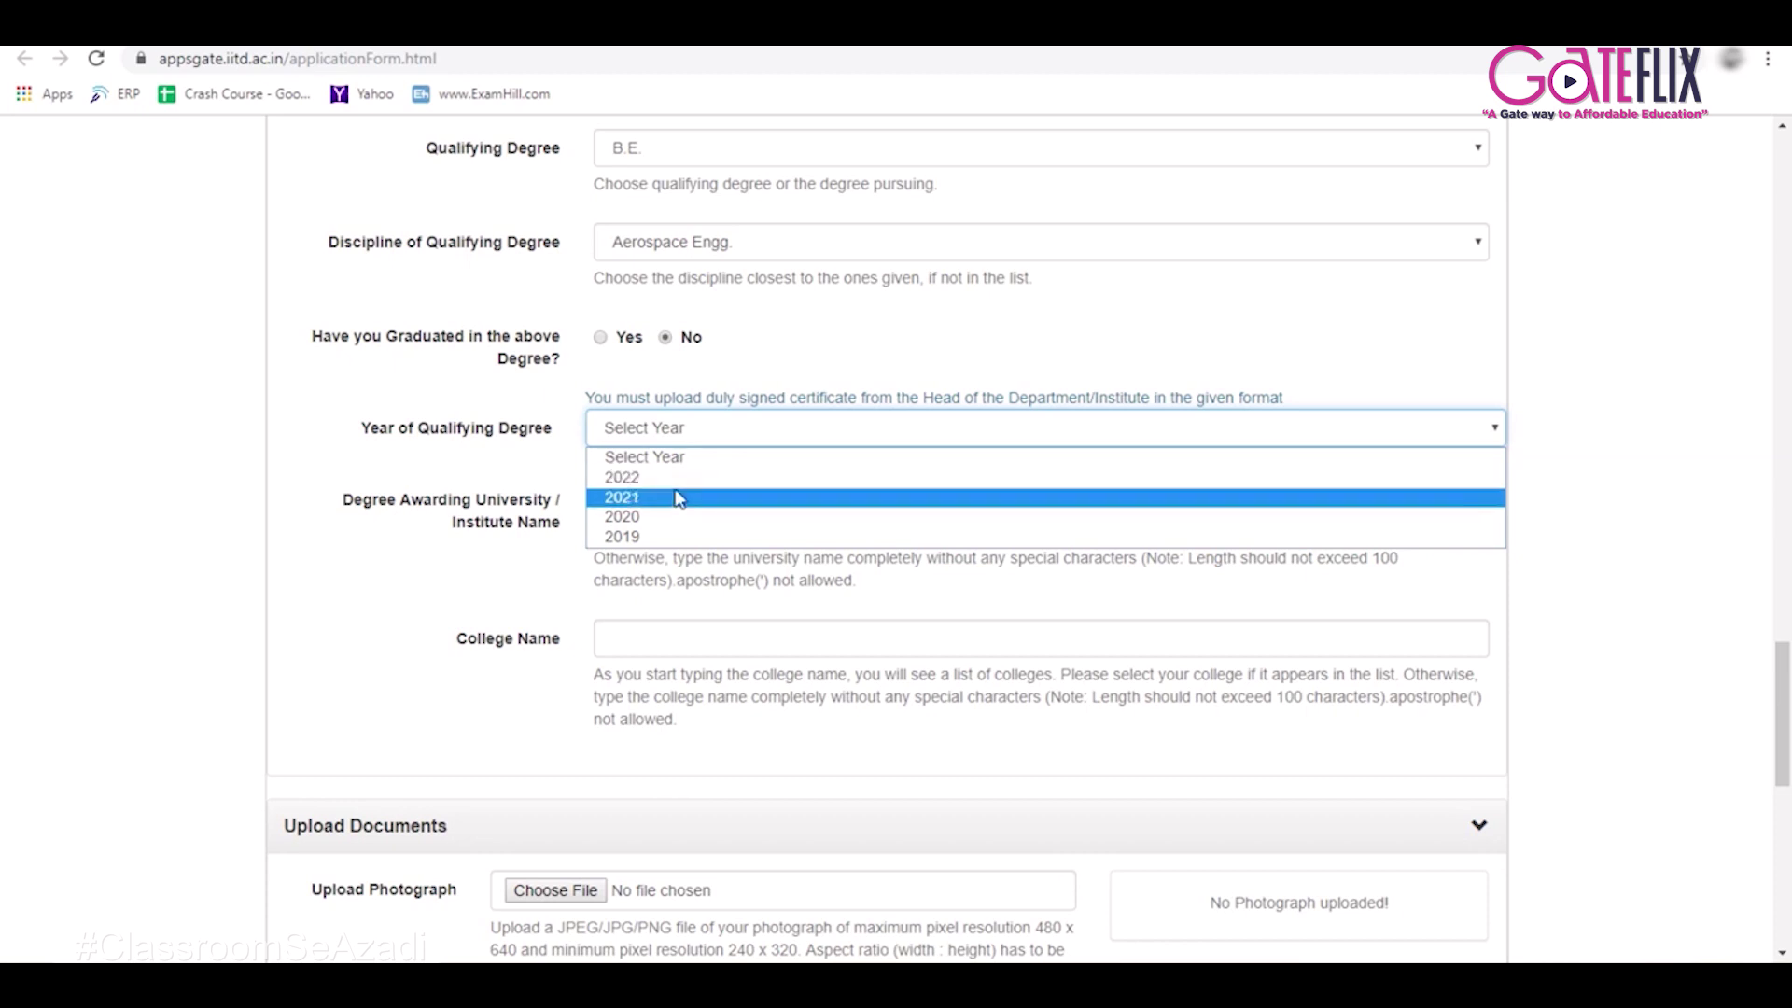
{"action": "left_click", "coordinate": [679, 498]}
{"action": "left_click", "coordinate": [633, 500]}
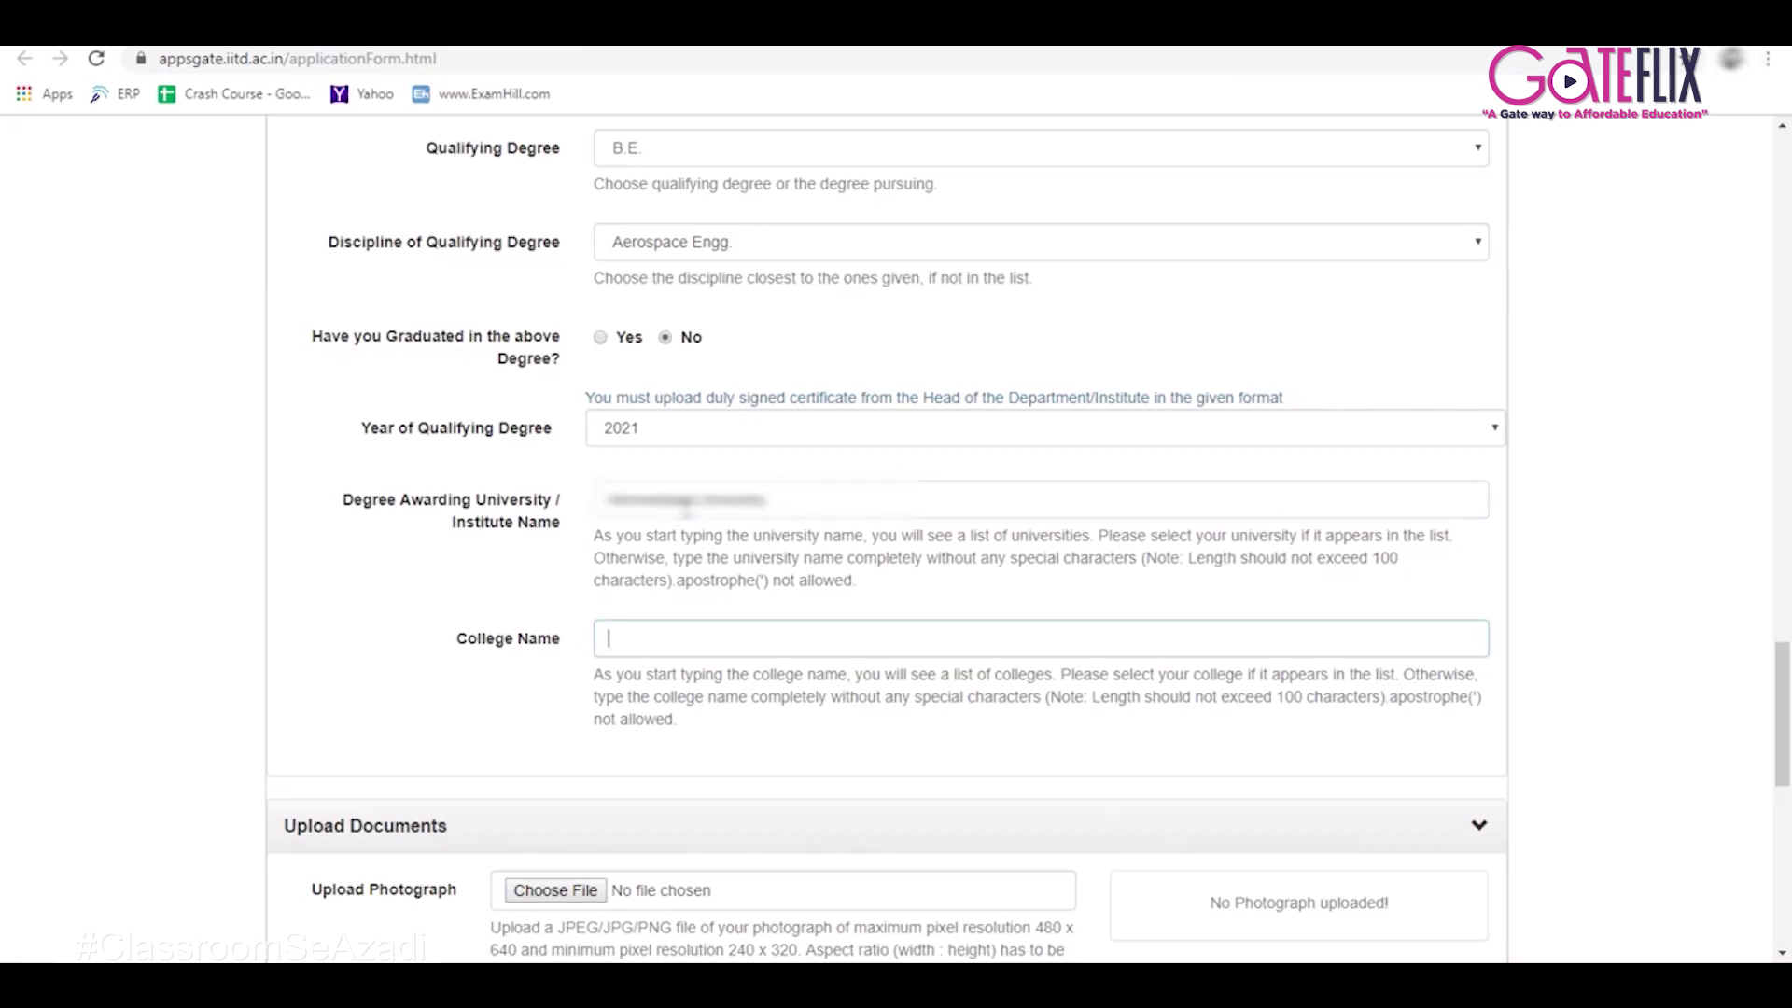
{"action": "type", "text": "a"}
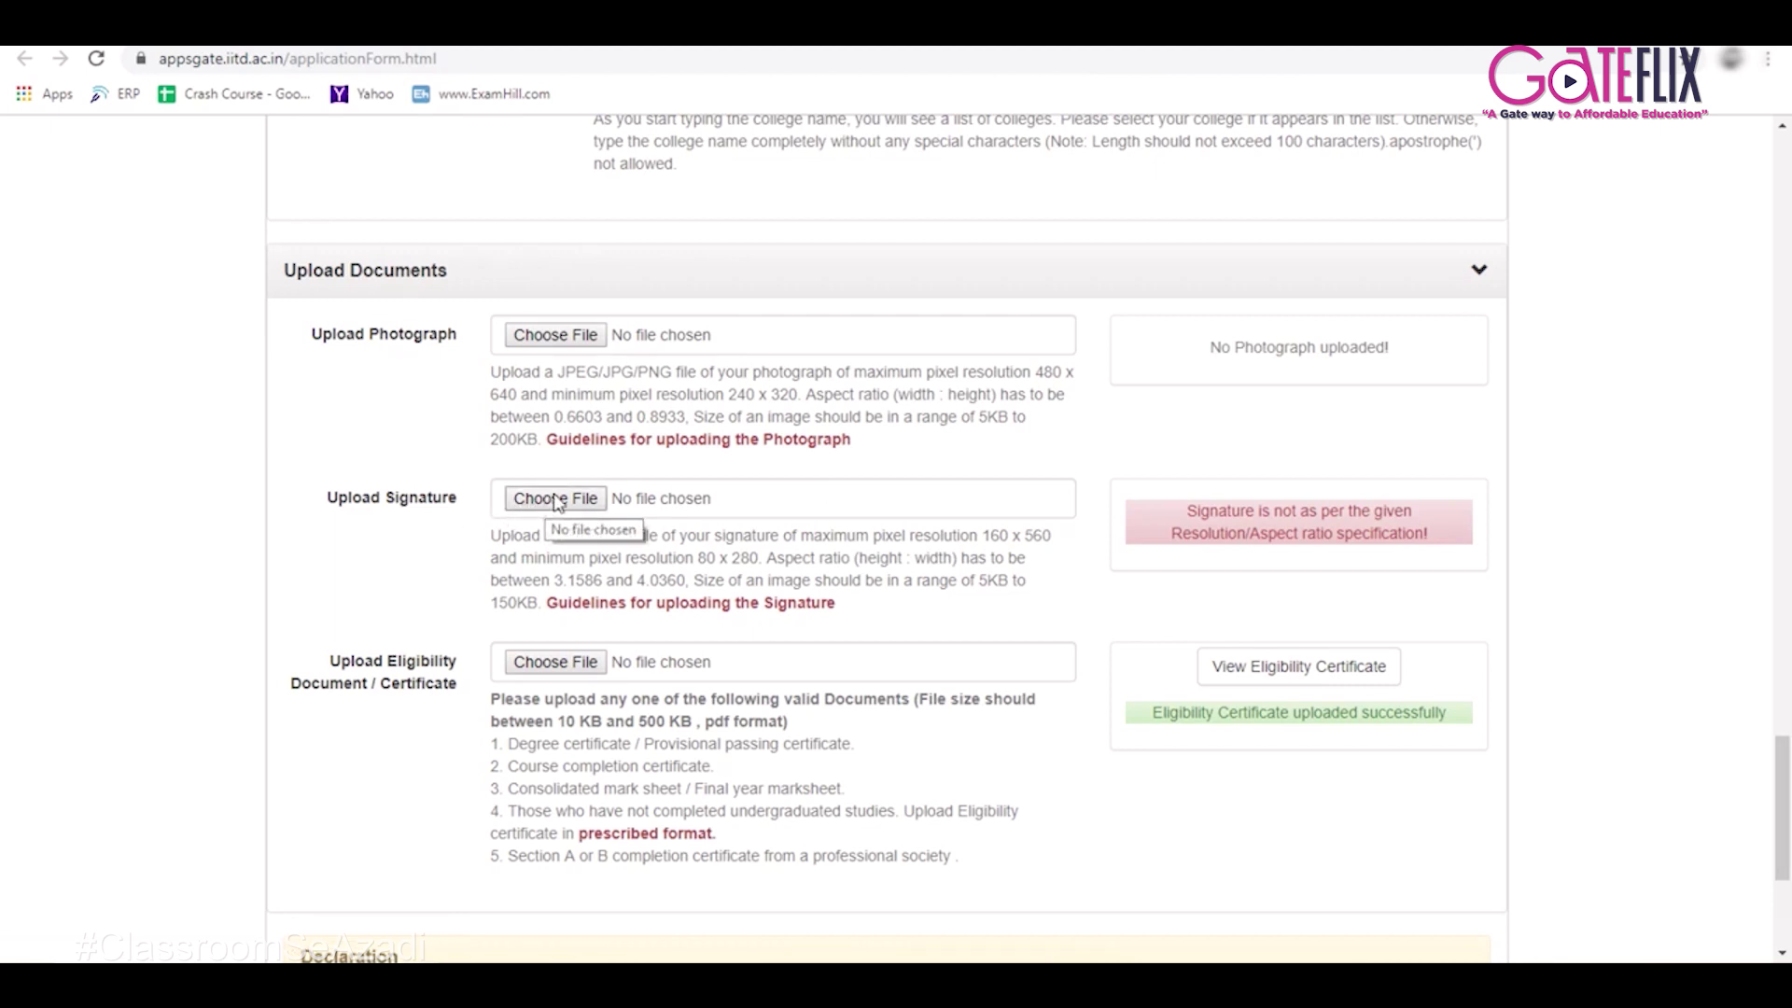
Scroll to Upload Documents and open the eligibility certificate's prescribed format link.
{"action": "scroll", "coordinate": [558, 509], "scroll_direction": "down", "scroll_amount": 2}
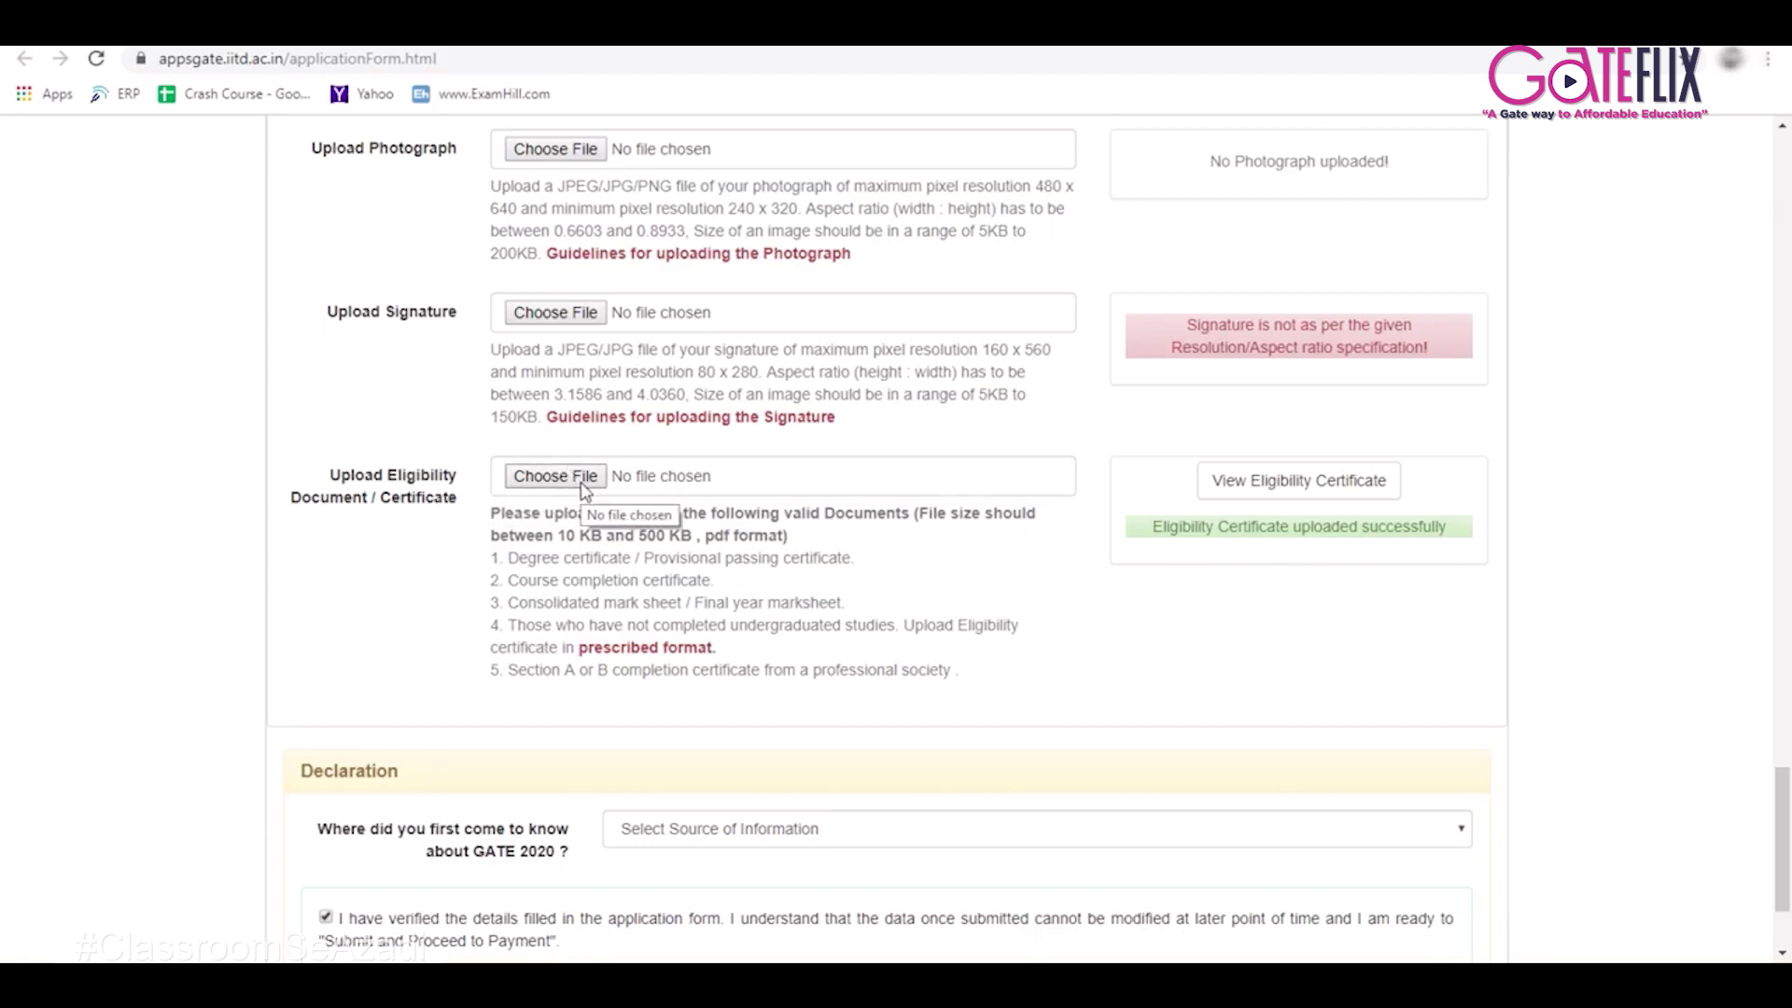
{"action": "left_click", "coordinate": [651, 647]}
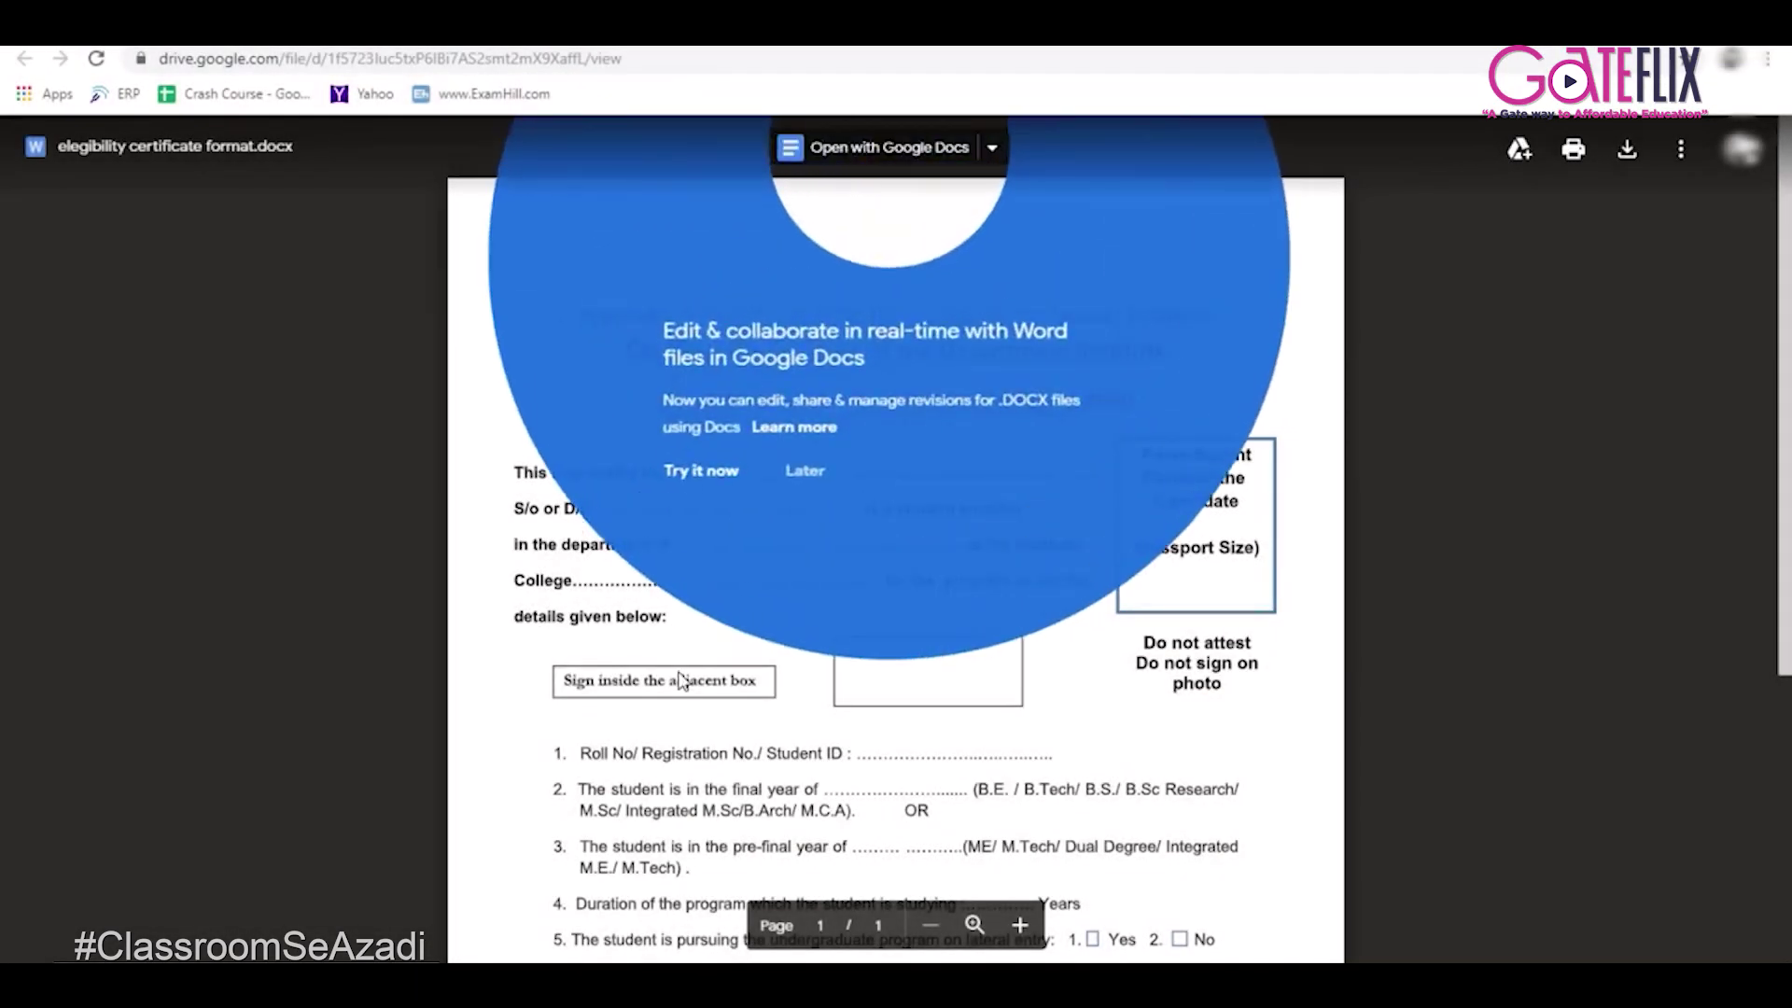
Dismiss the Google Docs prompt, read through the certificate template, and return to the form.
{"action": "left_click", "coordinate": [685, 681]}
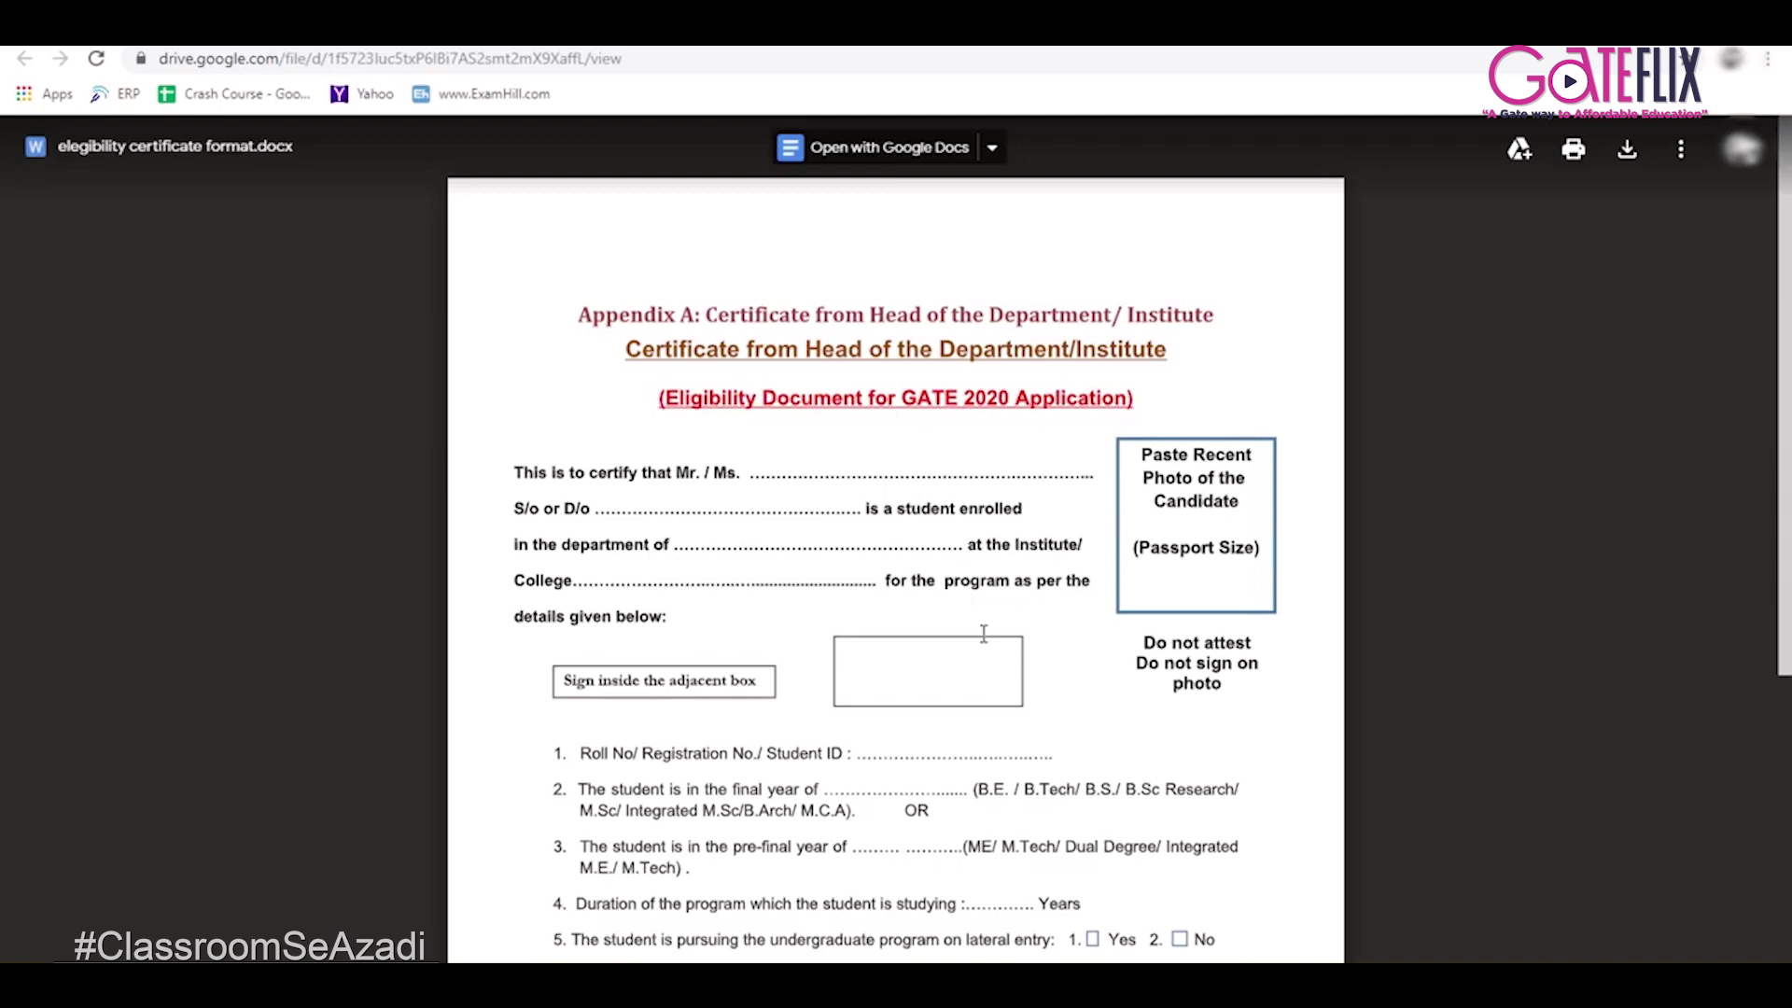
{"action": "scroll", "coordinate": [899, 663], "scroll_direction": "down", "scroll_amount": 4}
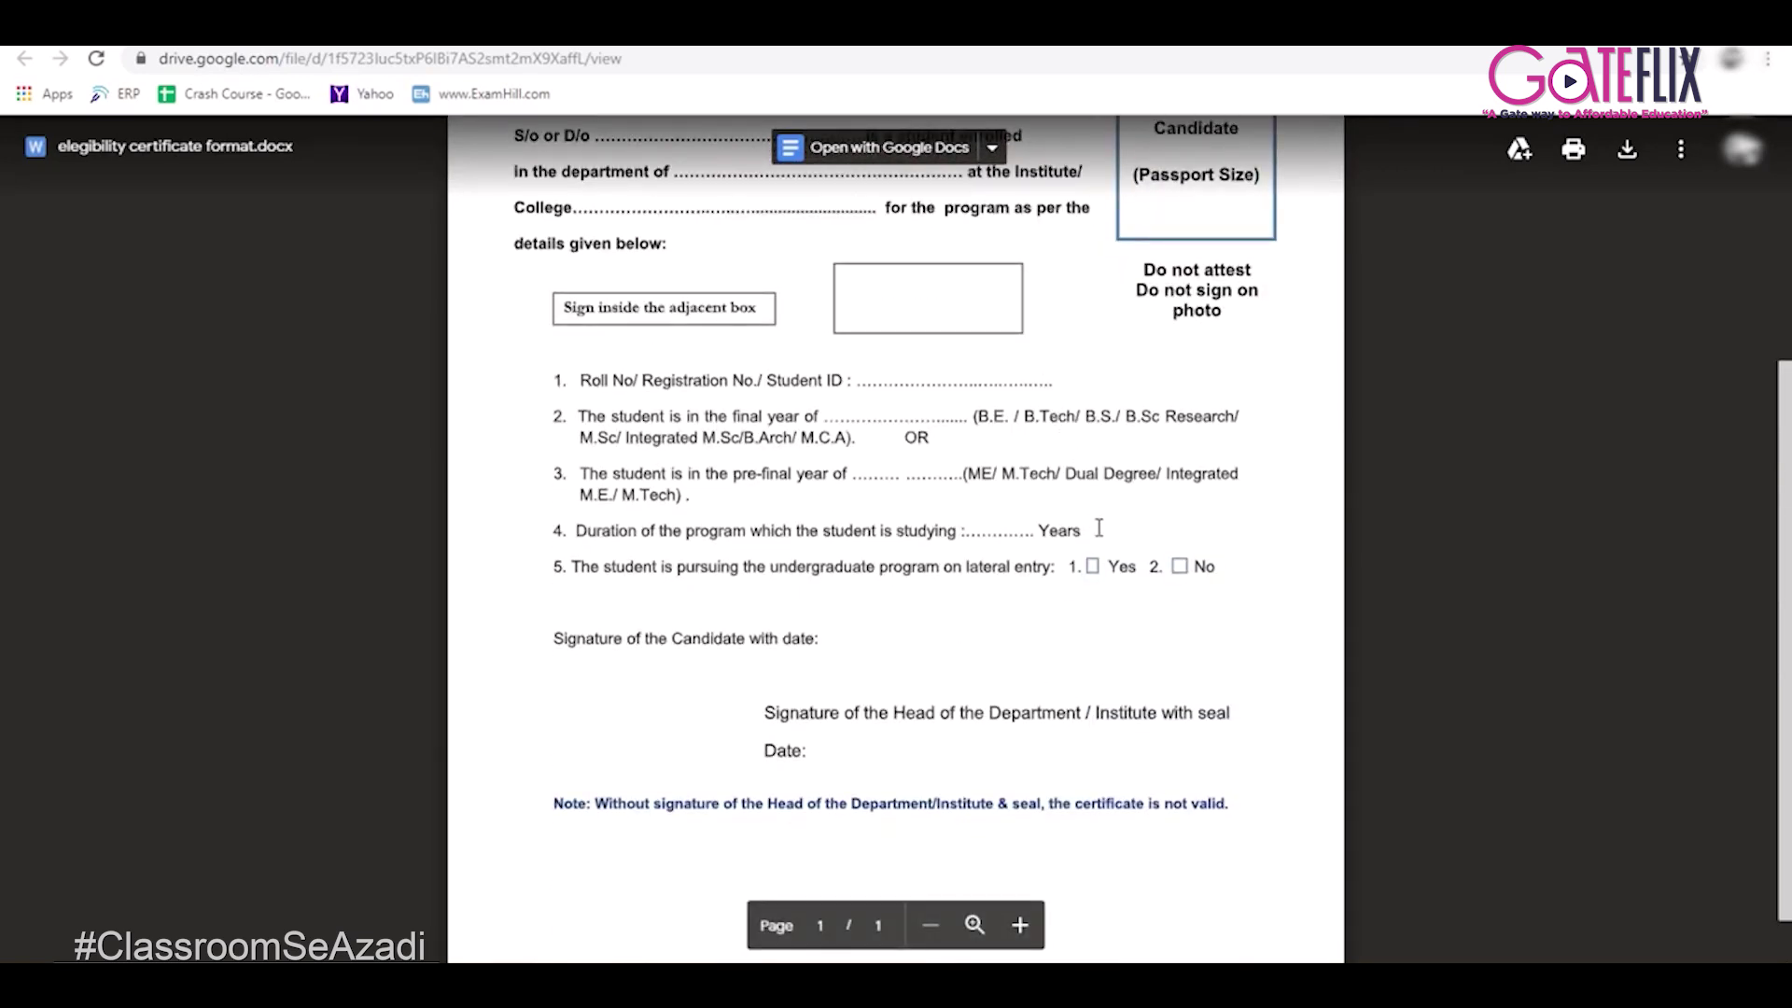
{"action": "scroll", "coordinate": [1083, 607], "scroll_direction": "down", "scroll_amount": 1}
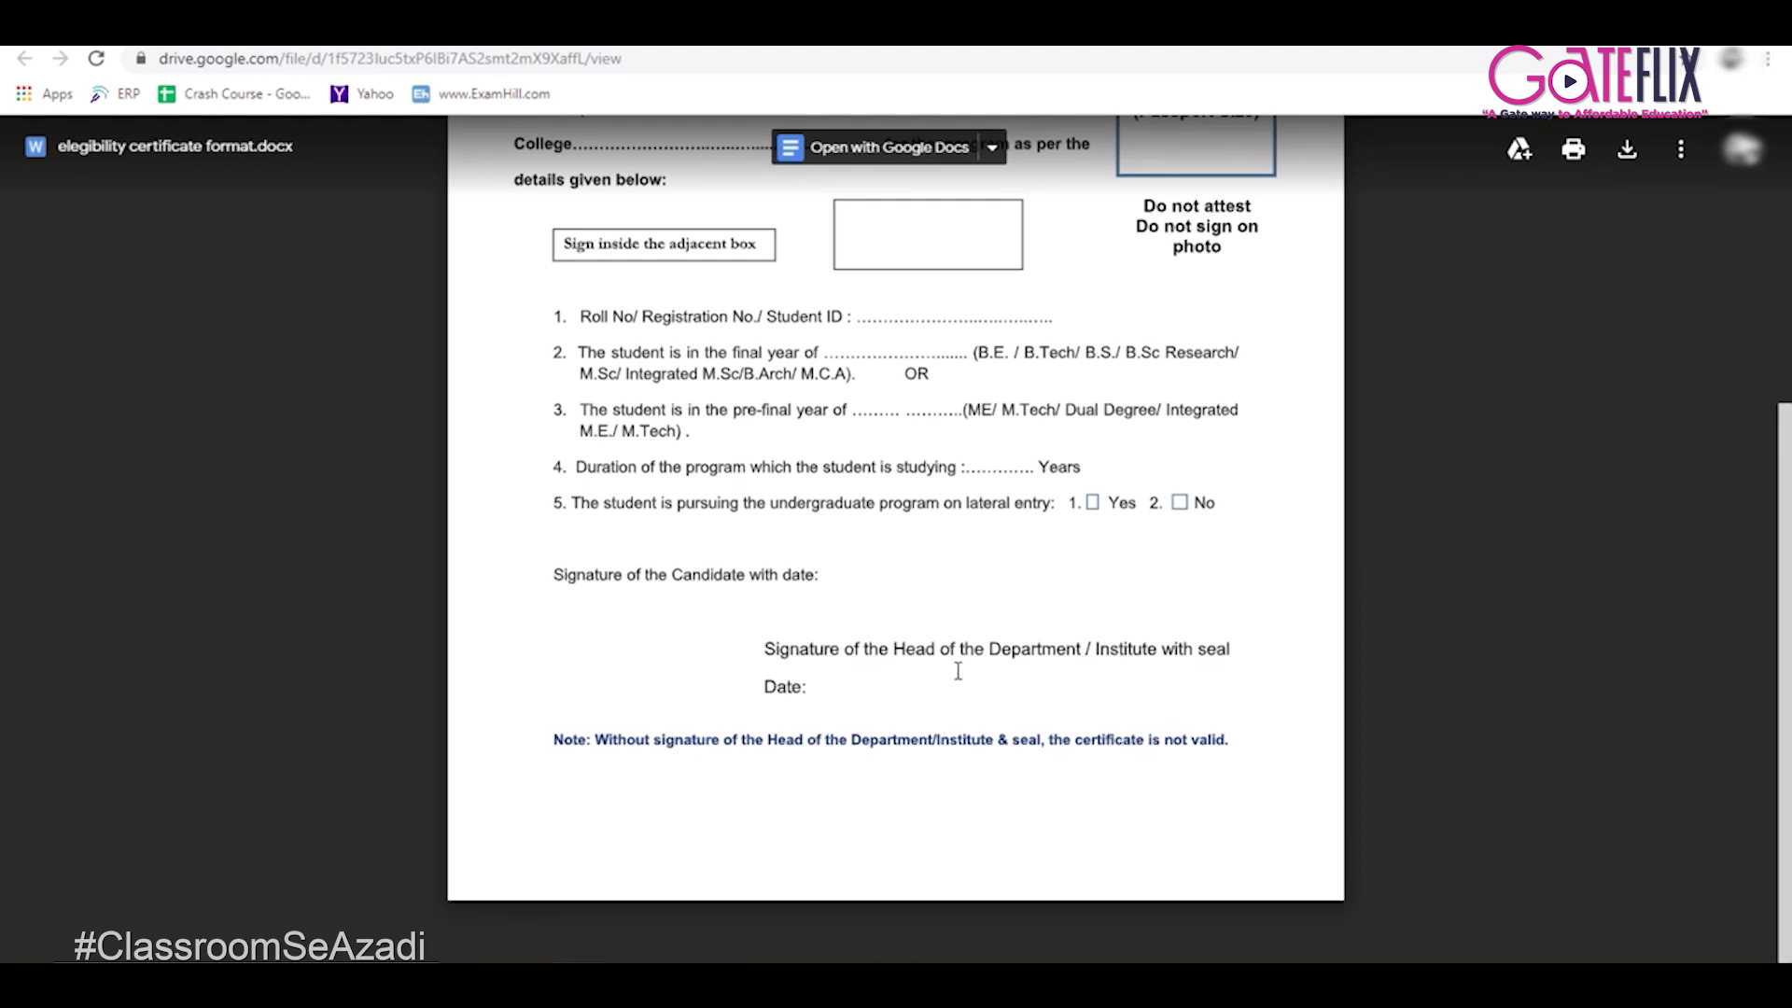
{"action": "scroll", "coordinate": [717, 467], "scroll_direction": "up", "scroll_amount": 5}
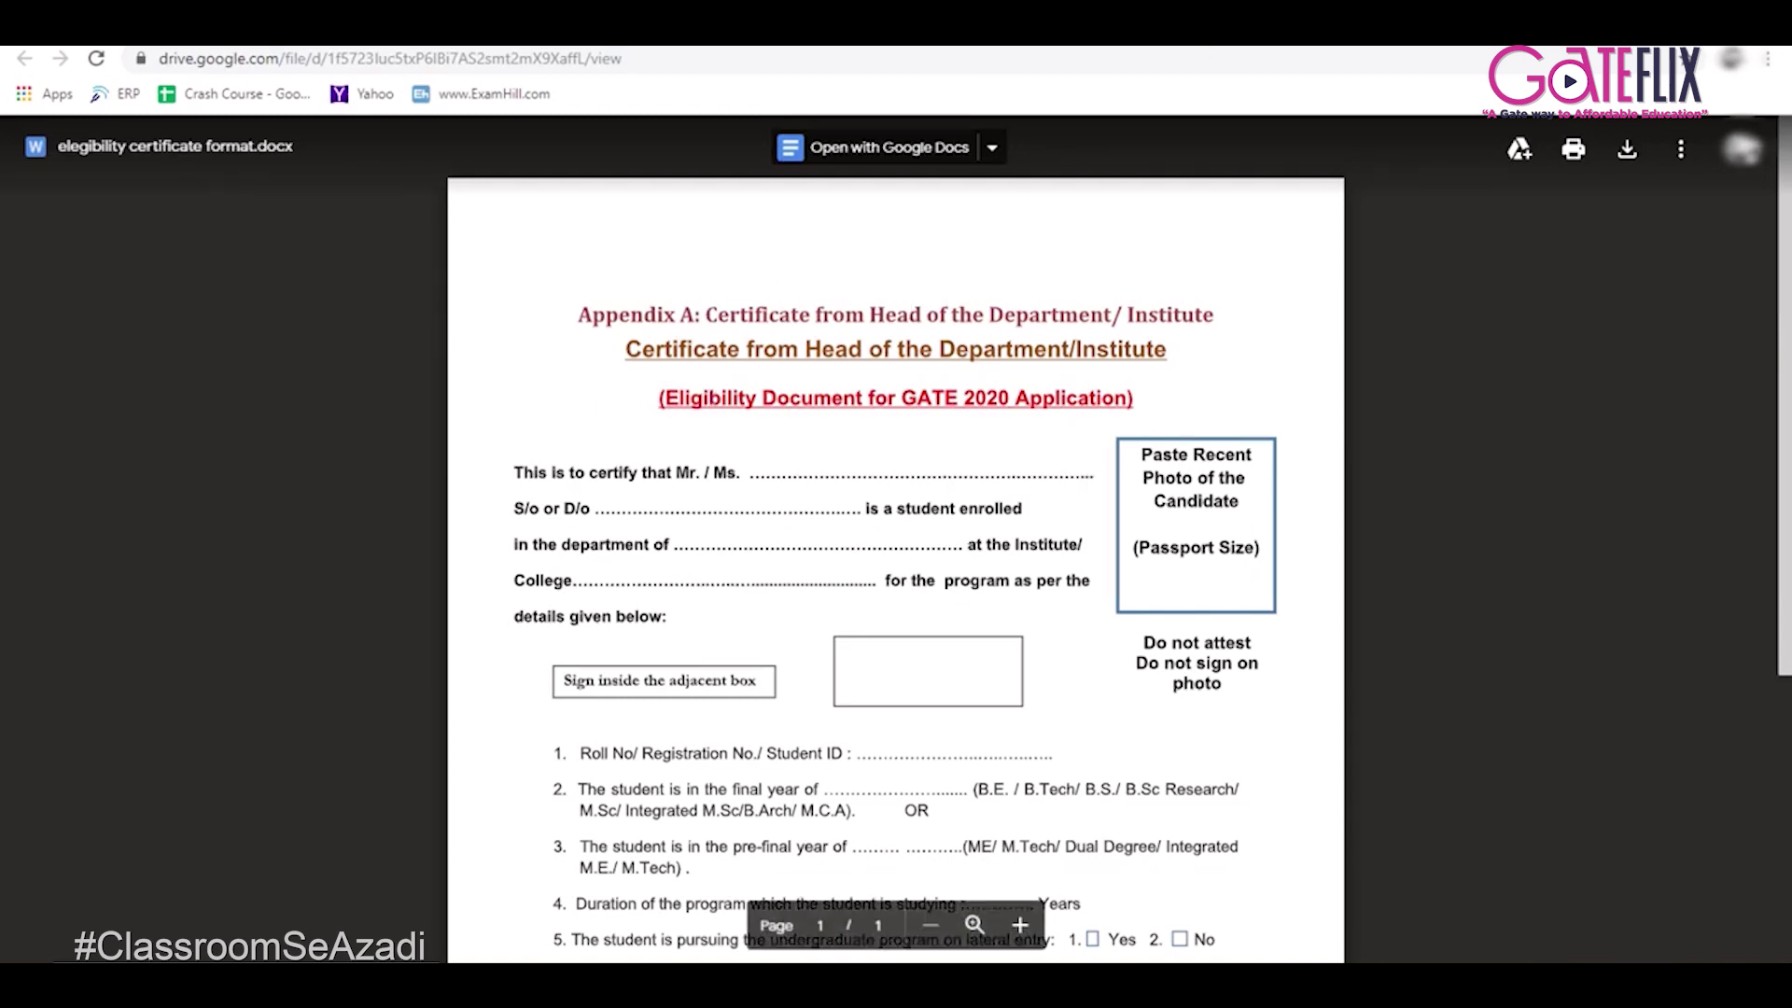
{"action": "left_click", "coordinate": [1101, 30]}
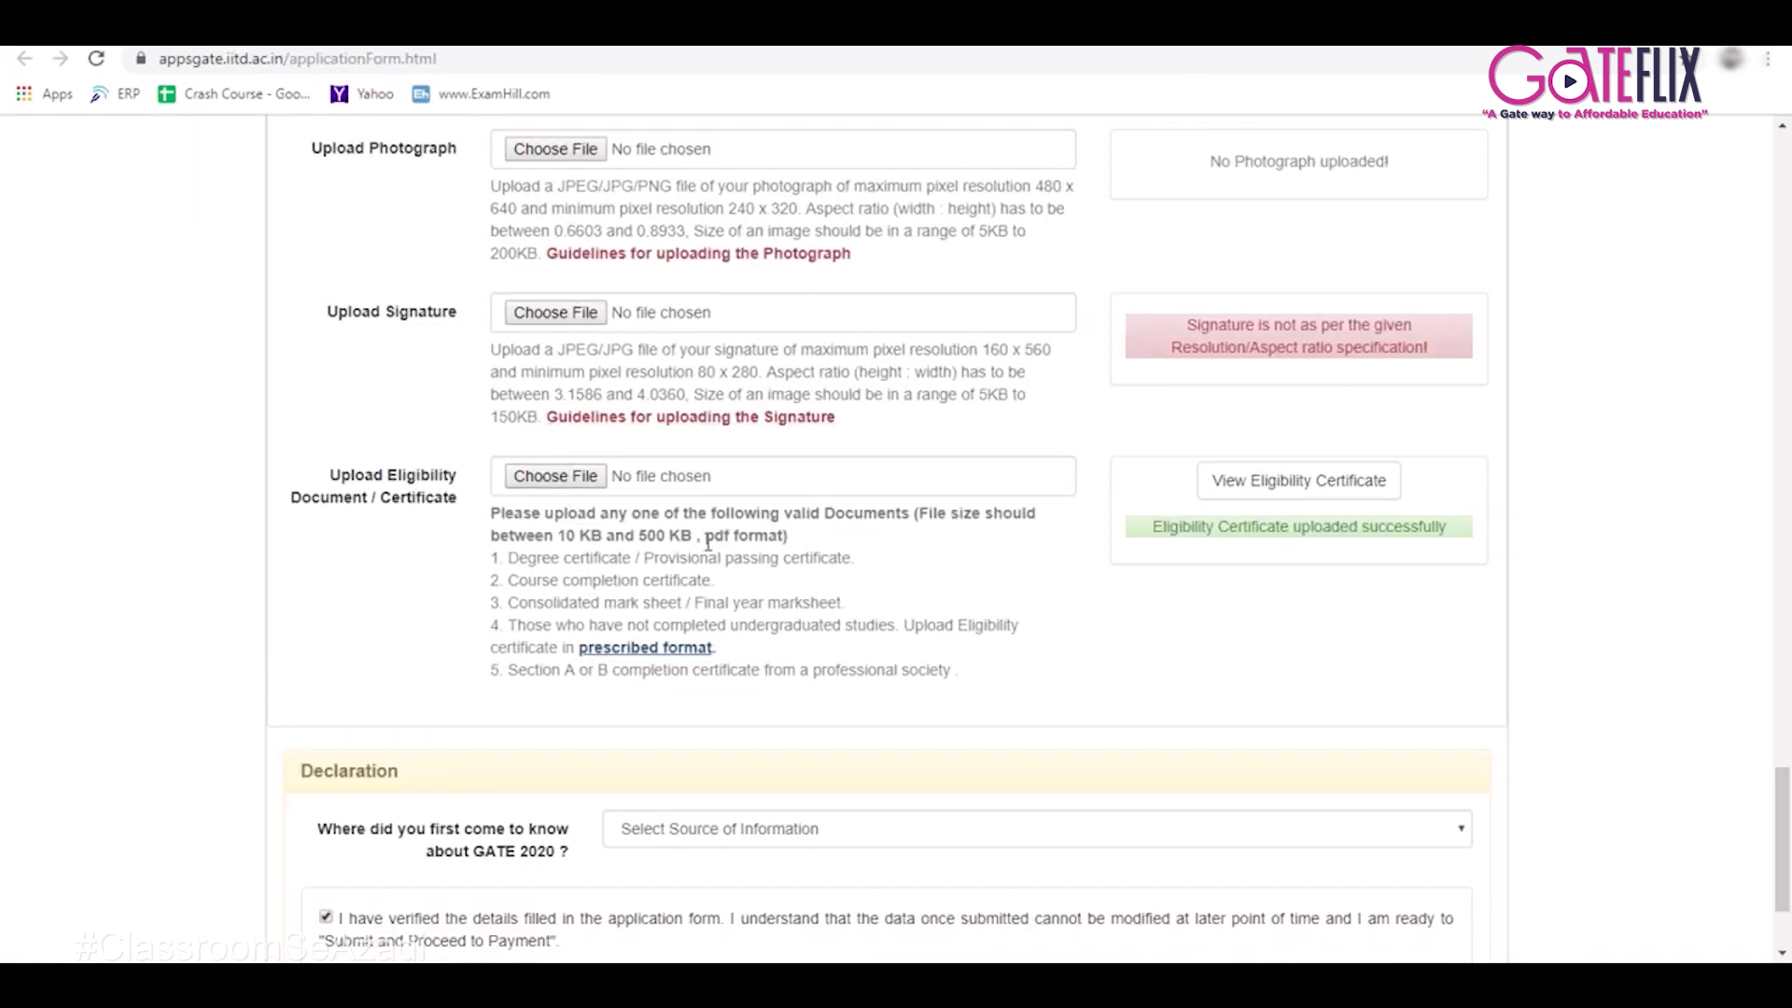
{"action": "left_click_drag", "start_coordinate": [707, 538], "coordinate": [804, 549]}
{"action": "left_click", "coordinate": [807, 546]}
{"action": "left_click_drag", "start_coordinate": [562, 533], "coordinate": [702, 545]}
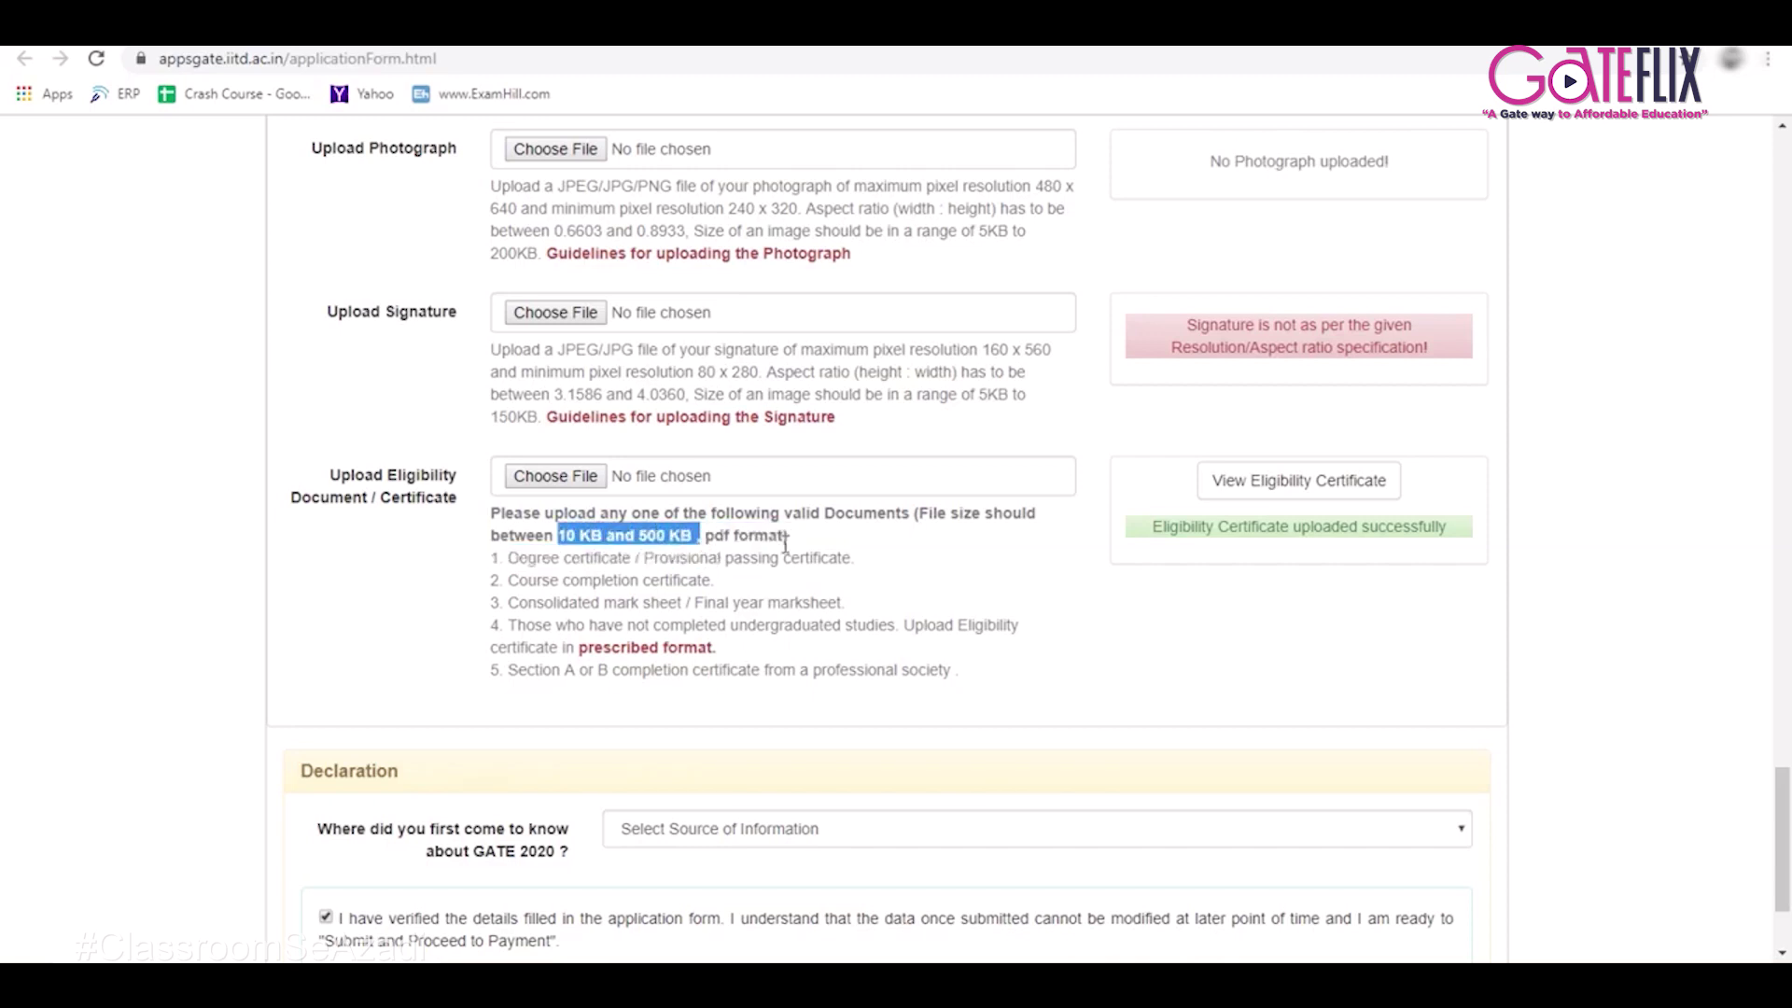
{"action": "left_click", "coordinate": [997, 597]}
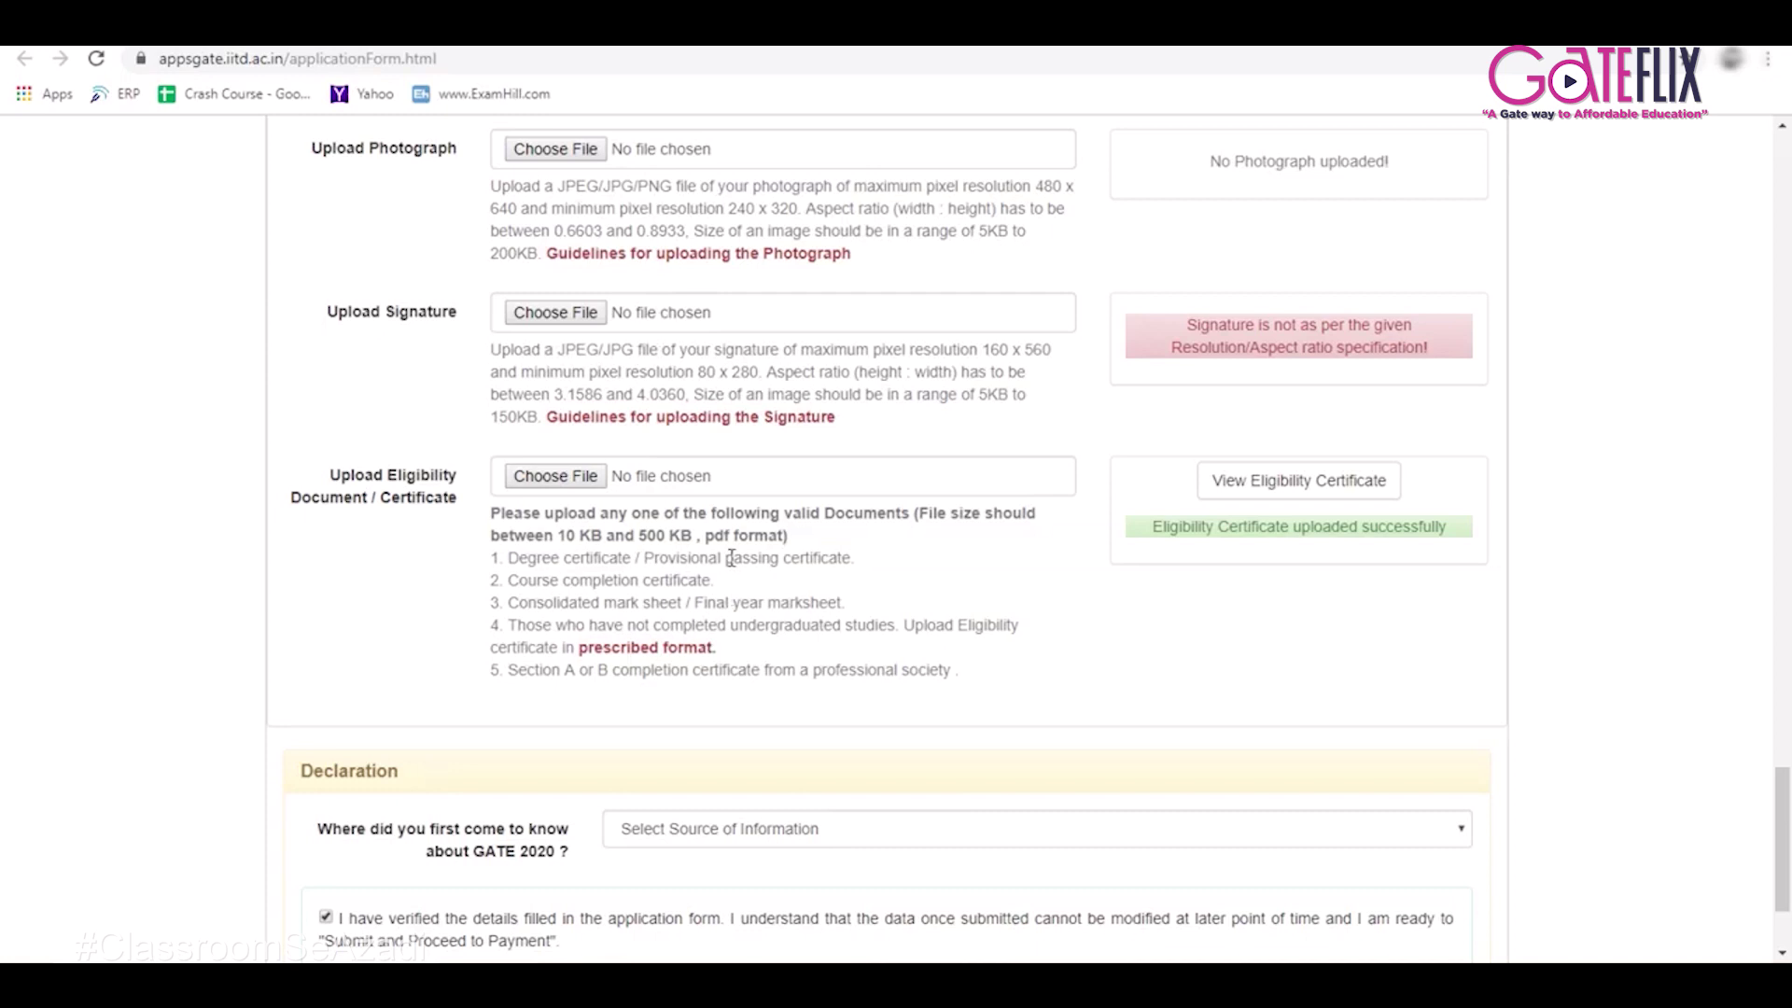
{"action": "scroll", "coordinate": [733, 560], "scroll_direction": "down", "scroll_amount": 2}
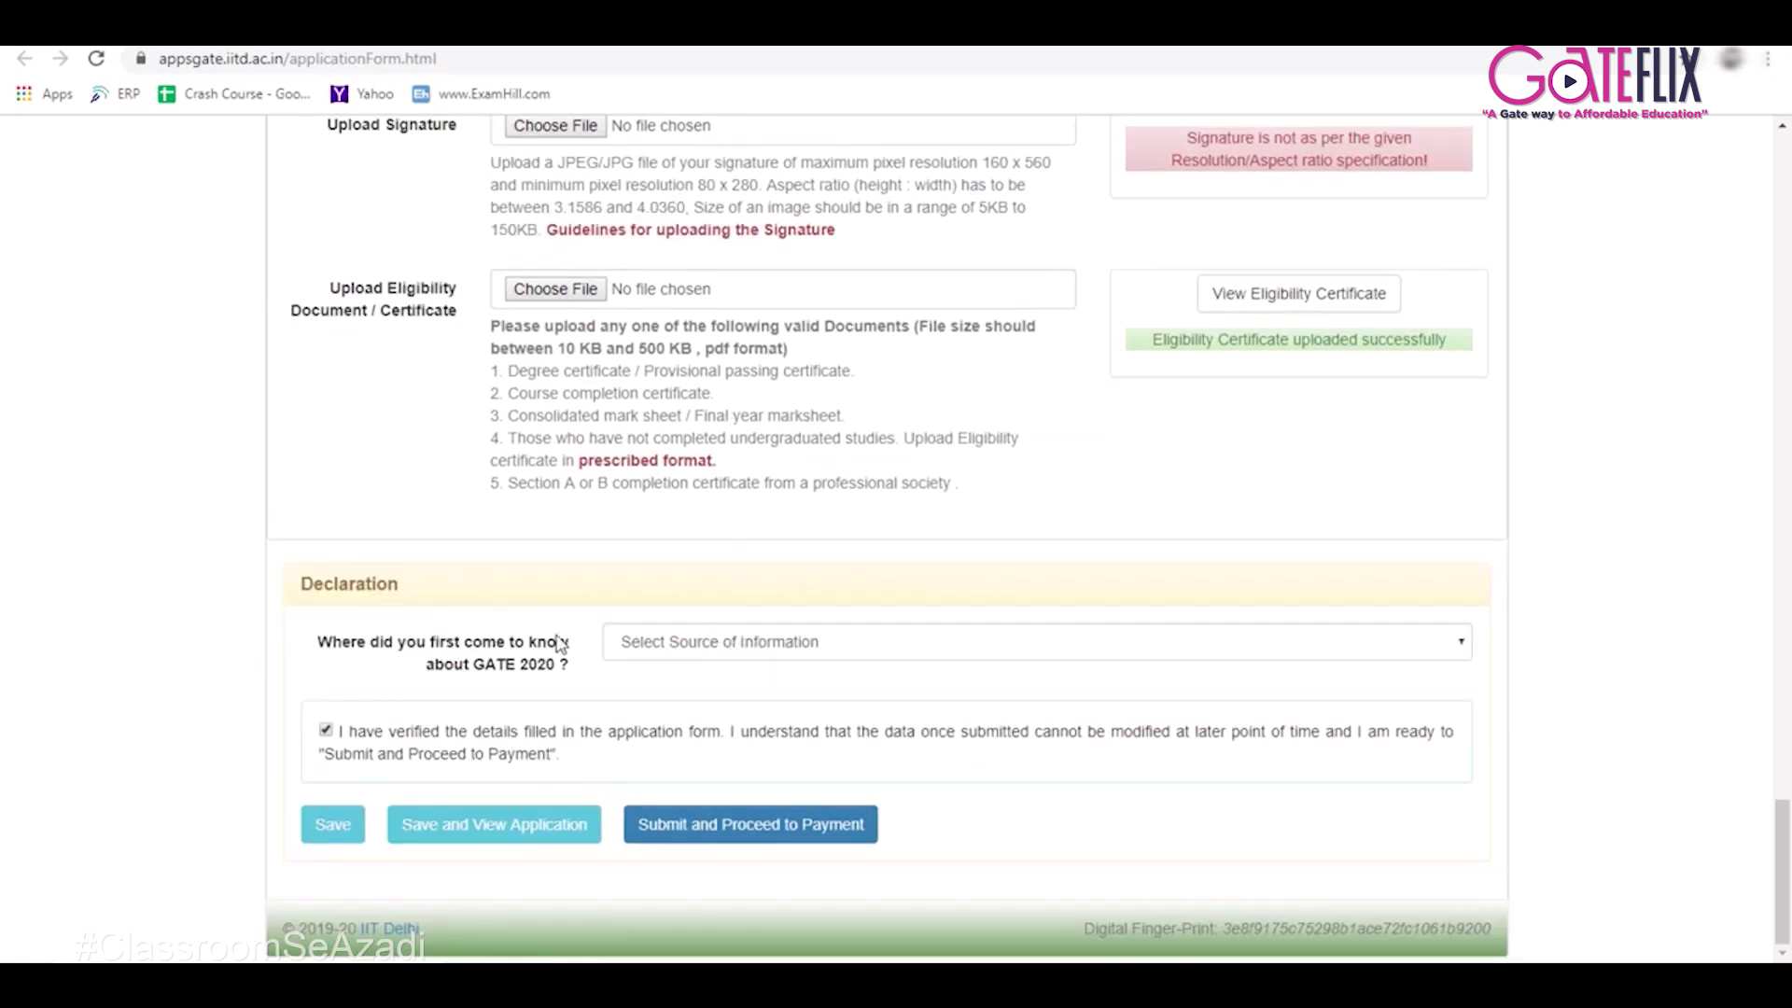
Choose Internet Search as where you first heard about GATE 2020.
{"action": "left_click", "coordinate": [786, 656]}
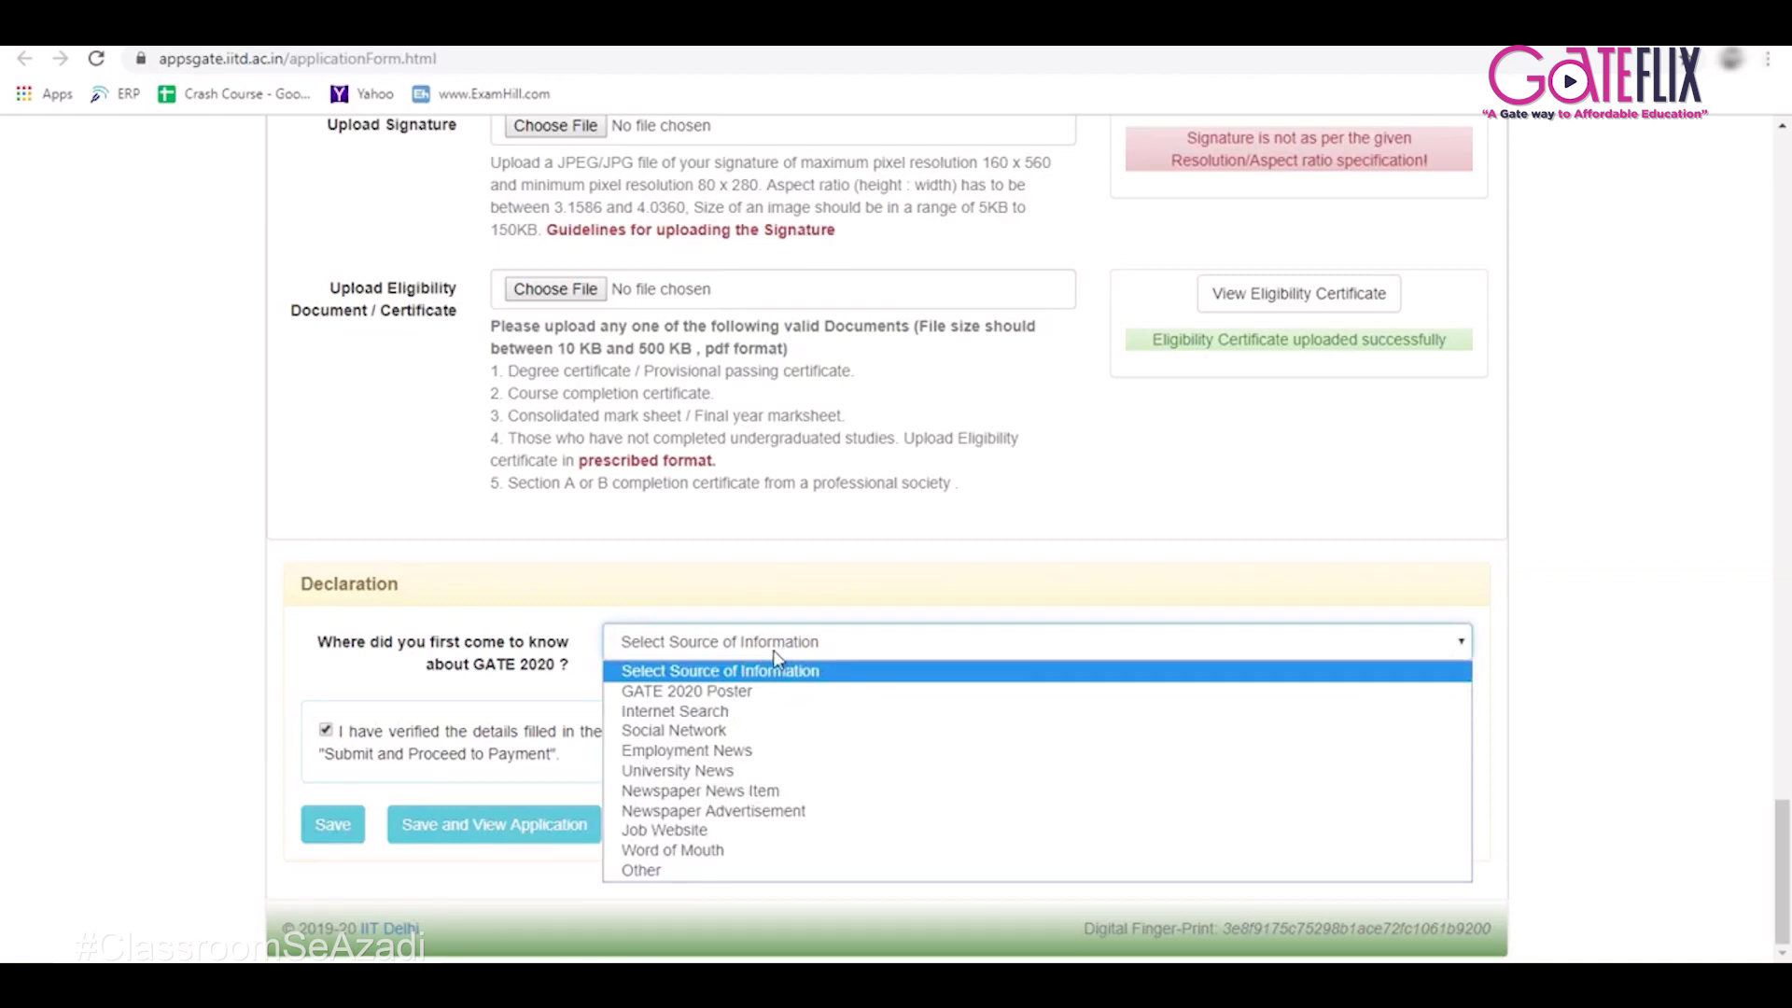
{"action": "left_click", "coordinate": [731, 715]}
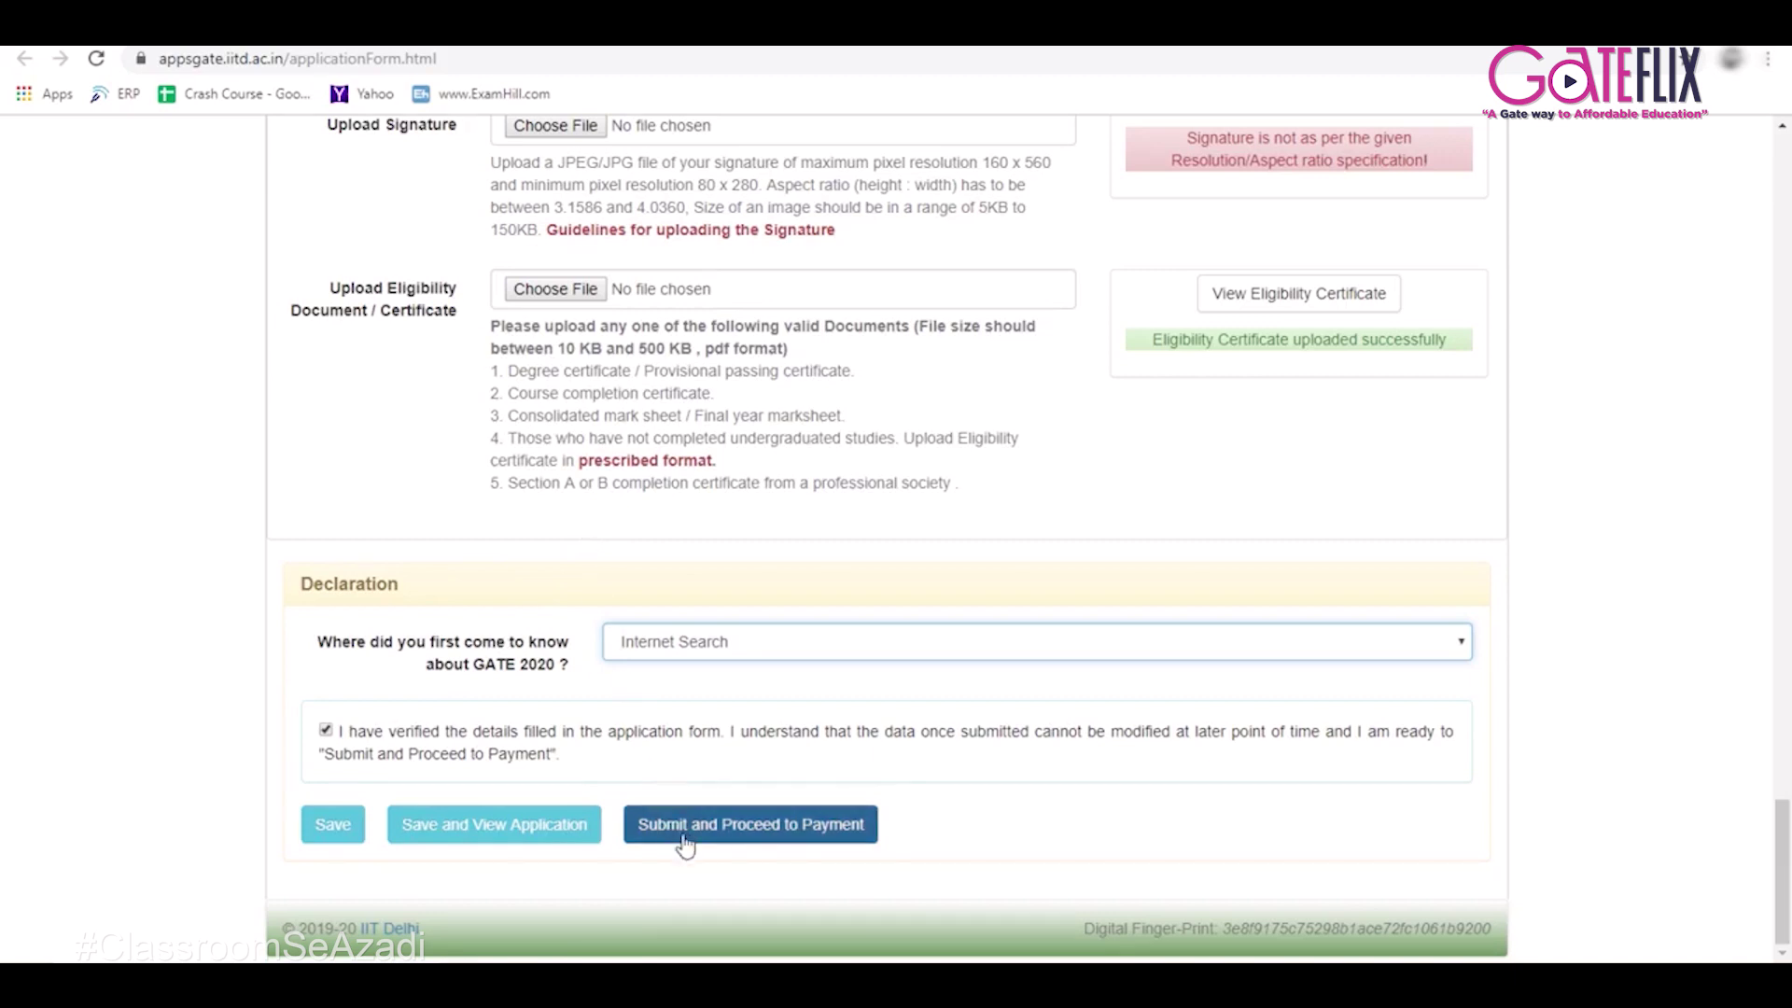
Save the application and scroll through the saved view.
{"action": "left_click", "coordinate": [486, 825]}
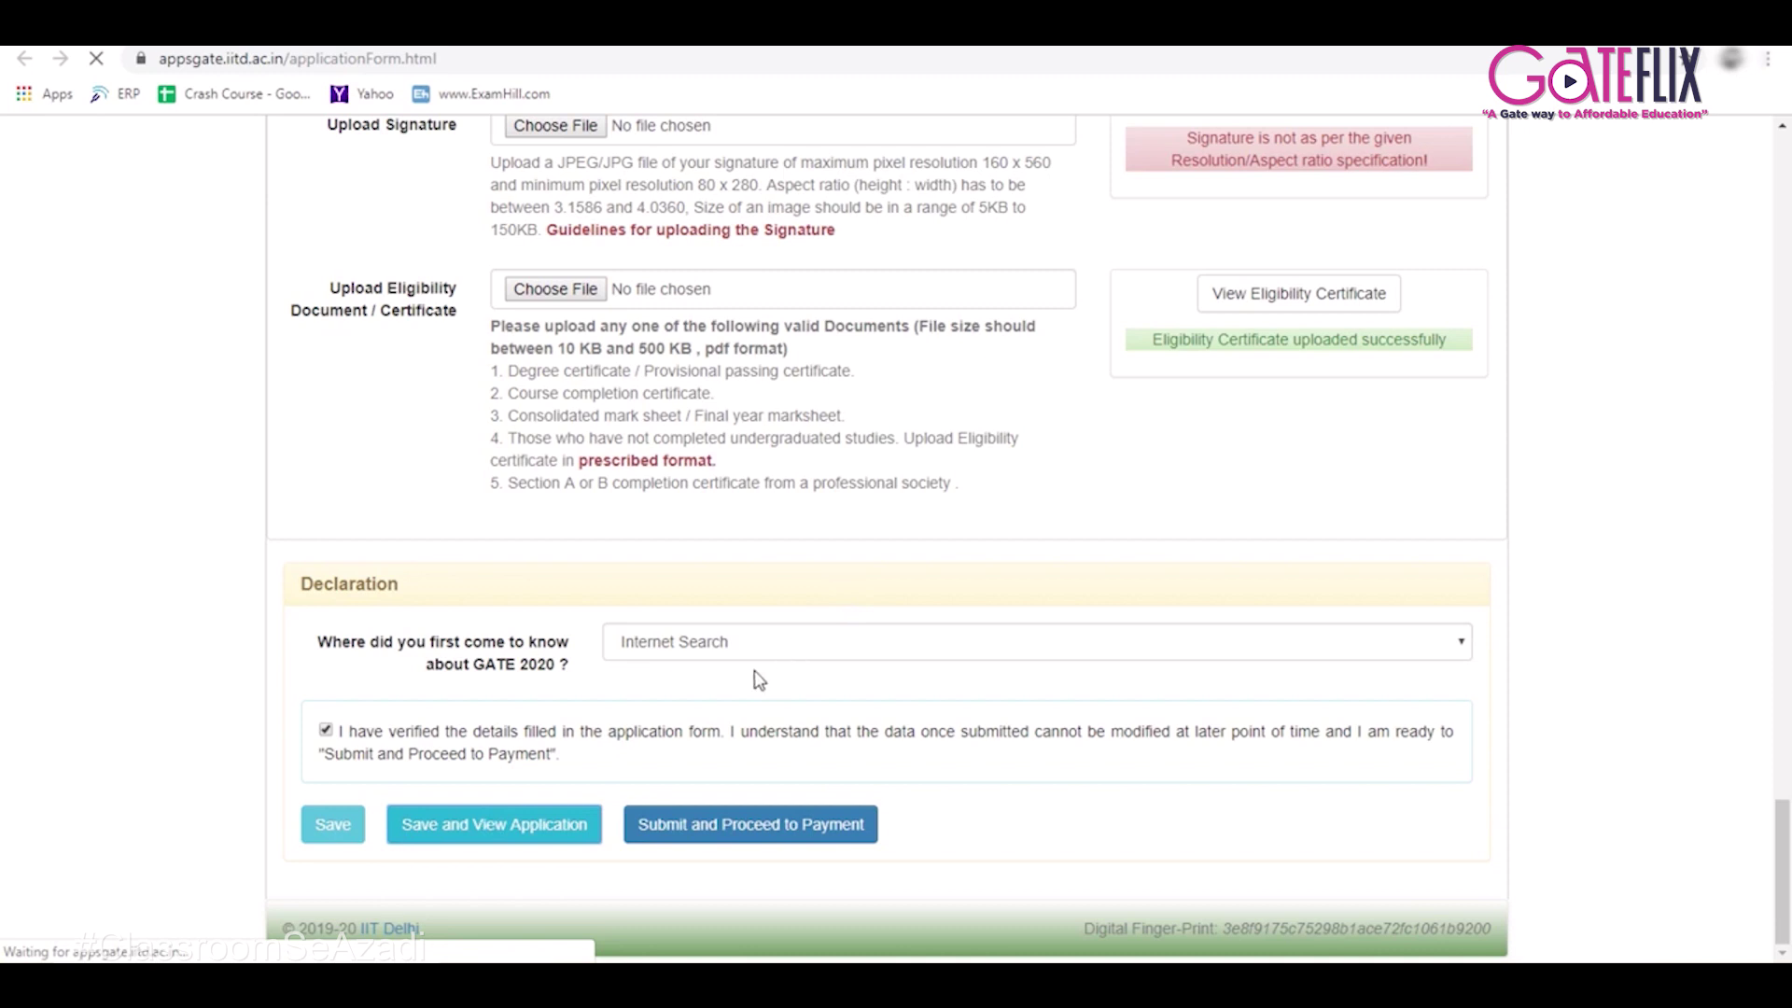
{"action": "scroll", "coordinate": [774, 544], "scroll_direction": "down", "scroll_amount": 13}
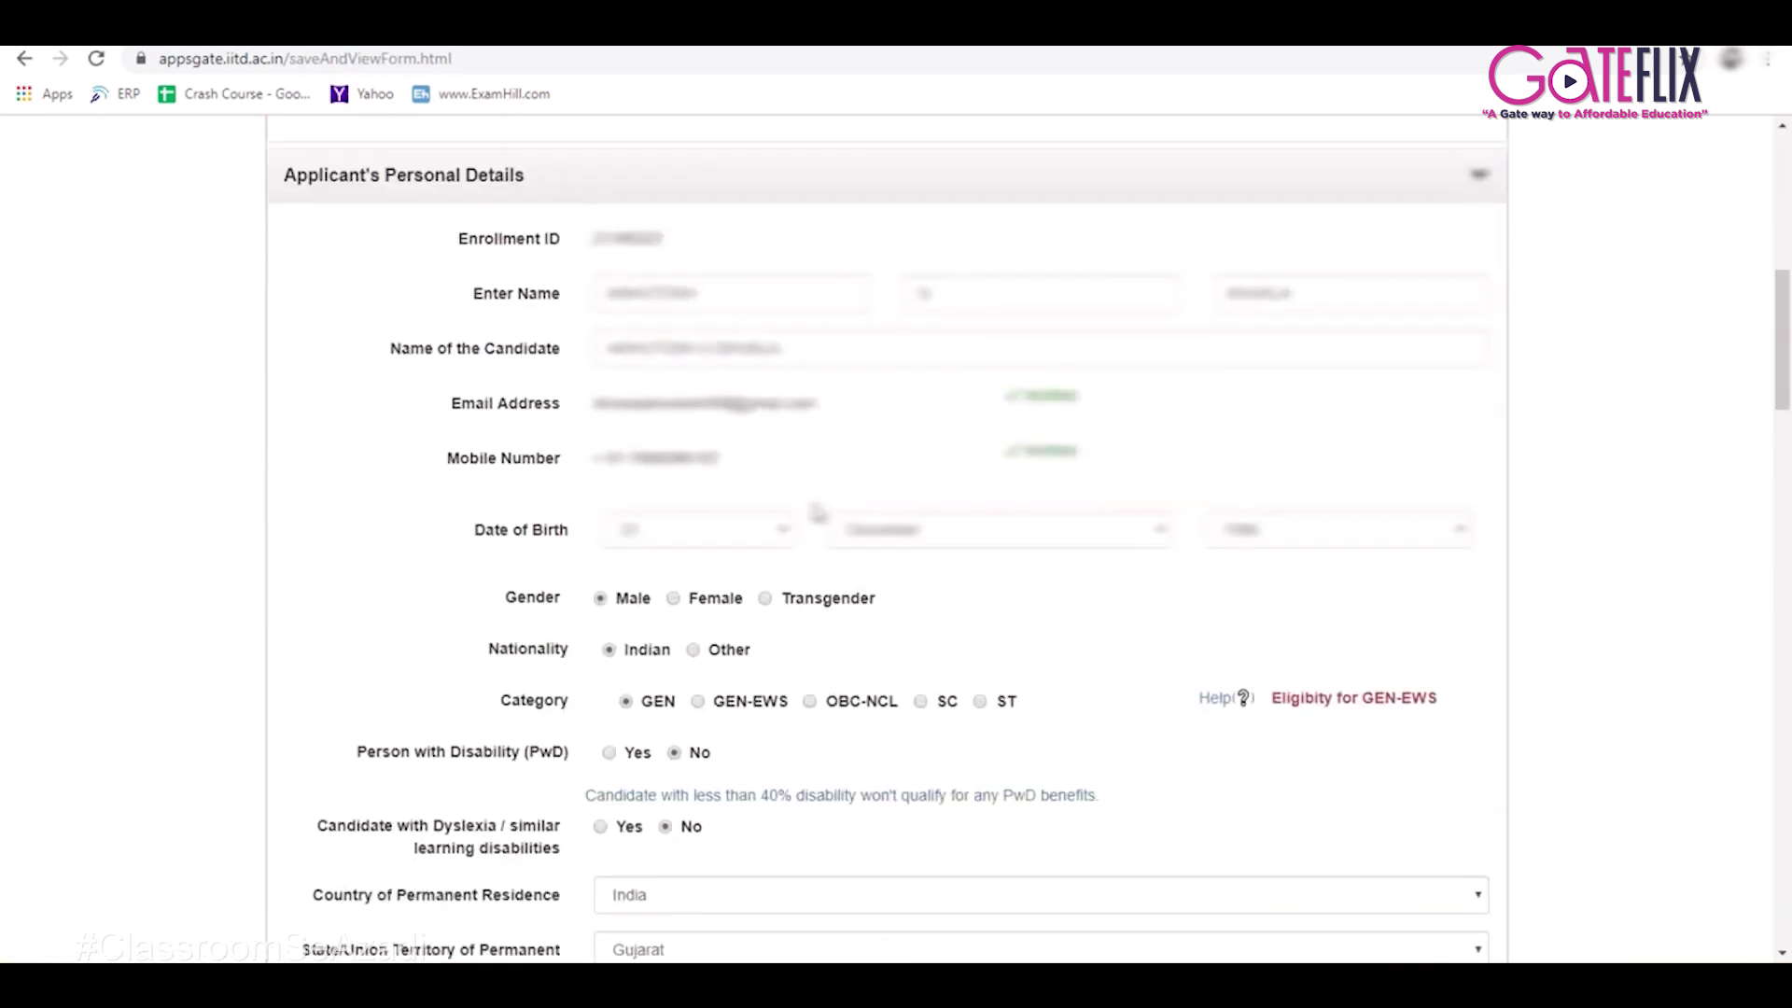
{"action": "scroll", "coordinate": [817, 512], "scroll_direction": "down", "scroll_amount": 12}
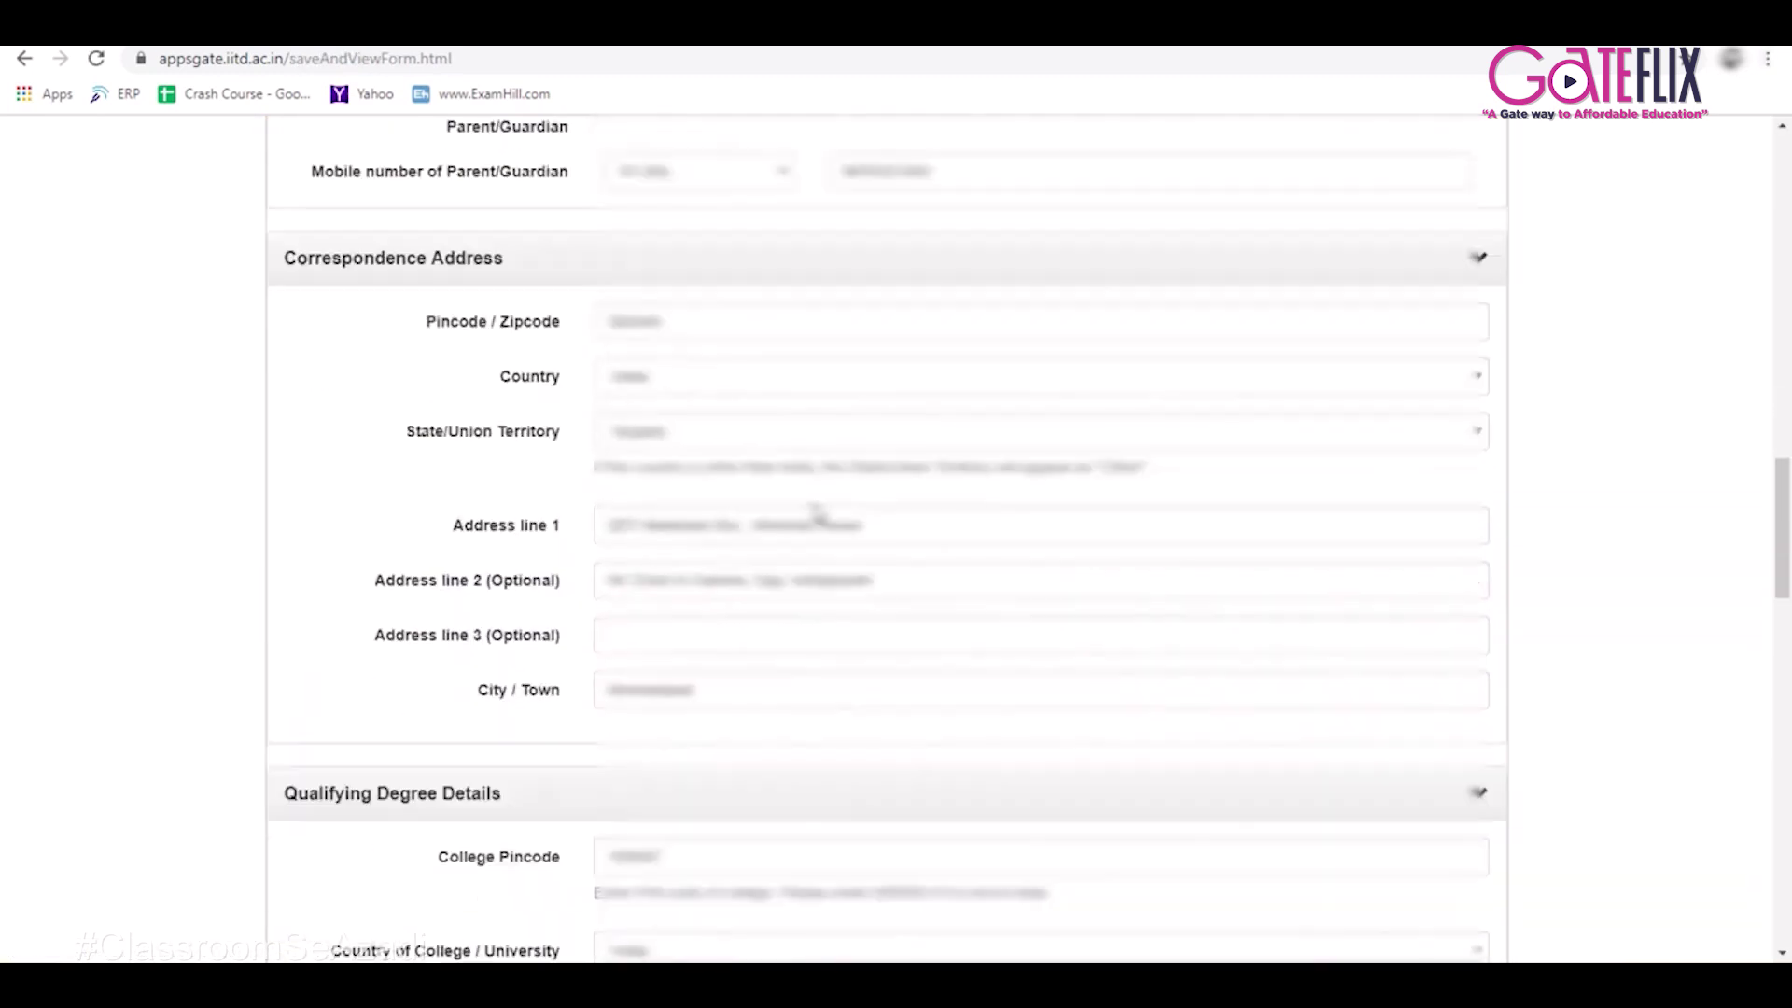
{"action": "scroll", "coordinate": [815, 504], "scroll_direction": "down", "scroll_amount": 15}
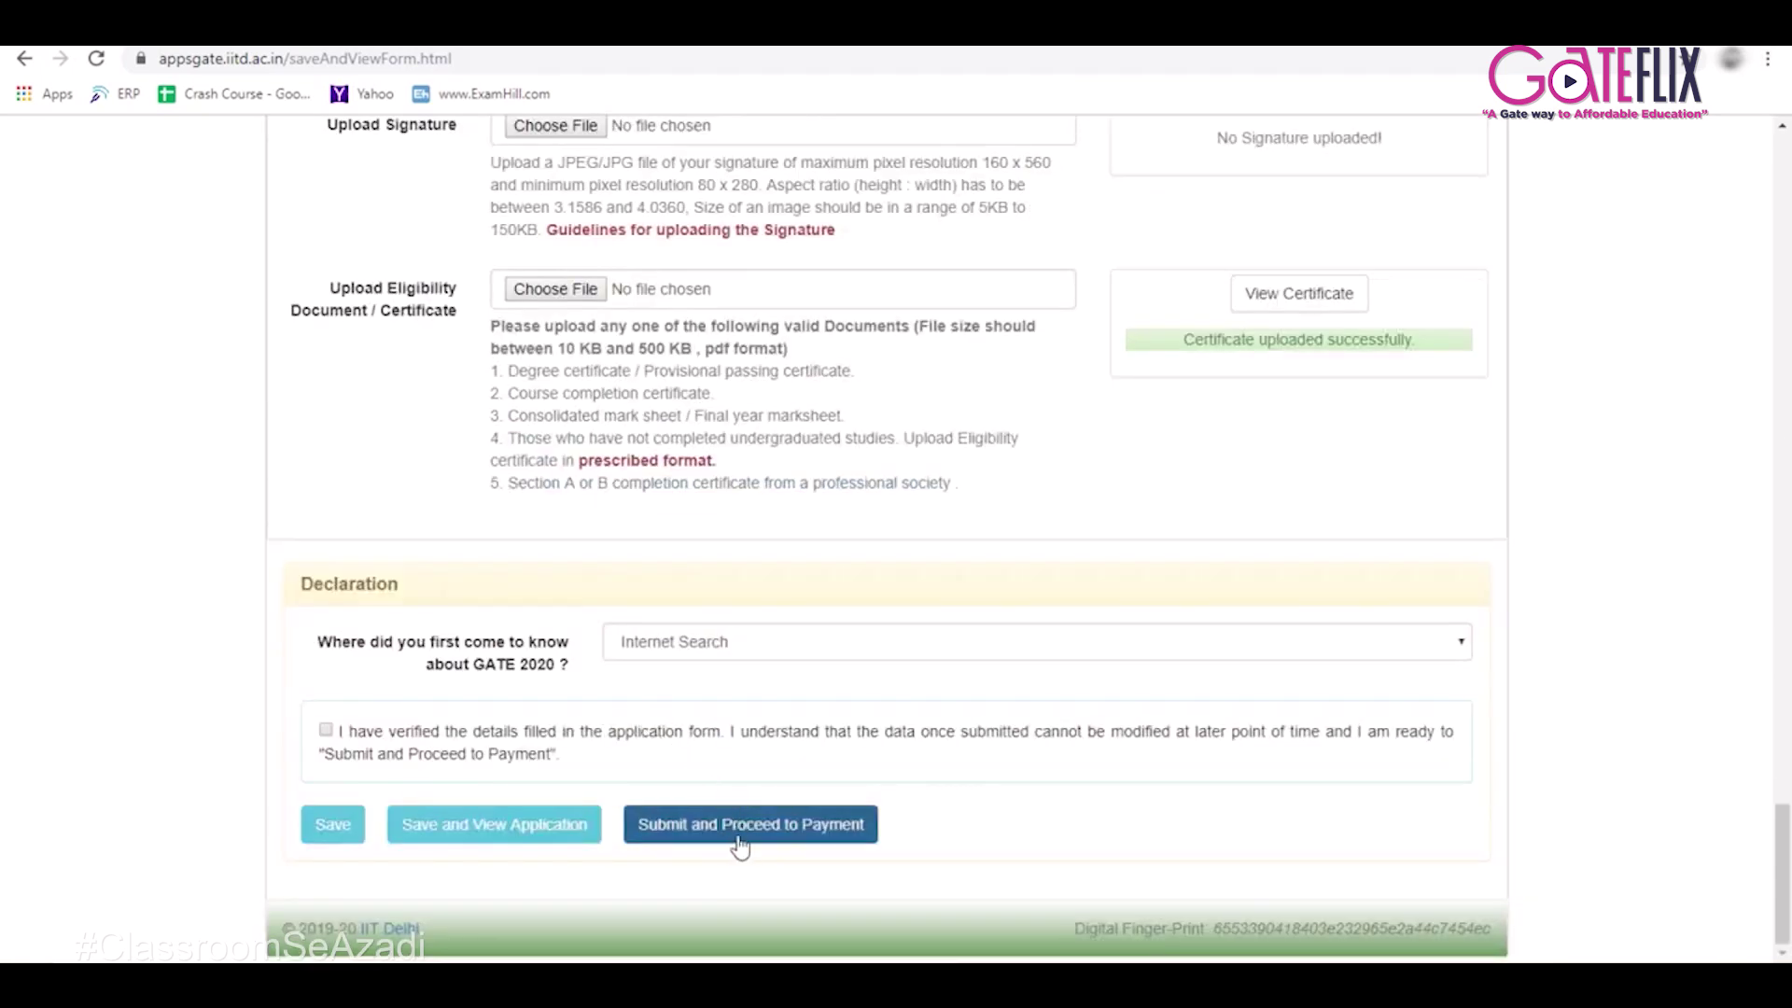
Submit and proceed to payment, then scroll through the resulting validation errors.
{"action": "left_click", "coordinate": [740, 826]}
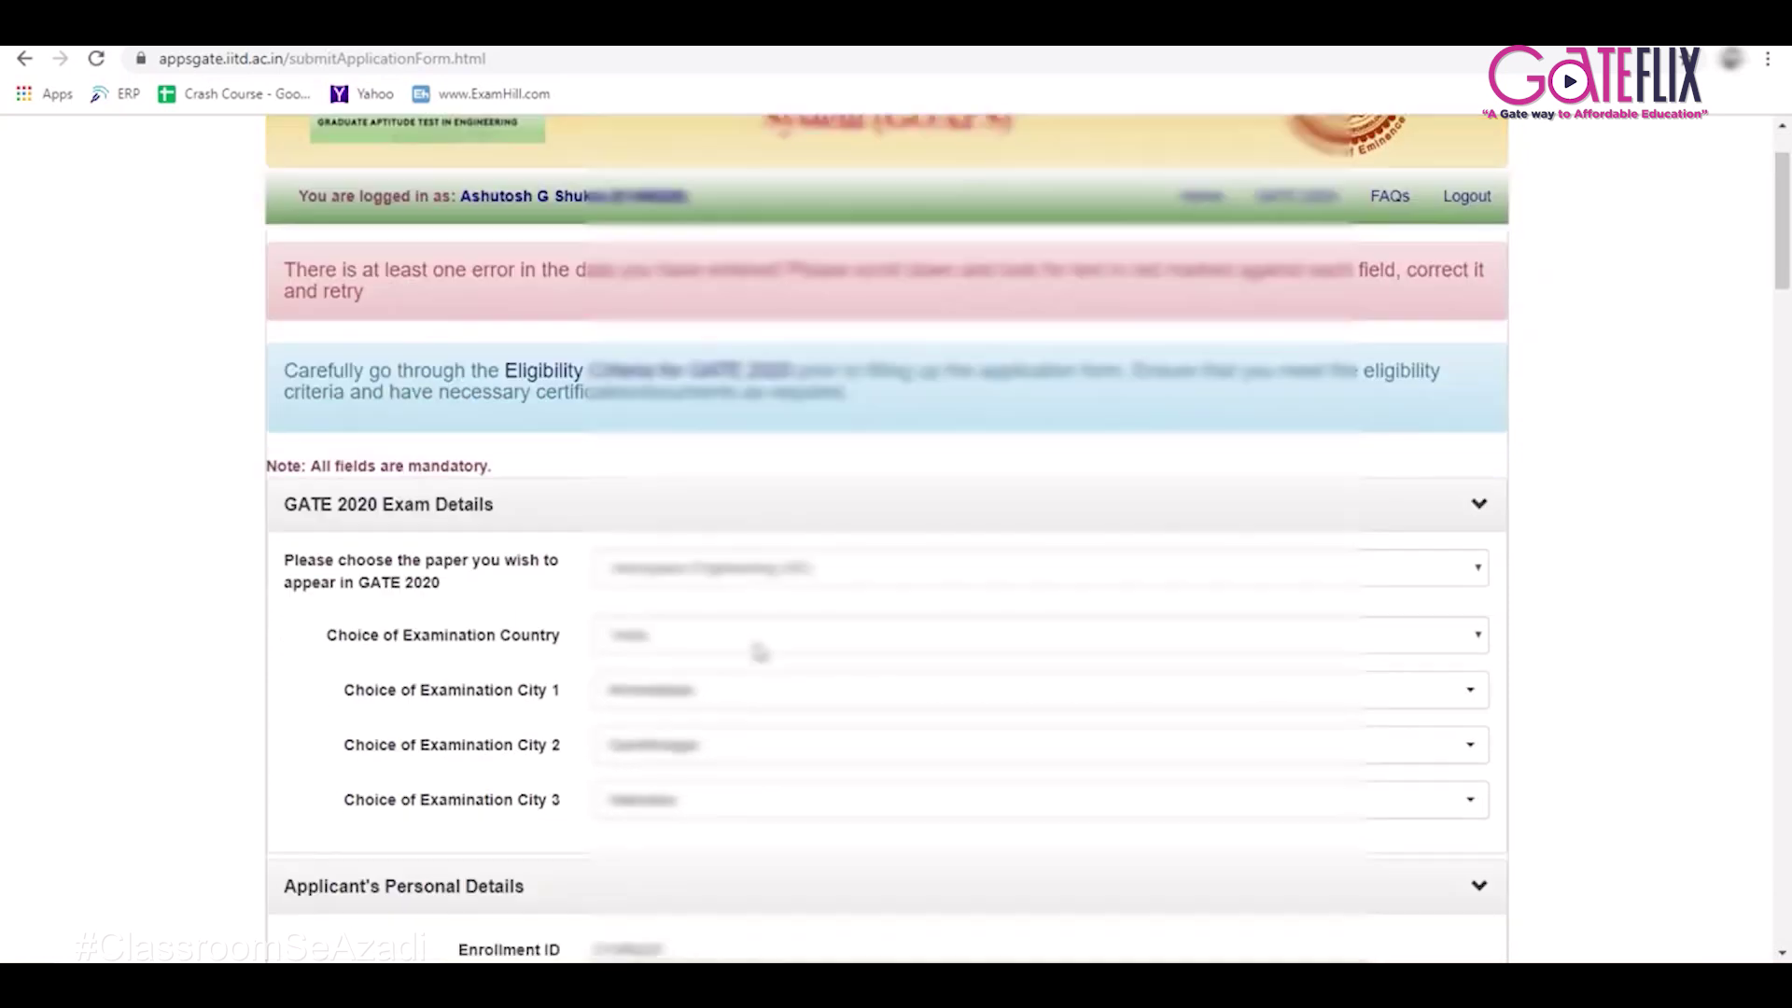
{"action": "scroll", "coordinate": [753, 649], "scroll_direction": "down", "scroll_amount": 5}
{"action": "scroll", "coordinate": [758, 651], "scroll_direction": "down", "scroll_amount": 20}
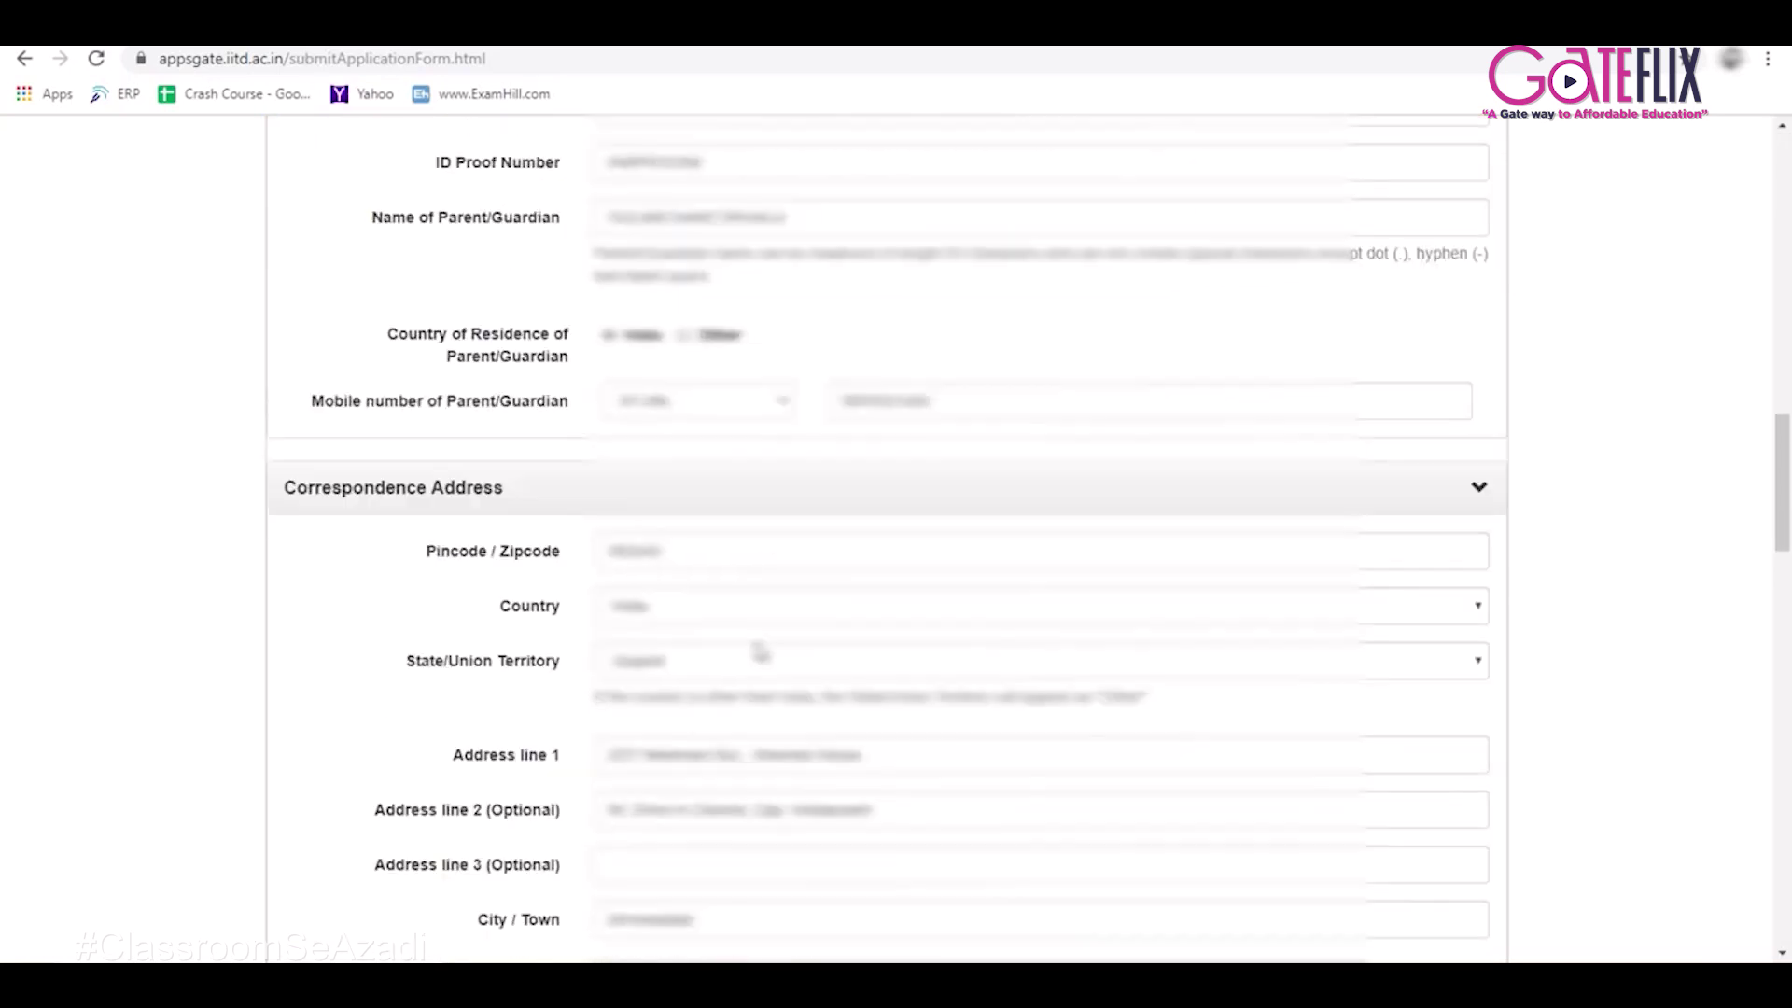
{"action": "scroll", "coordinate": [758, 651], "scroll_direction": "down", "scroll_amount": 15}
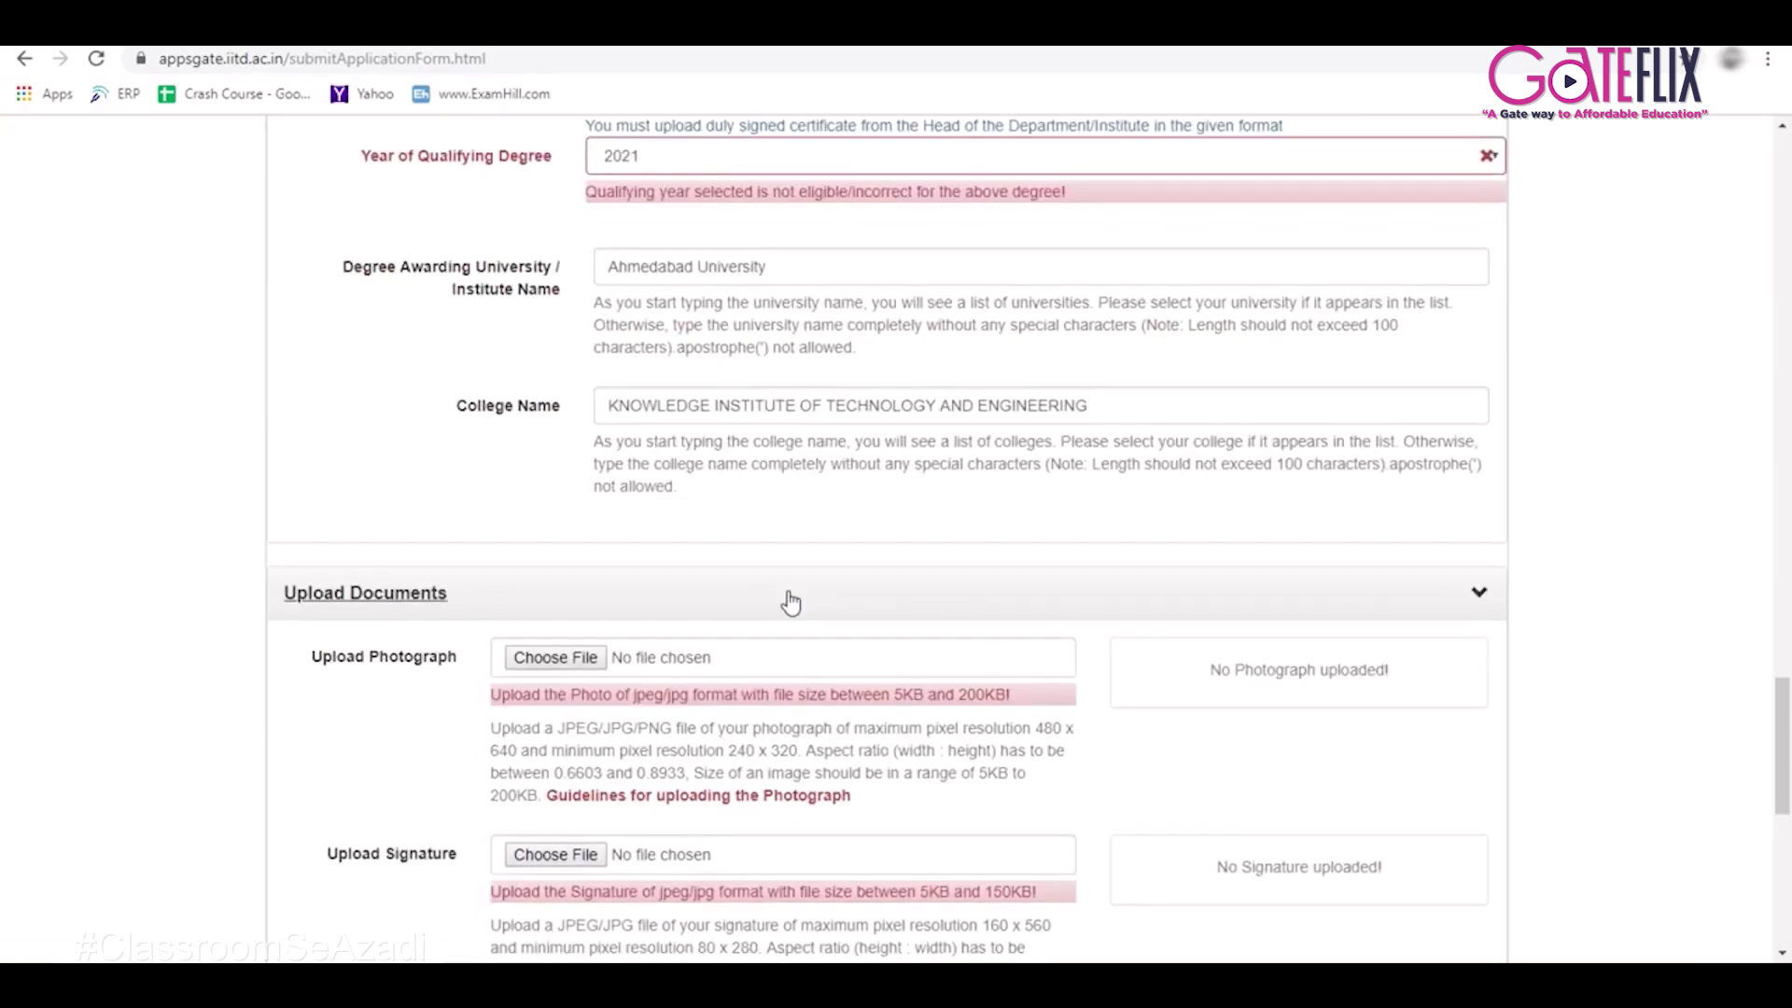
{"action": "scroll", "coordinate": [792, 599], "scroll_direction": "down", "scroll_amount": 3}
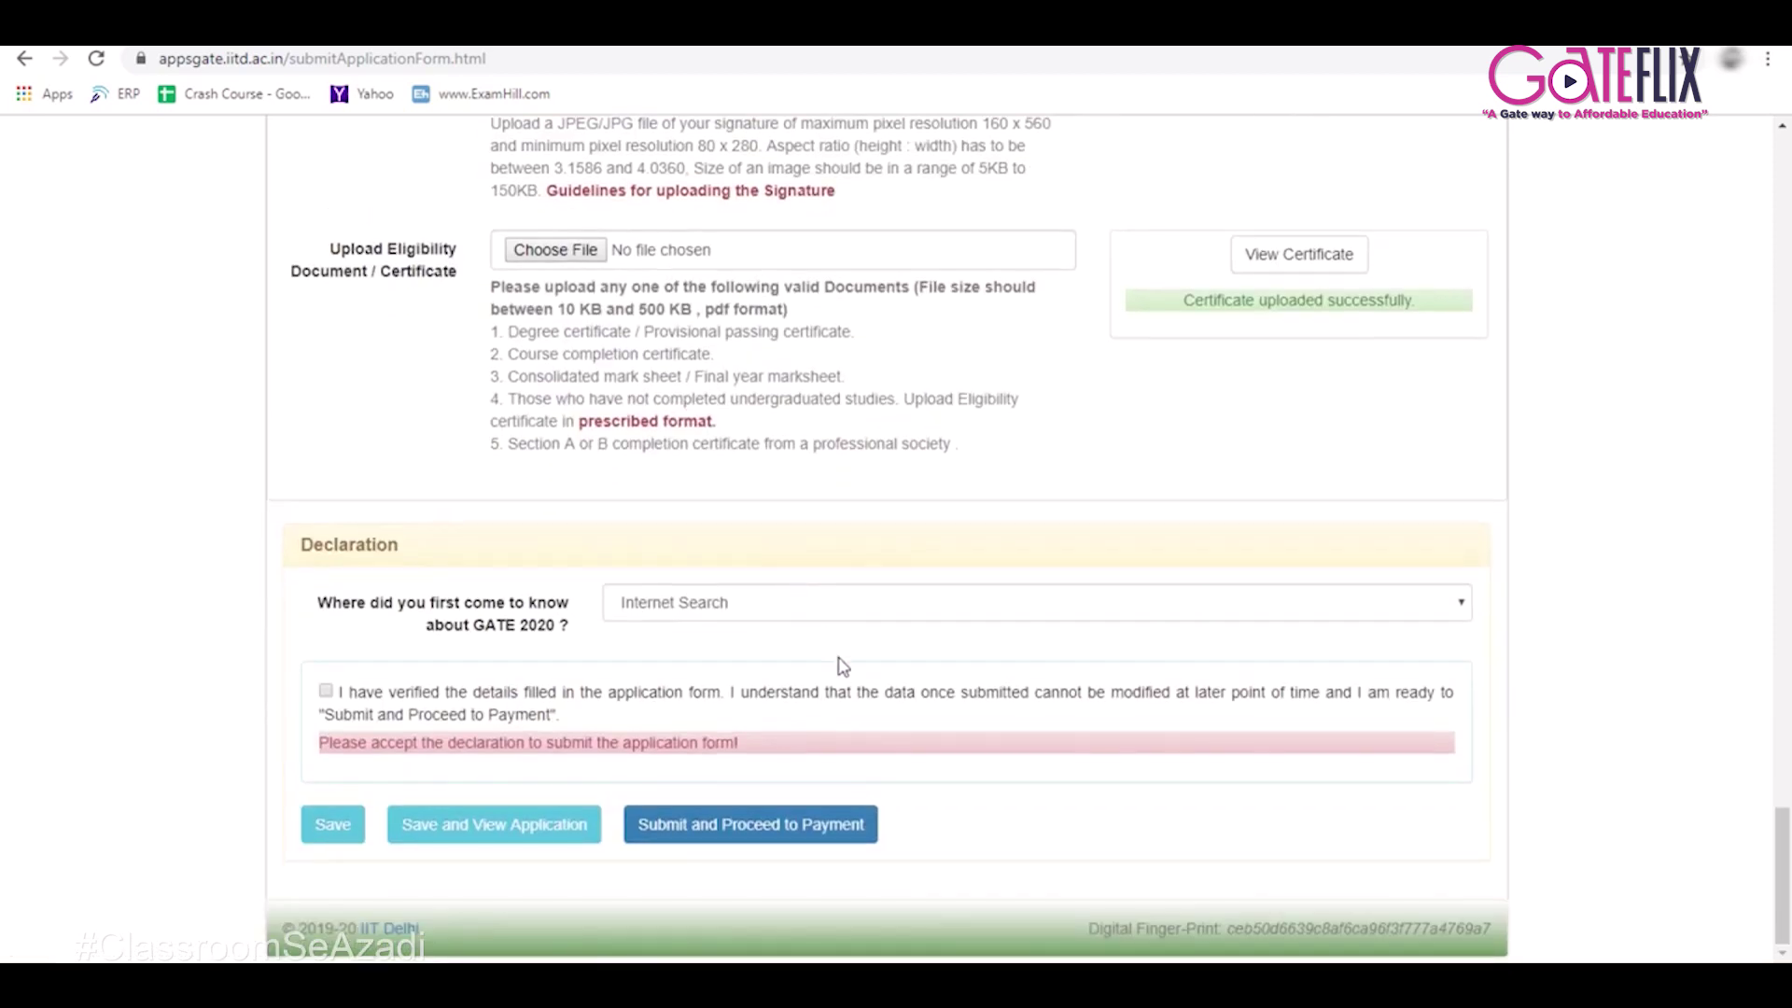